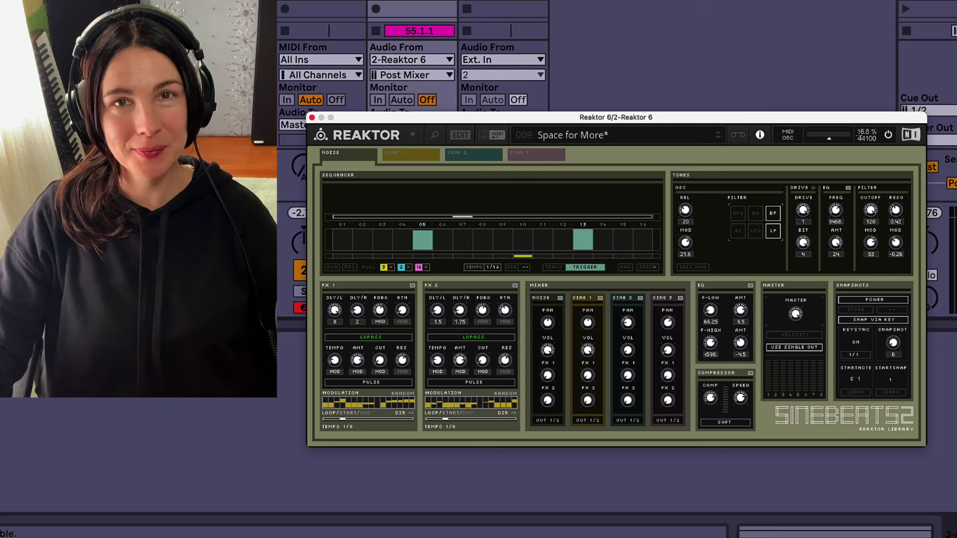
Reload the '9 - Space for More' preset and raise master volume to about 16 percent.
{"action": "mouse_move", "coordinate": [646, 117]}
{"action": "left_mouse_down"}
{"action": "mouse_move", "coordinate": [628, 73]}
{"action": "mouse_move", "coordinate": [629, 88]}
{"action": "left_mouse_up"}
{"action": "left_click", "coordinate": [628, 106]}
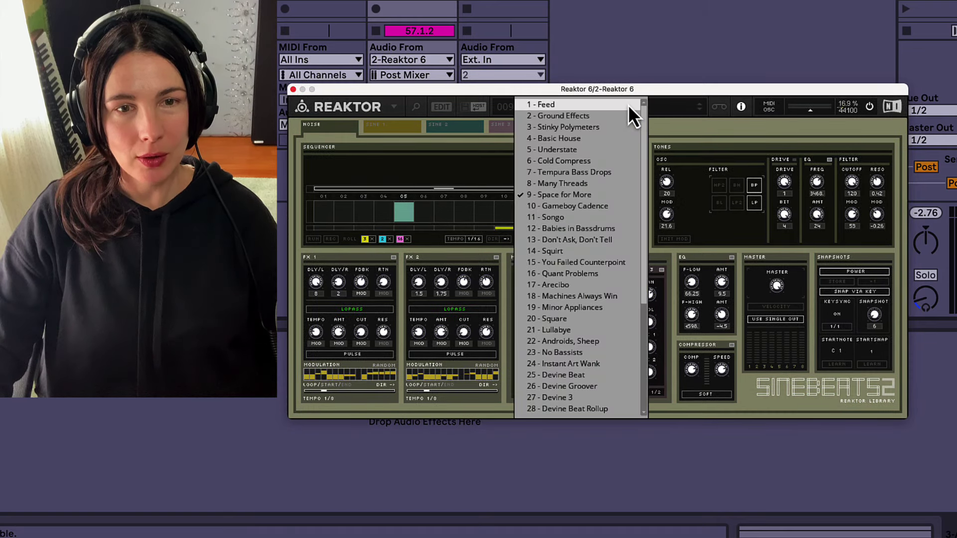
{"action": "left_click", "coordinate": [574, 195]}
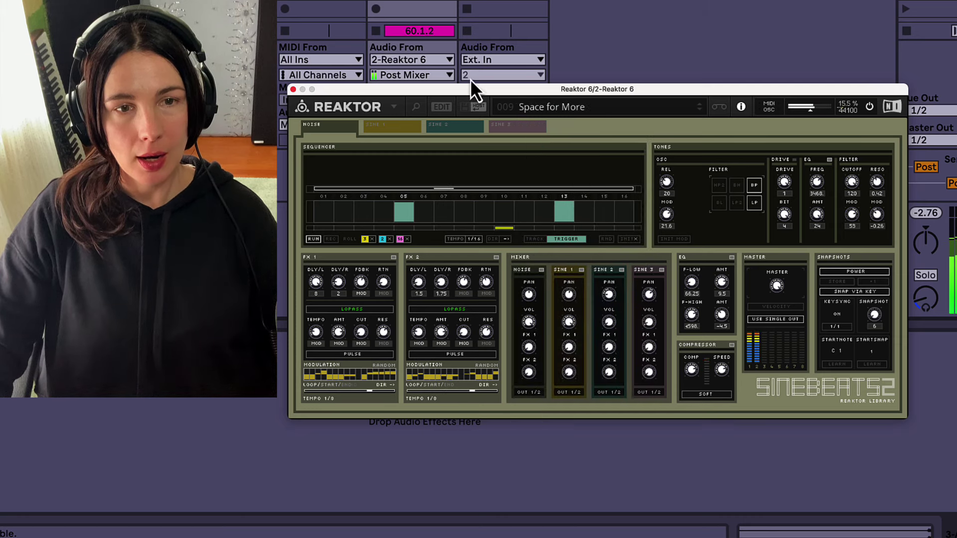
{"action": "mouse_move", "coordinate": [482, 90]}
{"action": "left_mouse_down"}
{"action": "mouse_move", "coordinate": [710, 38]}
{"action": "mouse_move", "coordinate": [474, 102]}
{"action": "left_mouse_up"}
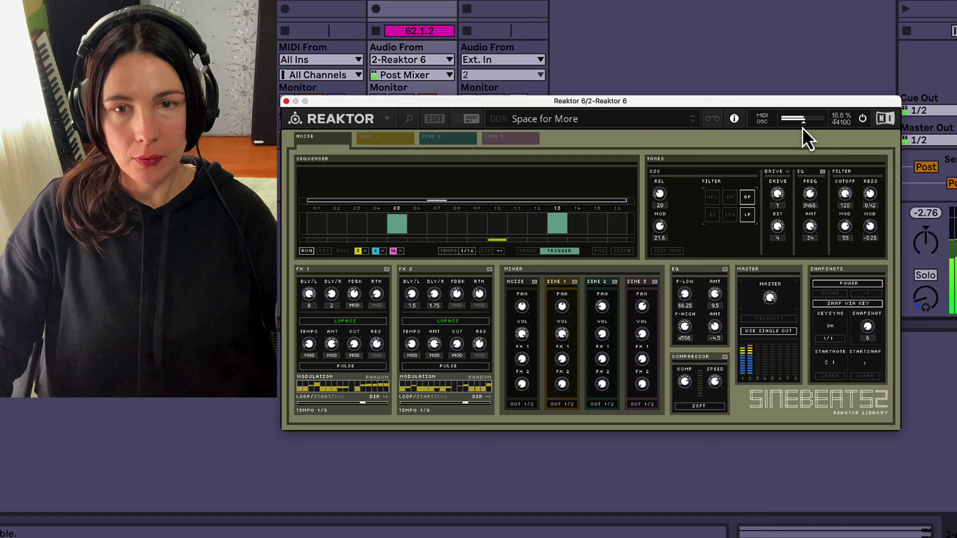
{"action": "left_click_drag", "start_coordinate": [803, 124], "coordinate": [806, 124]}
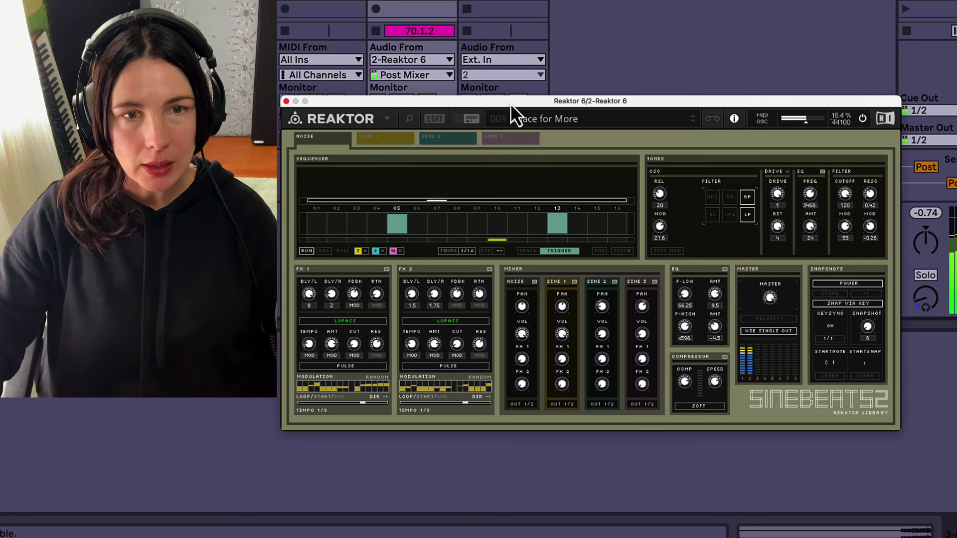
{"action": "mouse_move", "coordinate": [522, 103]}
{"action": "left_mouse_down"}
{"action": "mouse_move", "coordinate": [591, 107]}
{"action": "mouse_move", "coordinate": [554, 100]}
{"action": "left_mouse_up"}
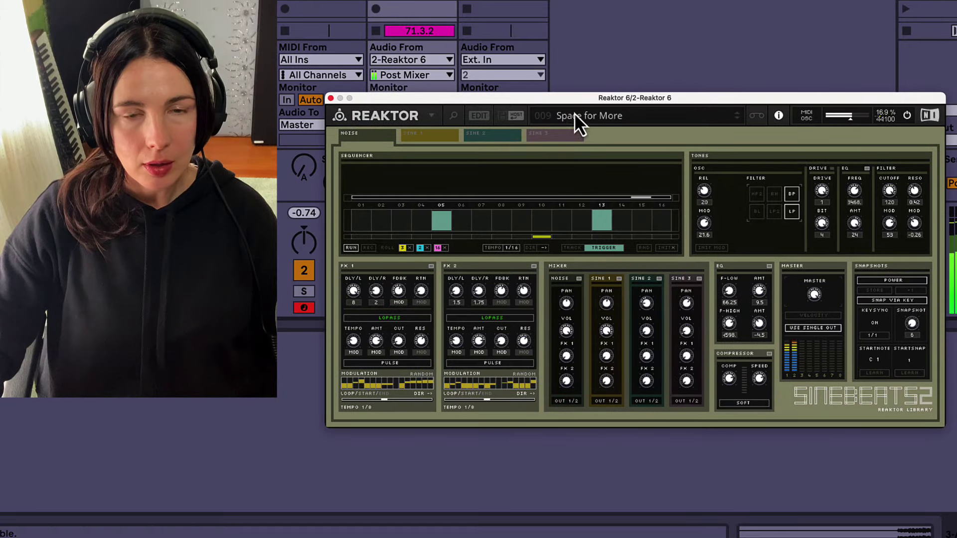
{"action": "left_click", "coordinate": [552, 136]}
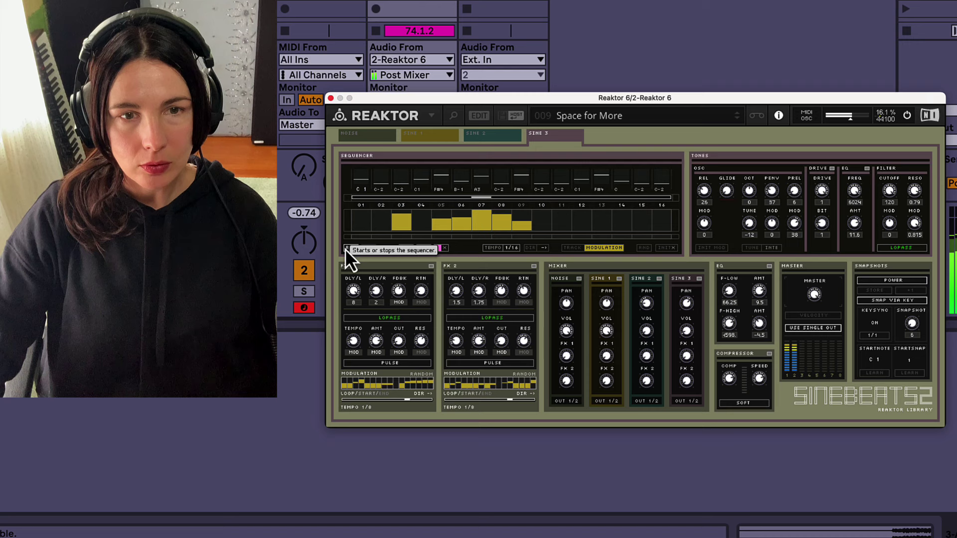
{"action": "left_click", "coordinate": [500, 139]}
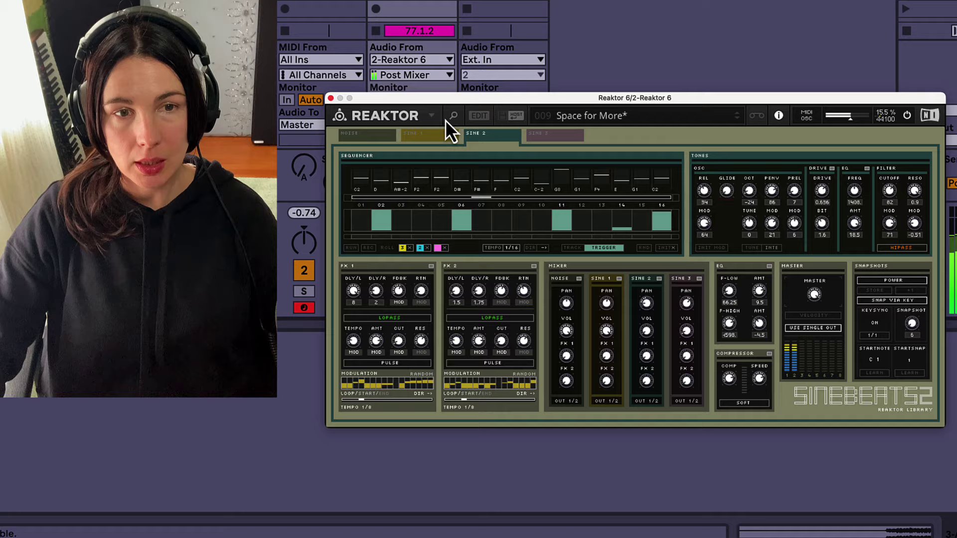
{"action": "left_click", "coordinate": [439, 140]}
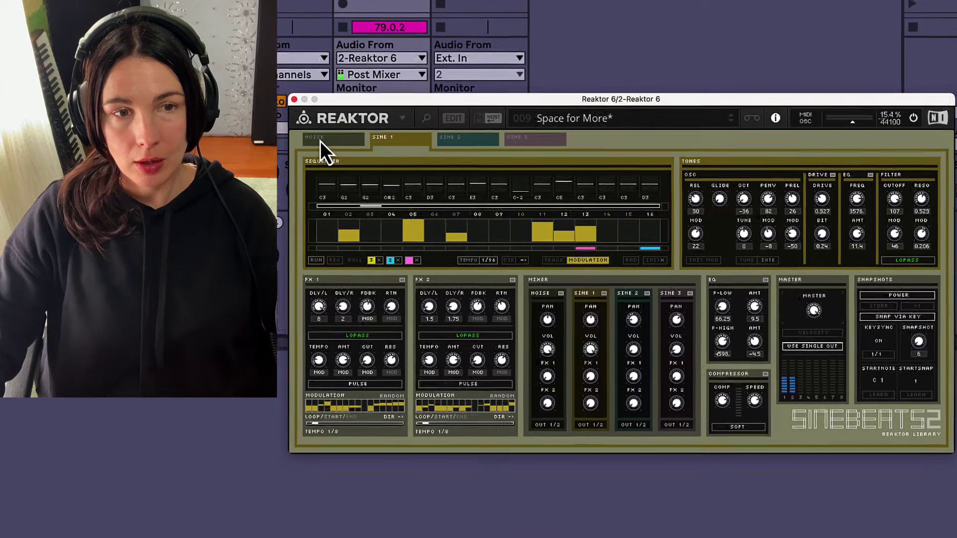
{"action": "left_click", "coordinate": [317, 141]}
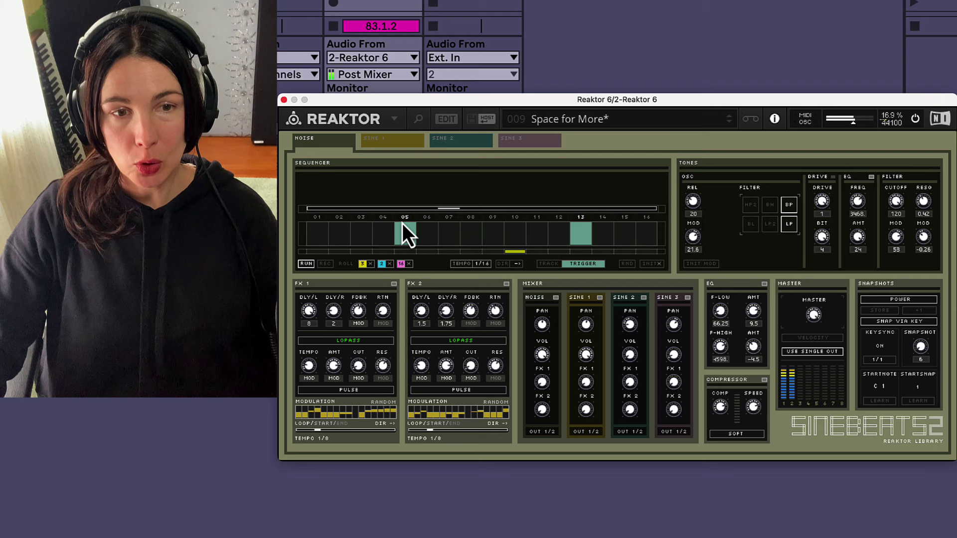
Clear the full-height noise hits at steps 05 and 13.
{"action": "left_click_drag", "start_coordinate": [406, 231], "coordinate": [408, 239]}
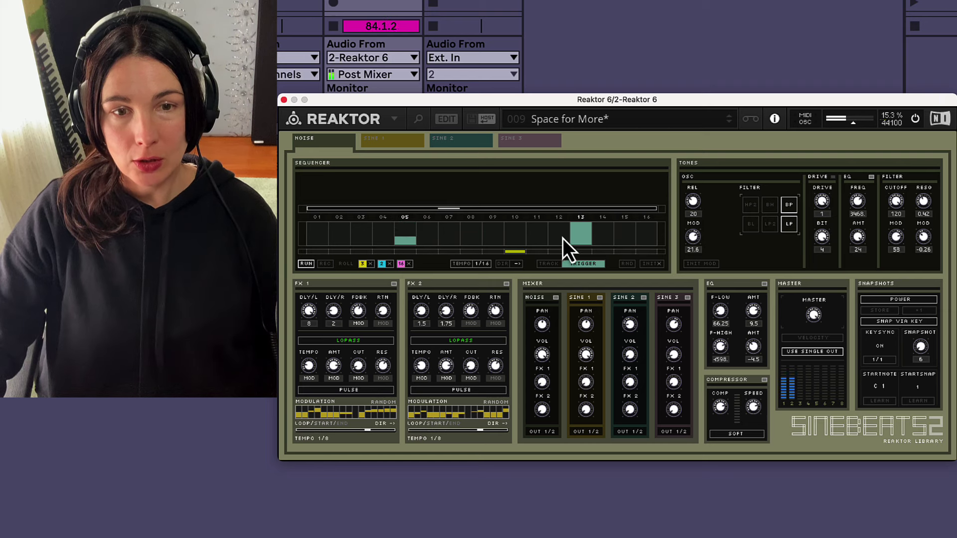
{"action": "left_click_drag", "start_coordinate": [577, 233], "coordinate": [581, 242]}
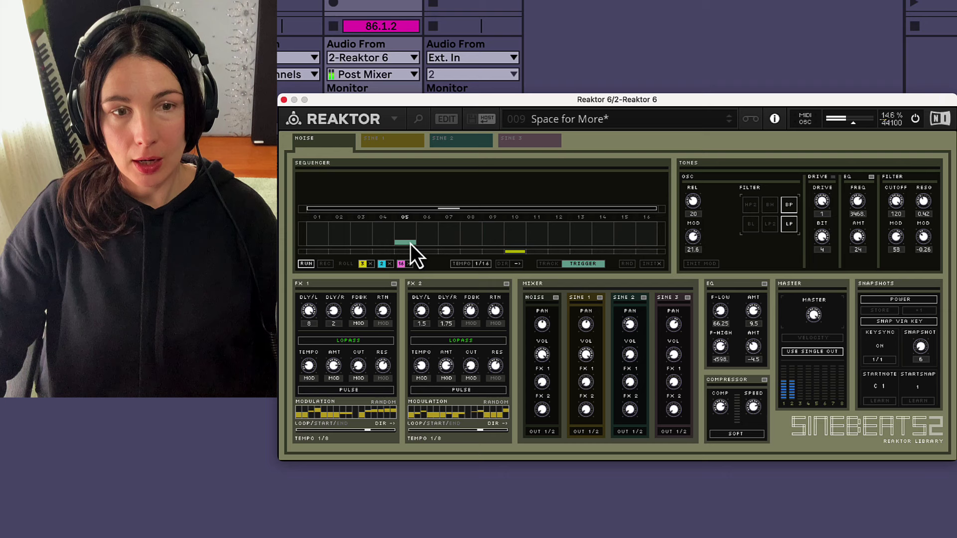
{"action": "left_click_drag", "start_coordinate": [411, 244], "coordinate": [409, 249]}
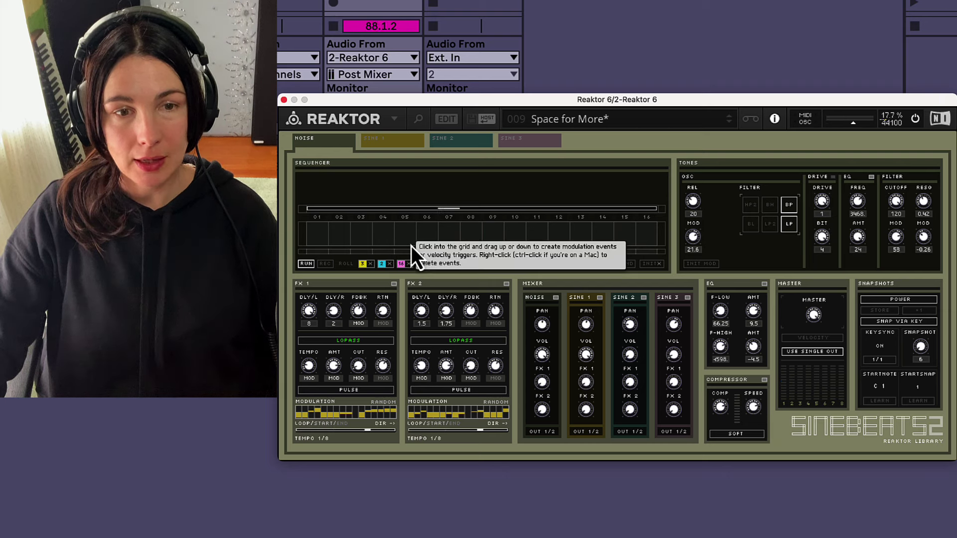
Add noise hits at steps 05 and 12, and paint falling-height hits across steps 11–15.
{"action": "left_click", "coordinate": [409, 240]}
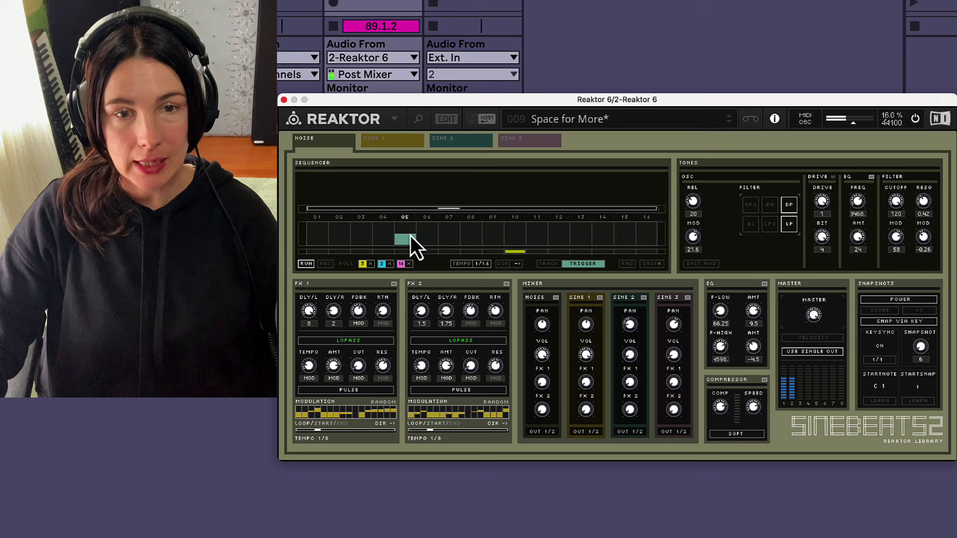
{"action": "left_click", "coordinate": [541, 240]}
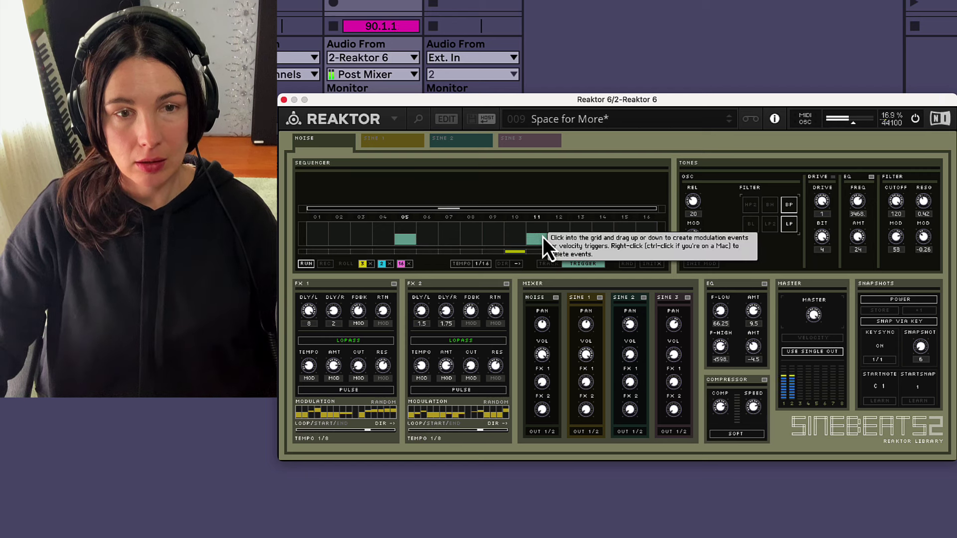
{"action": "right_click", "coordinate": [543, 237]}
{"action": "left_click", "coordinate": [559, 242]}
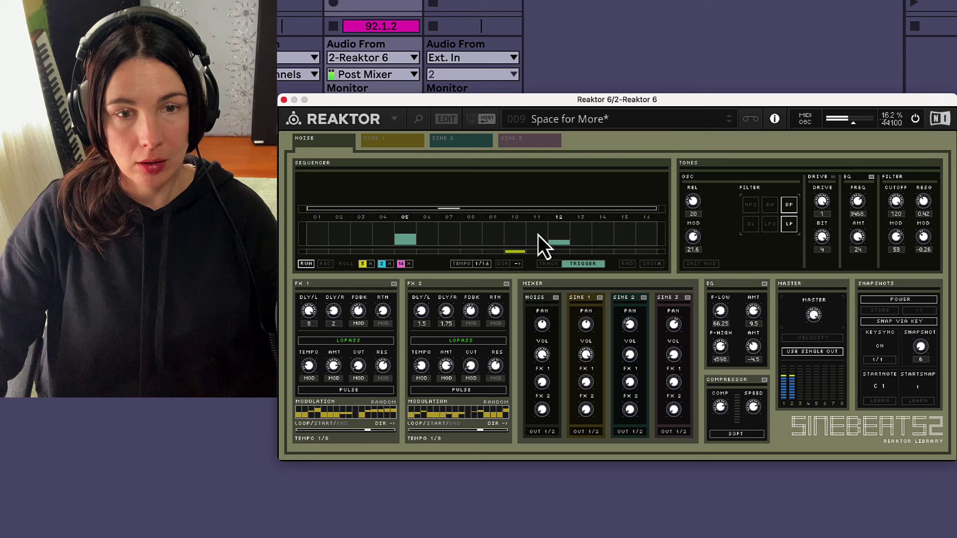
{"action": "mouse_move", "coordinate": [536, 235]}
{"action": "left_mouse_down"}
{"action": "mouse_move", "coordinate": [653, 251]}
{"action": "mouse_move", "coordinate": [506, 237]}
{"action": "left_mouse_up"}
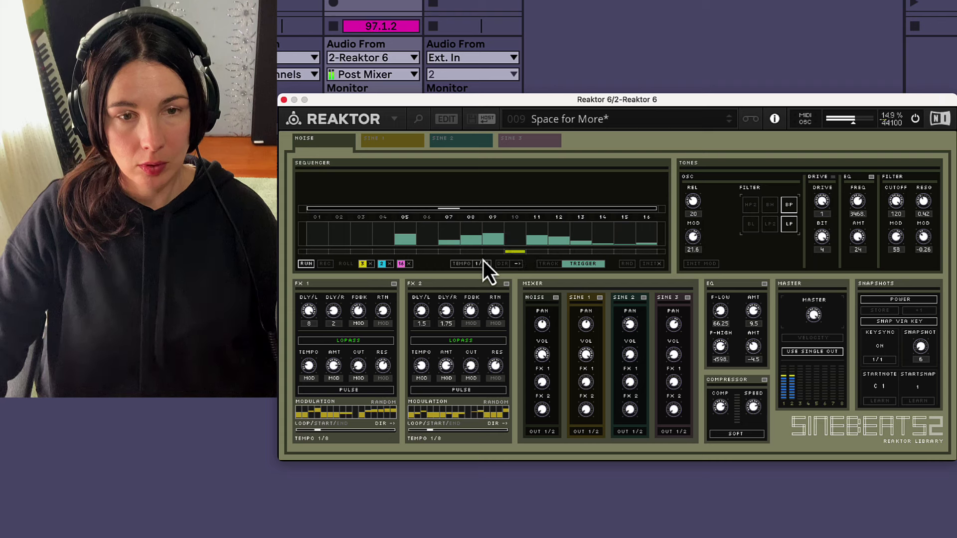
Make the step 09 noise hit nearly silent, raise step 08, and set the noise rate to 1/8.
{"action": "left_click", "coordinate": [491, 243]}
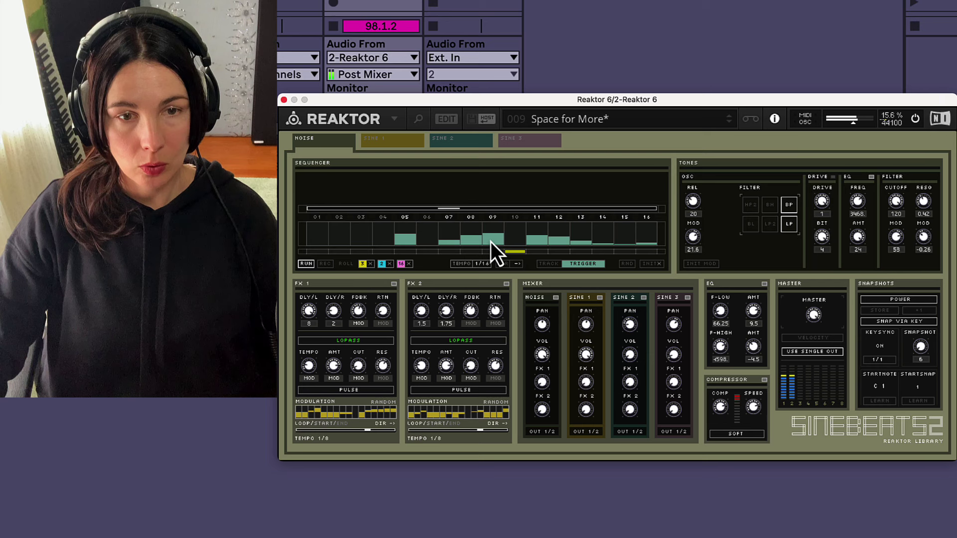
{"action": "left_click_drag", "start_coordinate": [473, 240], "coordinate": [475, 234]}
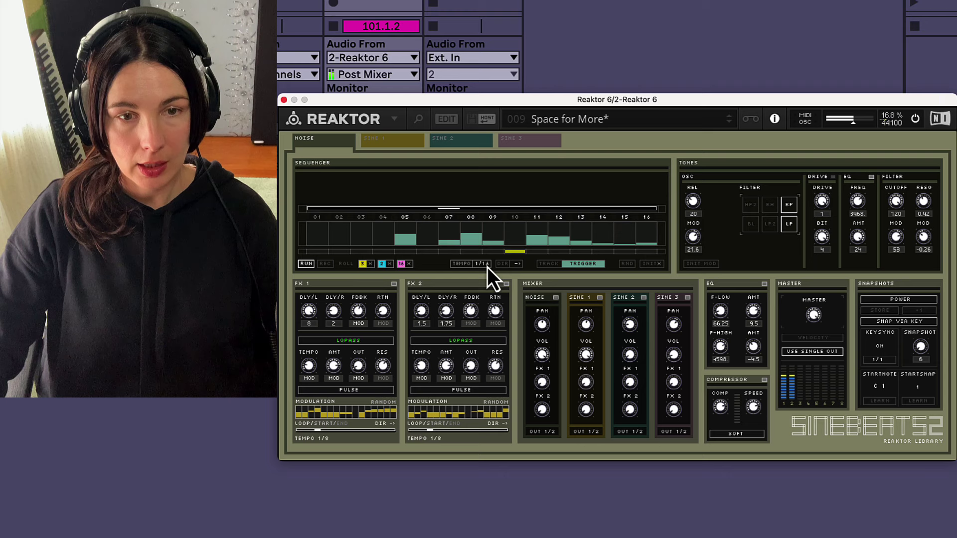
{"action": "left_click_drag", "start_coordinate": [483, 266], "coordinate": [485, 273]}
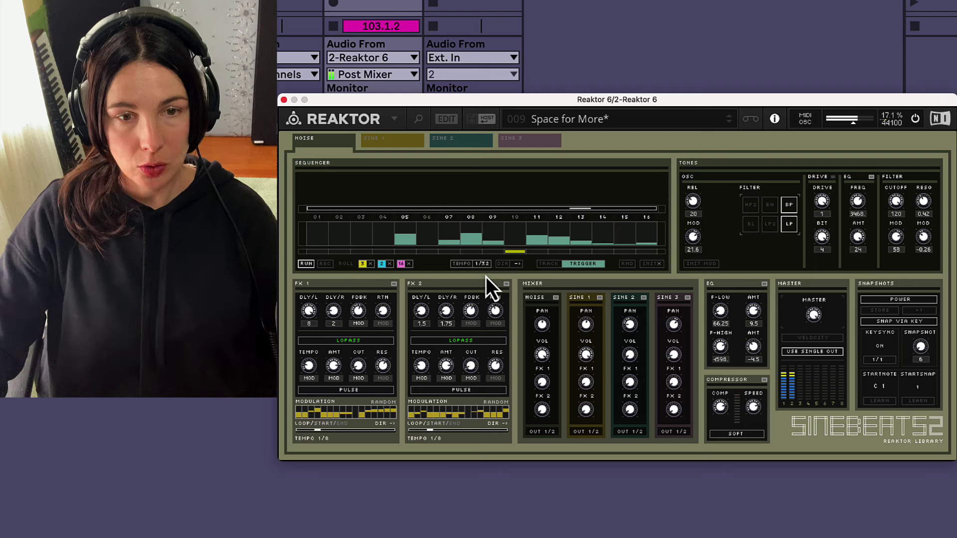
{"action": "left_click_drag", "start_coordinate": [486, 277], "coordinate": [489, 250]}
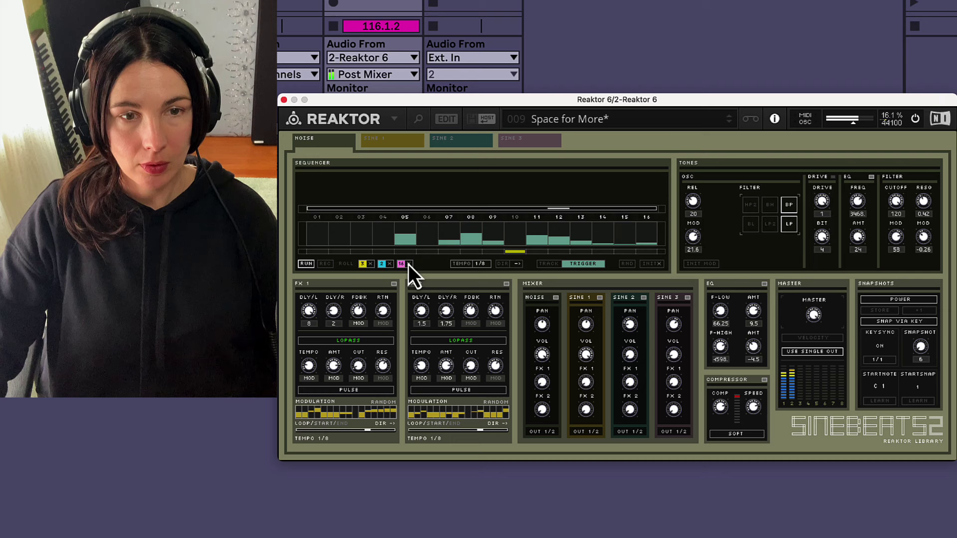
{"action": "left_click", "coordinate": [409, 252]}
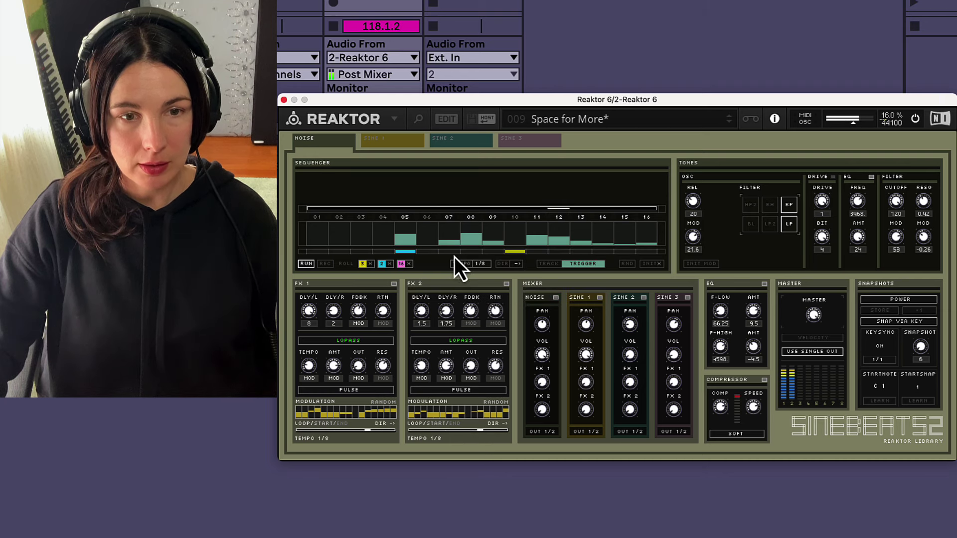
{"action": "left_click", "coordinate": [515, 256]}
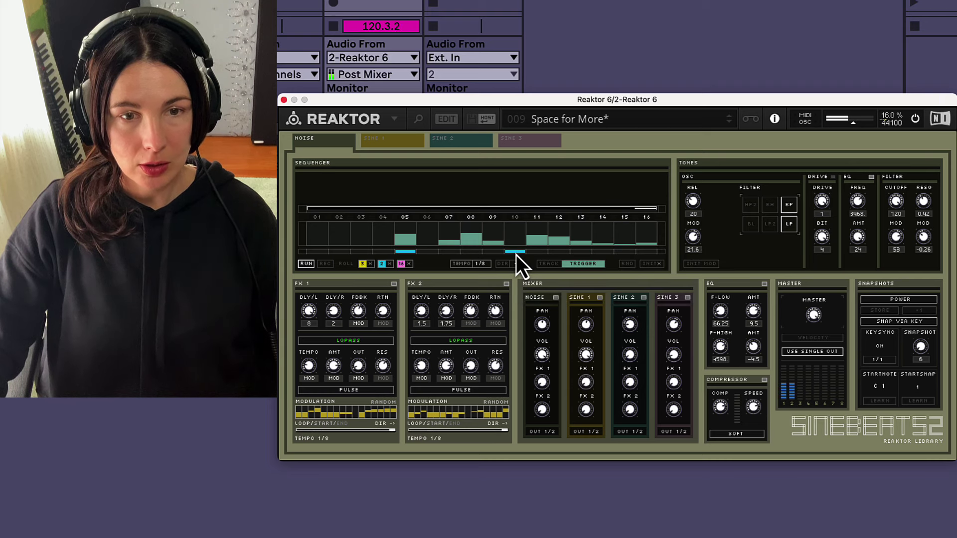
{"action": "left_click", "coordinate": [399, 256]}
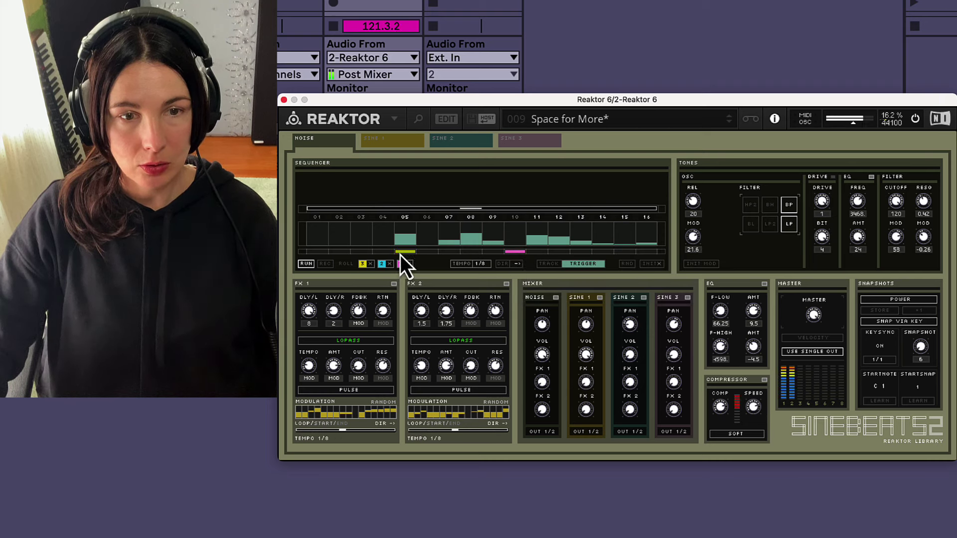
{"action": "left_click", "coordinate": [507, 254]}
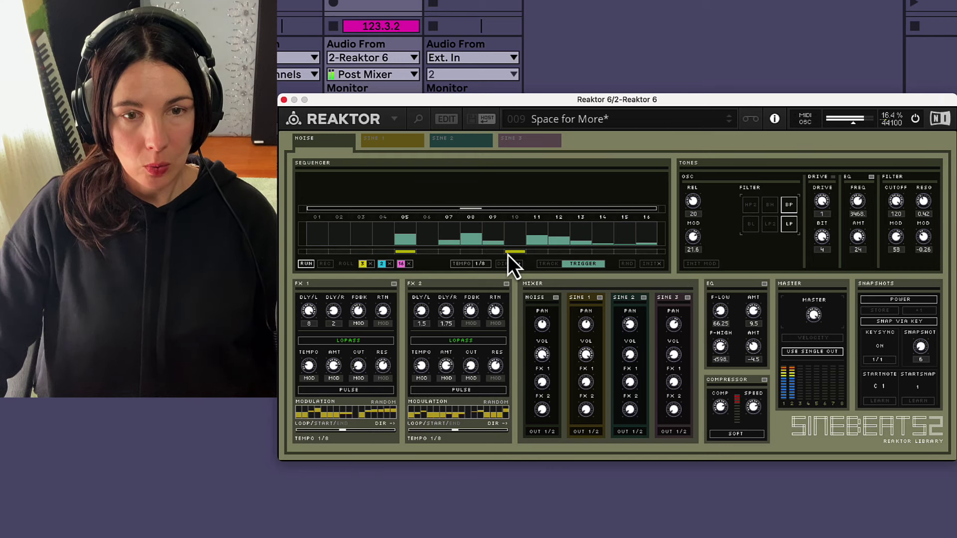
{"action": "left_click", "coordinate": [404, 253]}
{"action": "left_click", "coordinate": [411, 254]}
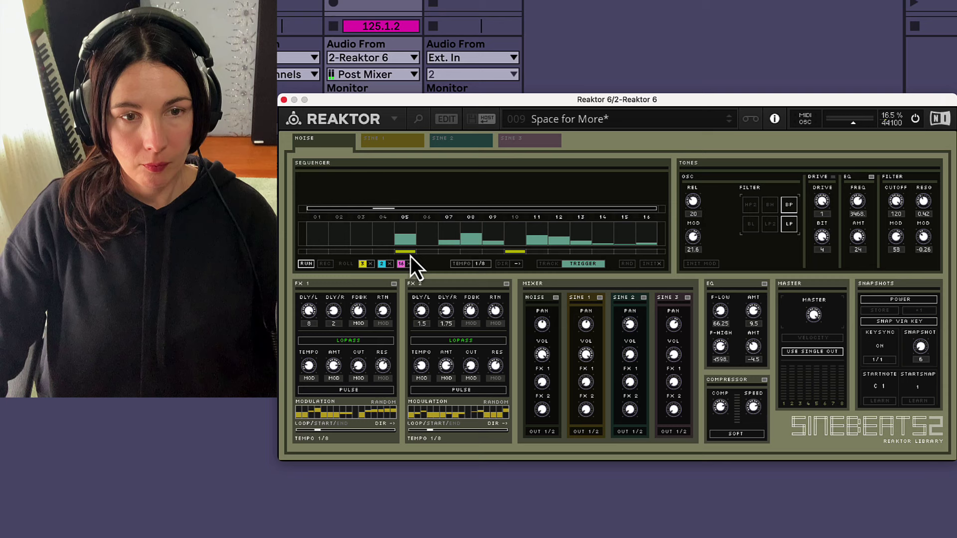
{"action": "left_click", "coordinate": [409, 254]}
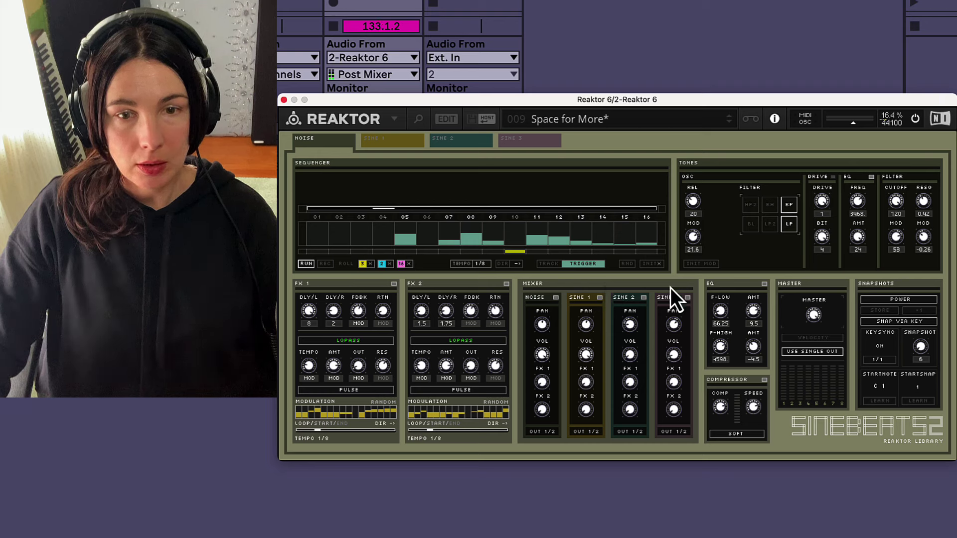
Mute and unmute the Noise mixer channel, then show the Sine 1 voice page.
{"action": "left_click", "coordinate": [556, 299]}
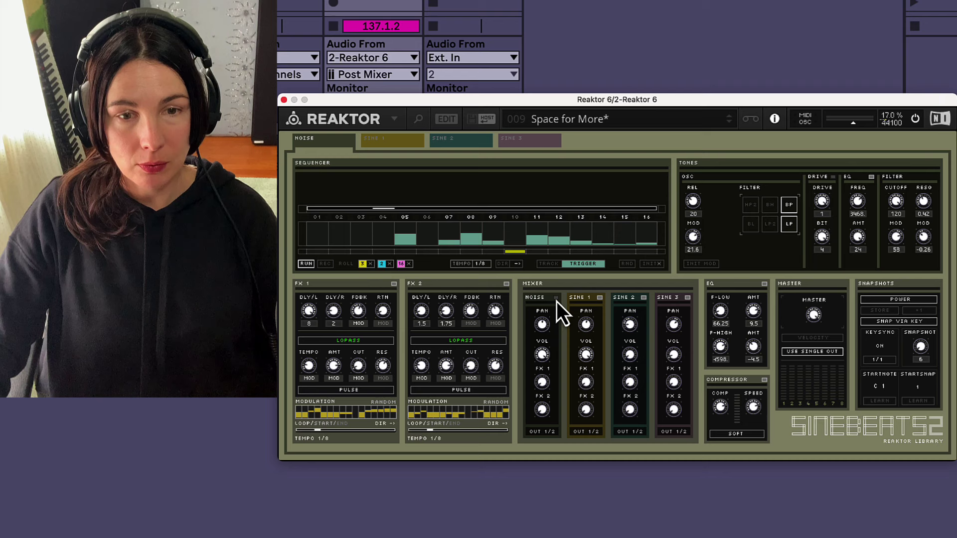
{"action": "left_click", "coordinate": [557, 298]}
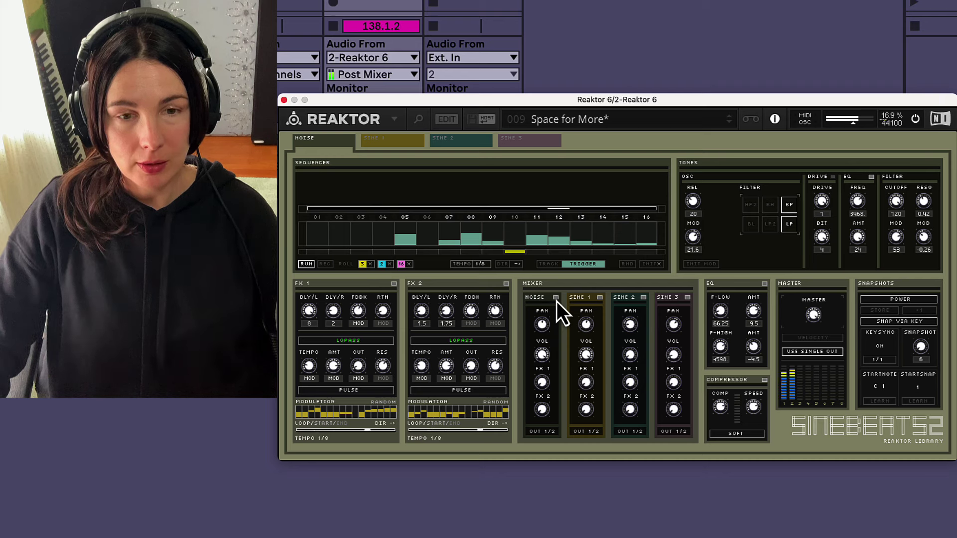
{"action": "left_click", "coordinate": [395, 140]}
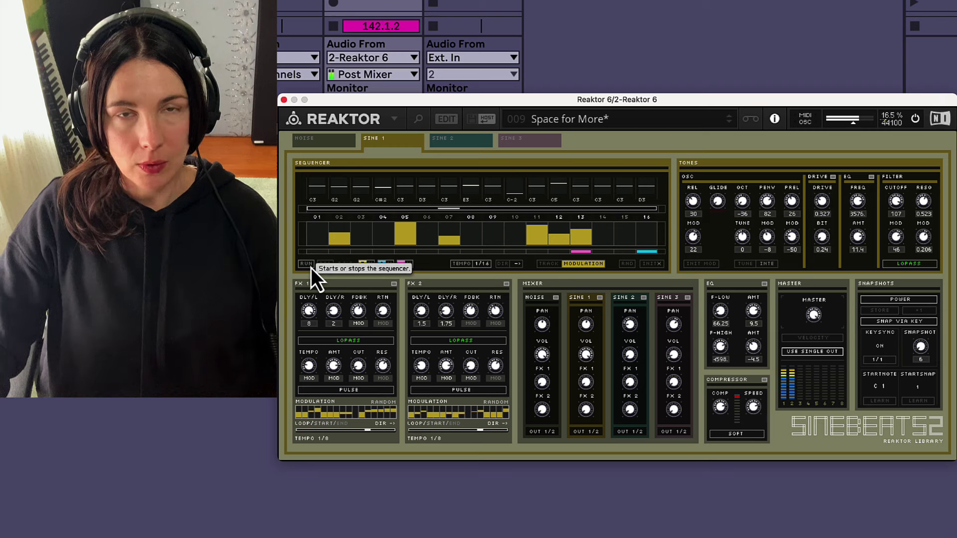
Toggle the Sine 1, Sine 2 and Sine 3 mixer channel buttons in turn.
{"action": "left_click", "coordinate": [599, 298]}
{"action": "left_click", "coordinate": [643, 298]}
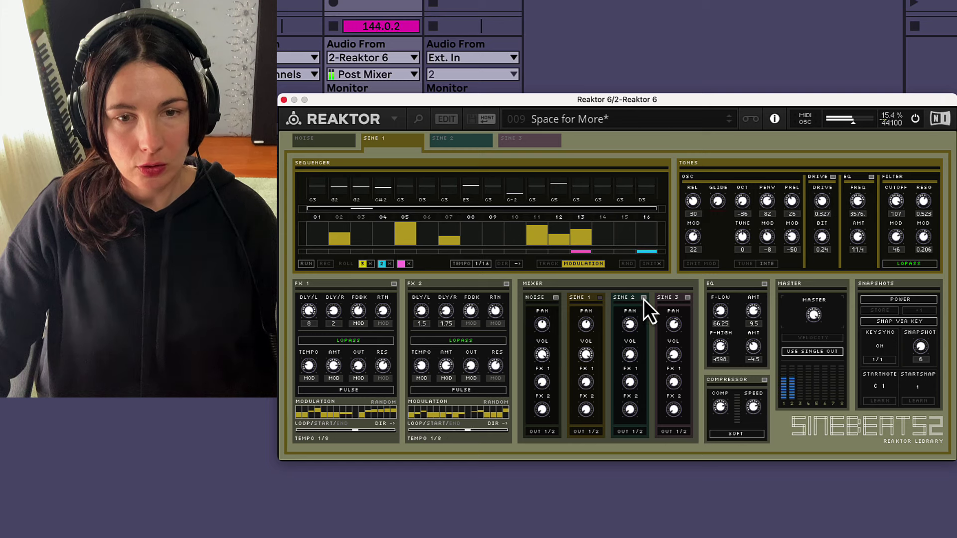
{"action": "left_click", "coordinate": [688, 299]}
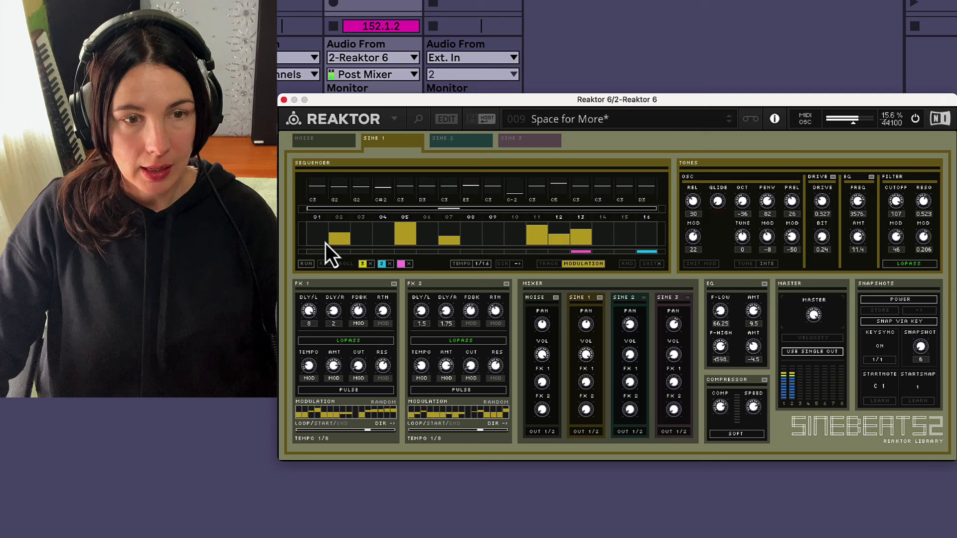
Clear the Sine 1 modulation lane, start the sequencer, and slow its tempo to 1/4.
{"action": "mouse_move", "coordinate": [325, 243]}
{"action": "left_mouse_down"}
{"action": "mouse_move", "coordinate": [403, 274]}
{"action": "mouse_move", "coordinate": [640, 285]}
{"action": "left_mouse_up"}
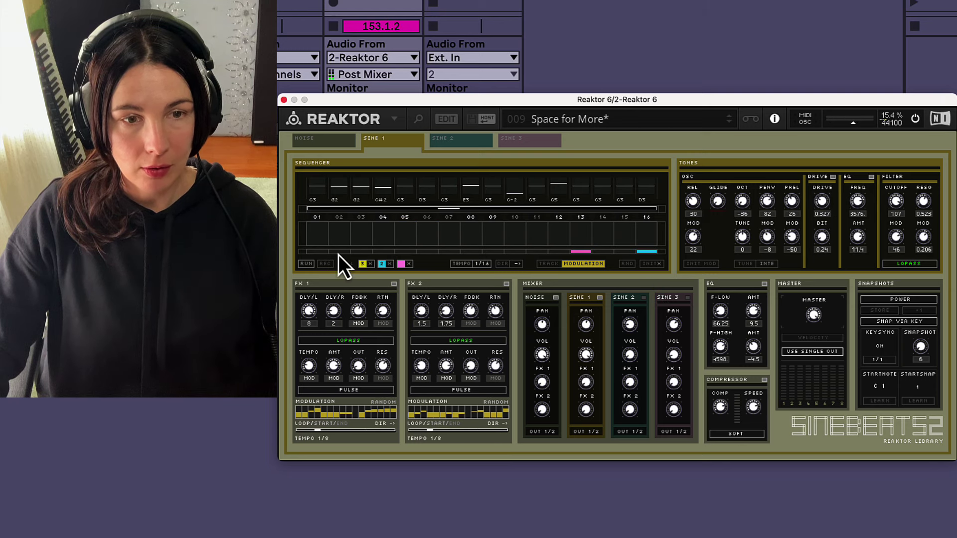
{"action": "left_click", "coordinate": [308, 265]}
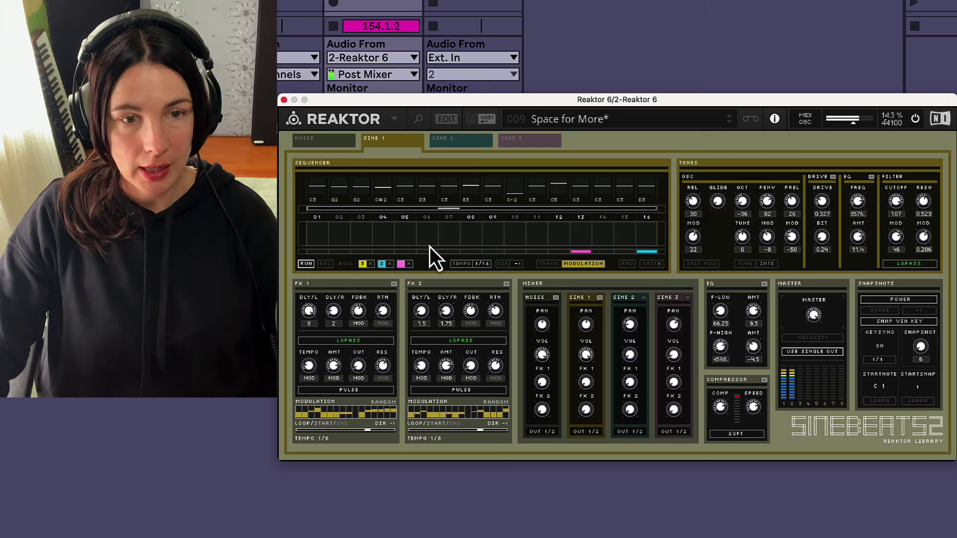
{"action": "mouse_move", "coordinate": [430, 246]}
{"action": "left_mouse_down"}
{"action": "mouse_move", "coordinate": [638, 248]}
{"action": "mouse_move", "coordinate": [448, 257]}
{"action": "mouse_move", "coordinate": [344, 243]}
{"action": "left_mouse_up"}
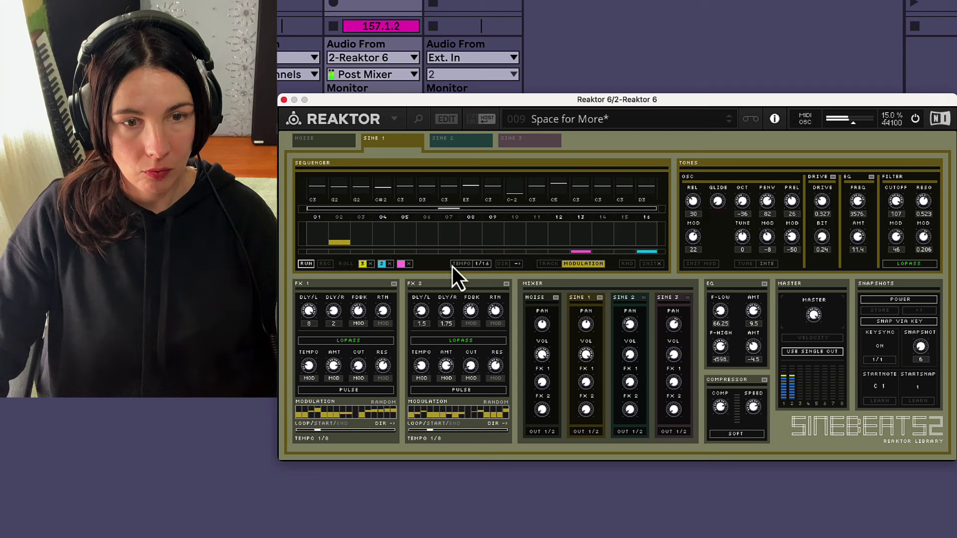
{"action": "left_click_drag", "start_coordinate": [486, 267], "coordinate": [477, 230]}
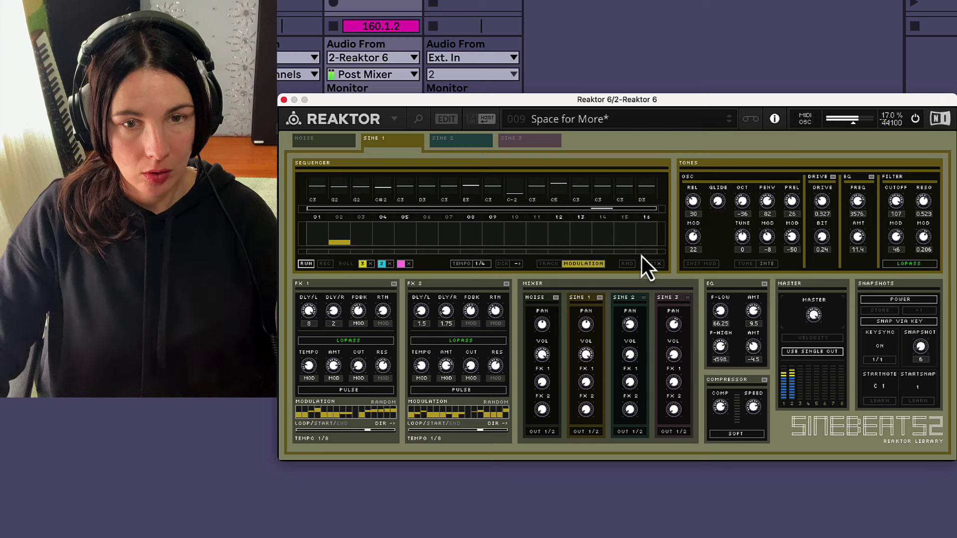
Redraw Sine 1 modulation bars across steps 5–13, rising then lowered for steps 8–13.
{"action": "left_click_drag", "start_coordinate": [420, 241], "coordinate": [588, 238]}
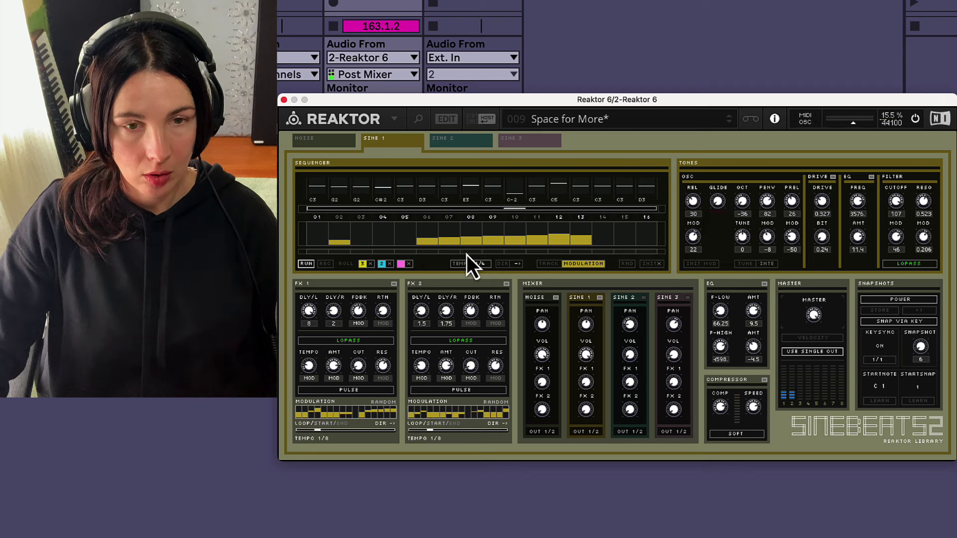
{"action": "left_click_drag", "start_coordinate": [470, 247], "coordinate": [596, 244]}
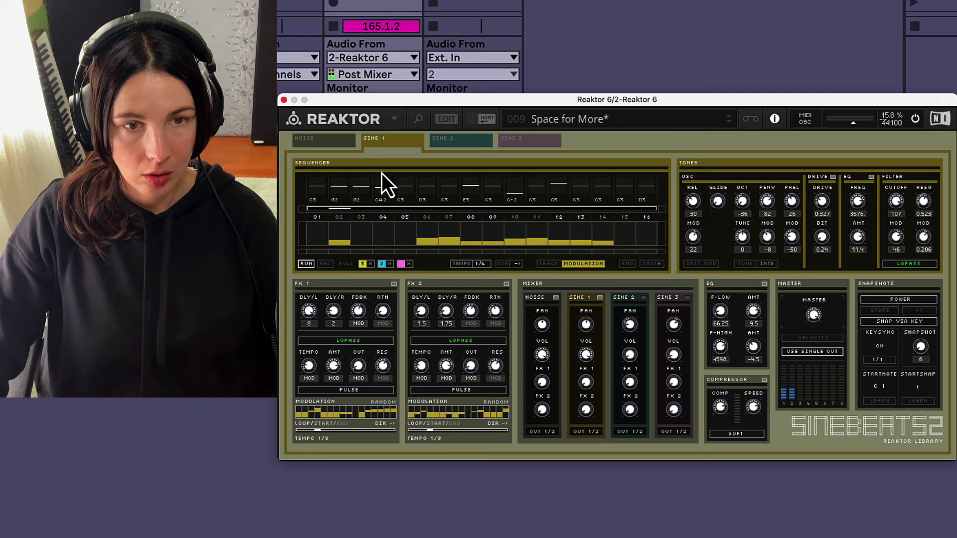
{"action": "left_click", "coordinate": [465, 143]}
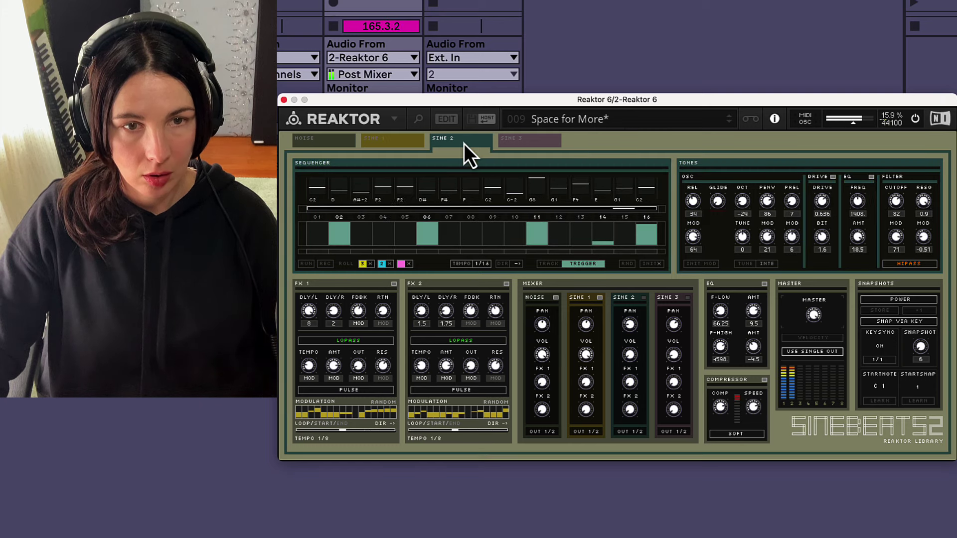
{"action": "left_click", "coordinate": [415, 143]}
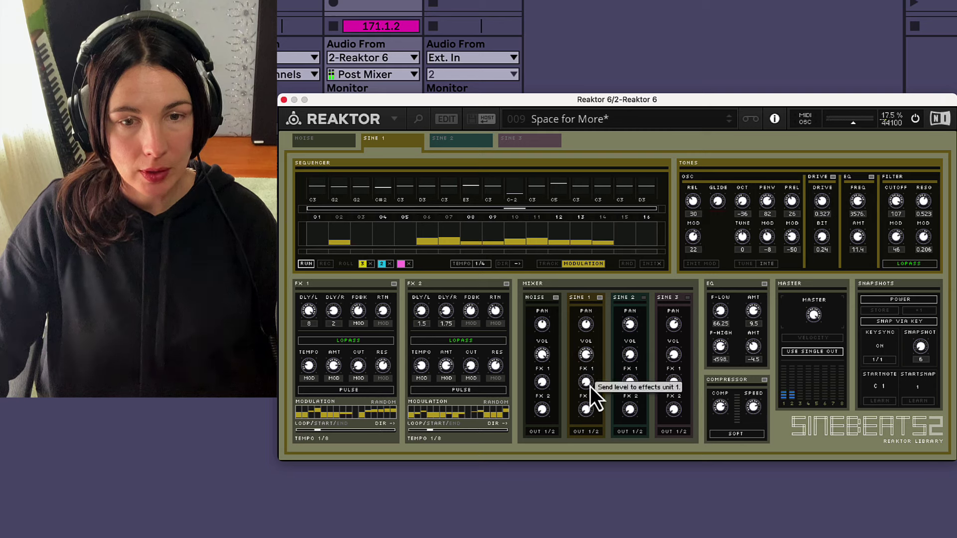
Raise Sine 1 steps 14–16, then start Sine 2 and redraw its steps as a varied contour.
{"action": "left_click_drag", "start_coordinate": [565, 243], "coordinate": [652, 239]}
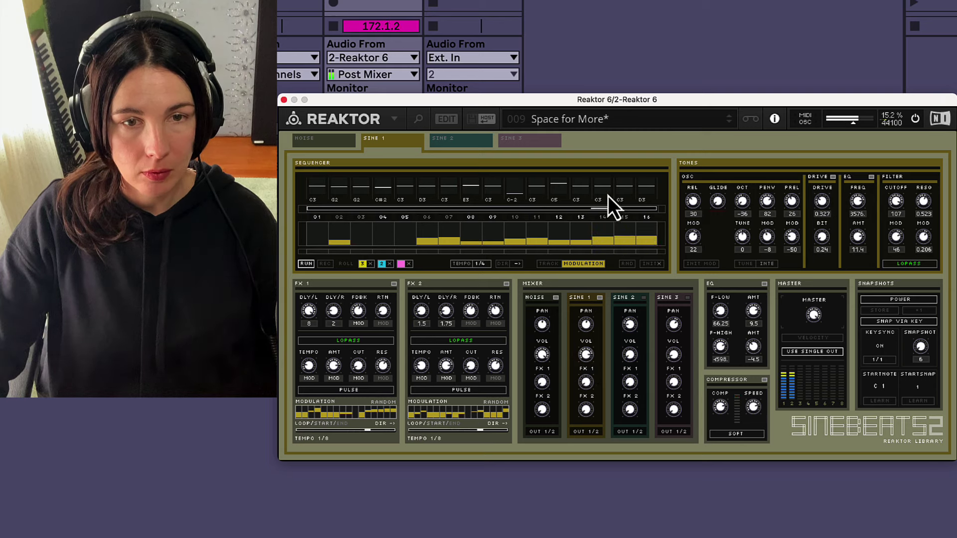
{"action": "left_click", "coordinate": [471, 144]}
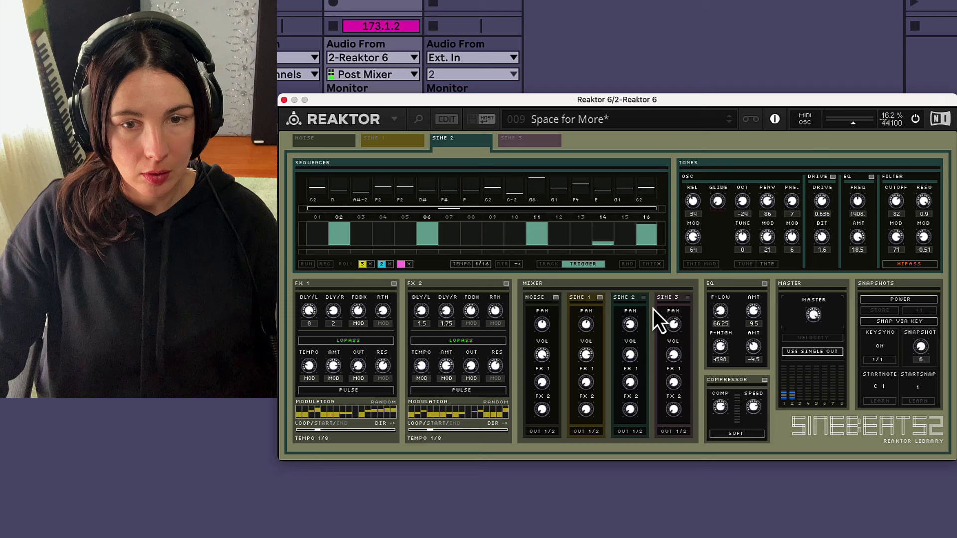
{"action": "left_click", "coordinate": [644, 298]}
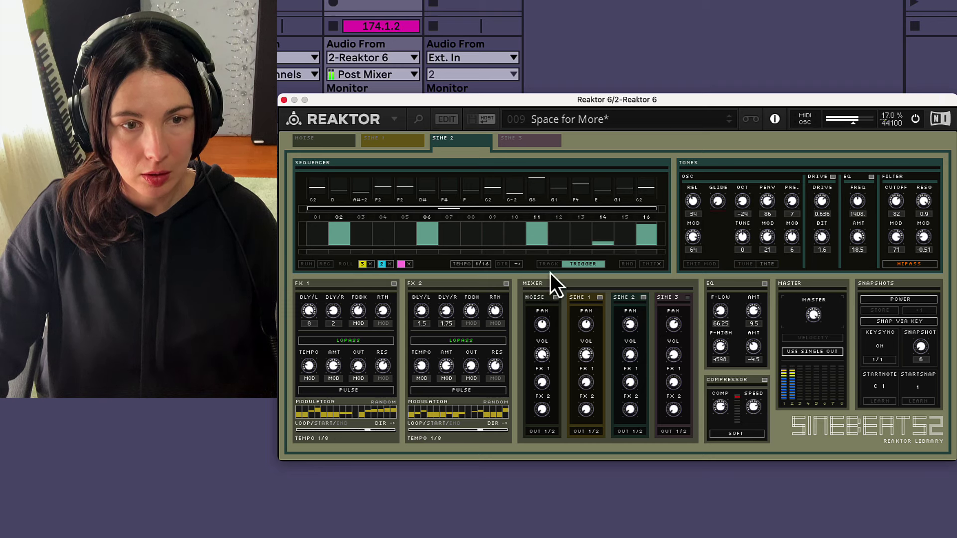
{"action": "left_click", "coordinate": [307, 264]}
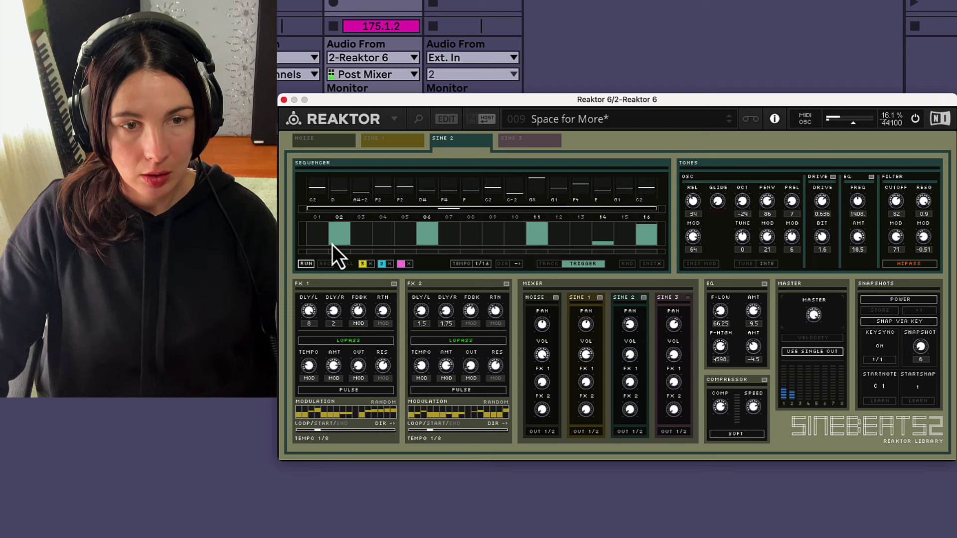
{"action": "left_click_drag", "start_coordinate": [332, 244], "coordinate": [637, 236]}
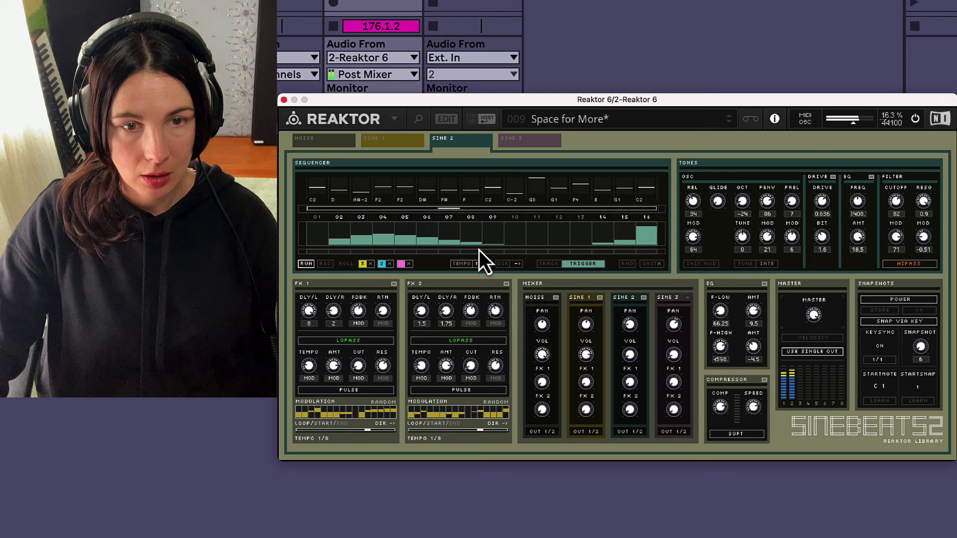
Add Sine 2 rolls at steps 7 and 16, lower steps 4–5 and raise steps 8–14.
{"action": "left_click", "coordinate": [452, 252]}
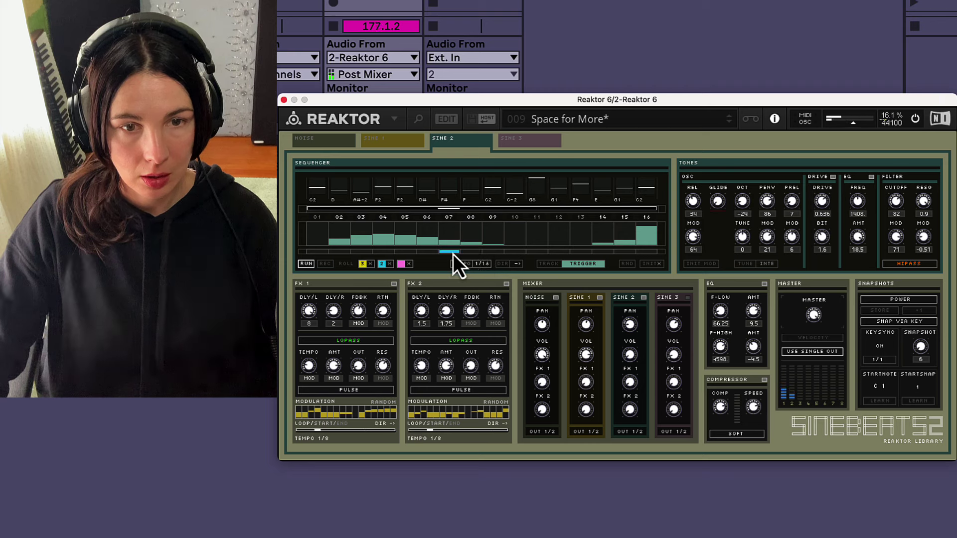
{"action": "left_click", "coordinate": [646, 252]}
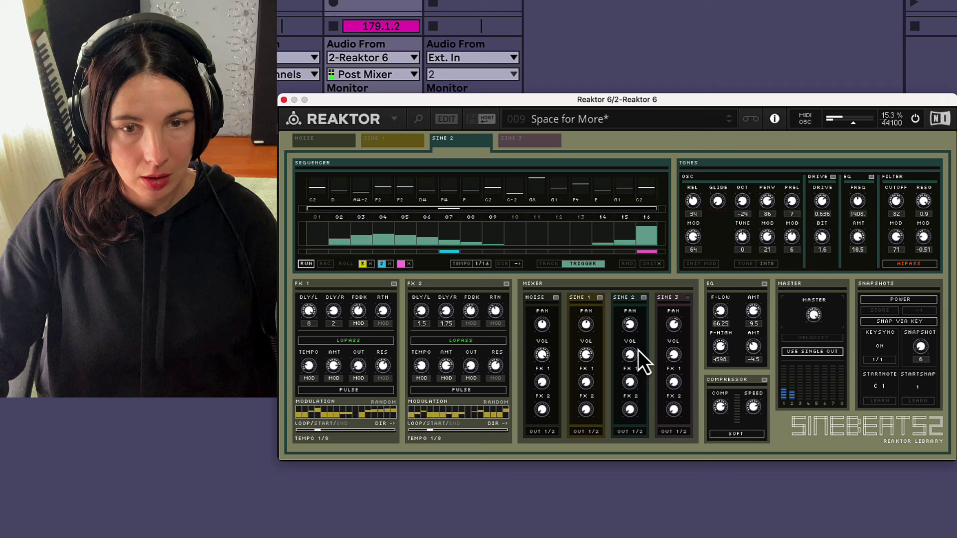
{"action": "left_click", "coordinate": [600, 298]}
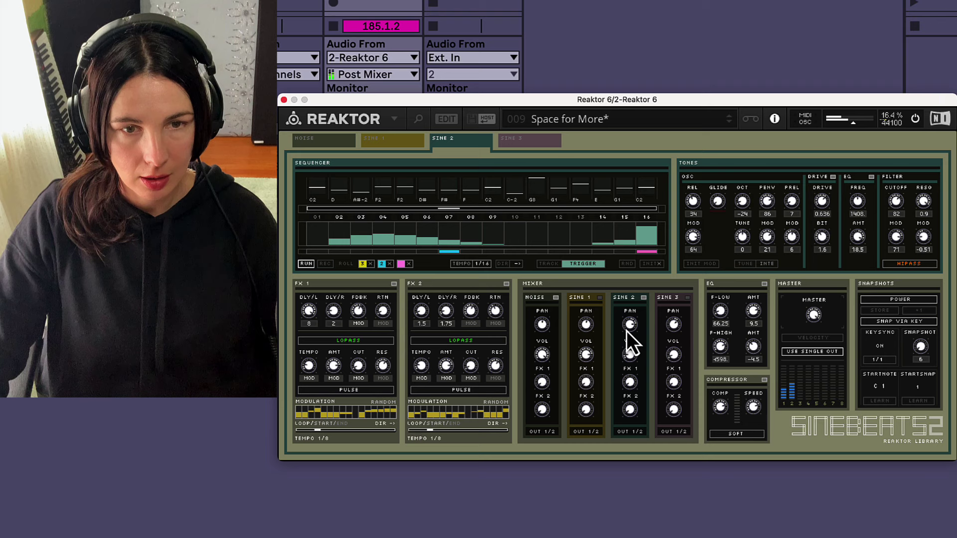
{"action": "mouse_move", "coordinate": [360, 244]}
{"action": "left_mouse_down"}
{"action": "mouse_move", "coordinate": [610, 231]}
{"action": "mouse_move", "coordinate": [546, 240]}
{"action": "left_mouse_up"}
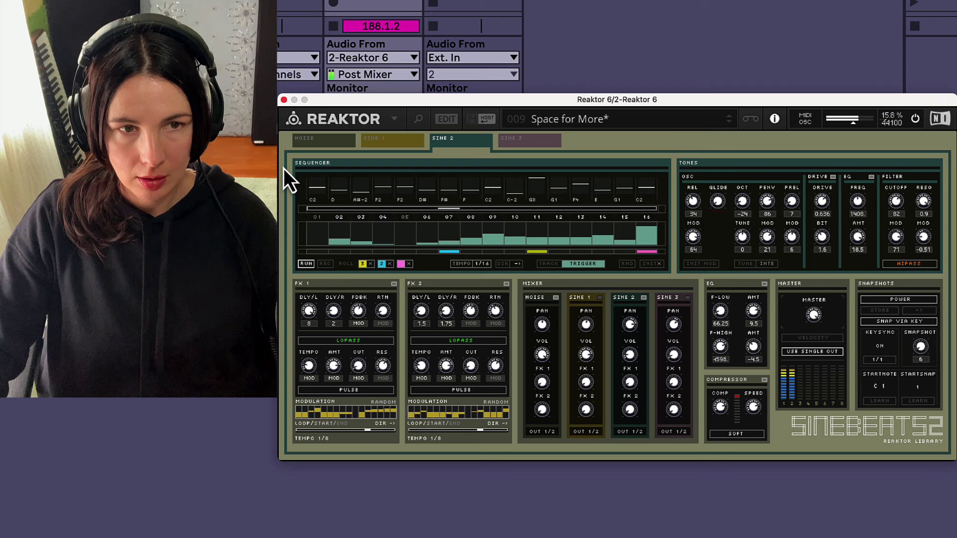
{"action": "left_click", "coordinate": [317, 143]}
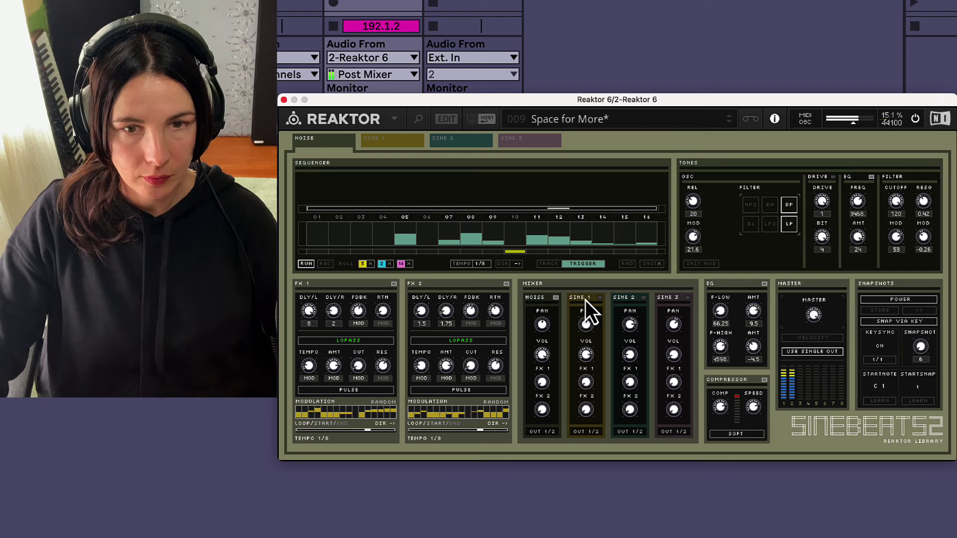
Toggle Sine 1 in the mixer and add Noise rolls at steps 5, 9 and 15.
{"action": "left_click", "coordinate": [600, 299]}
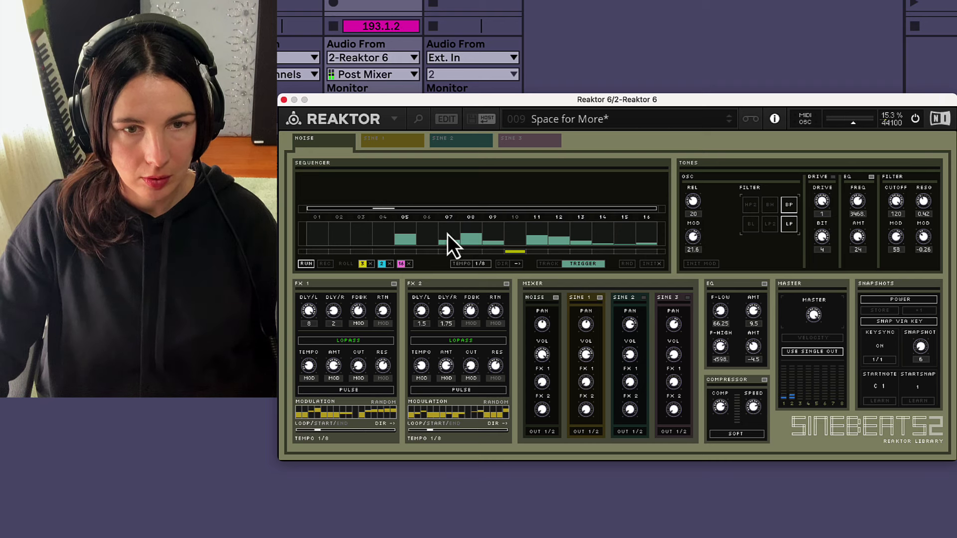
{"action": "left_click", "coordinate": [409, 251]}
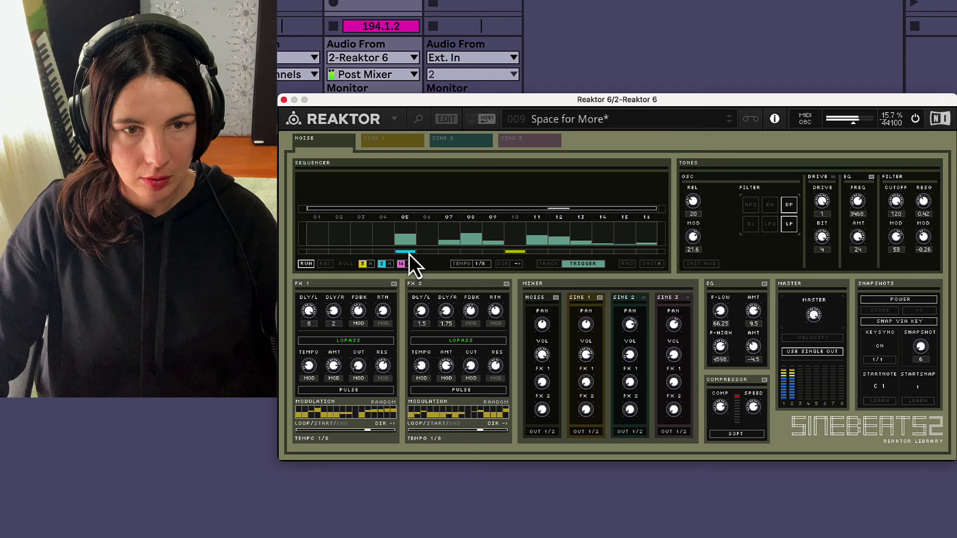
{"action": "left_click", "coordinate": [493, 252]}
{"action": "left_click", "coordinate": [621, 251]}
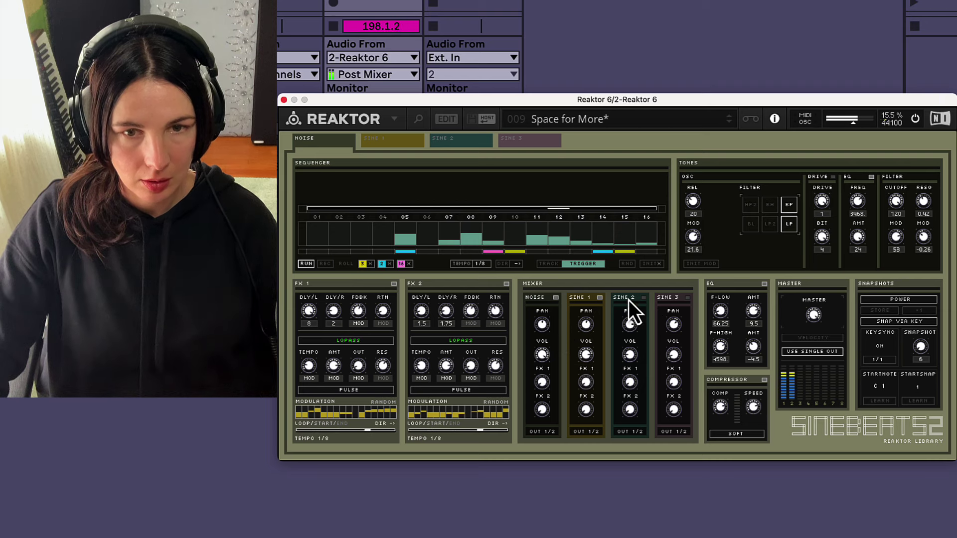
Return to the Sine 2 page and clear its steps 2 through 16.
{"action": "left_click", "coordinate": [458, 144]}
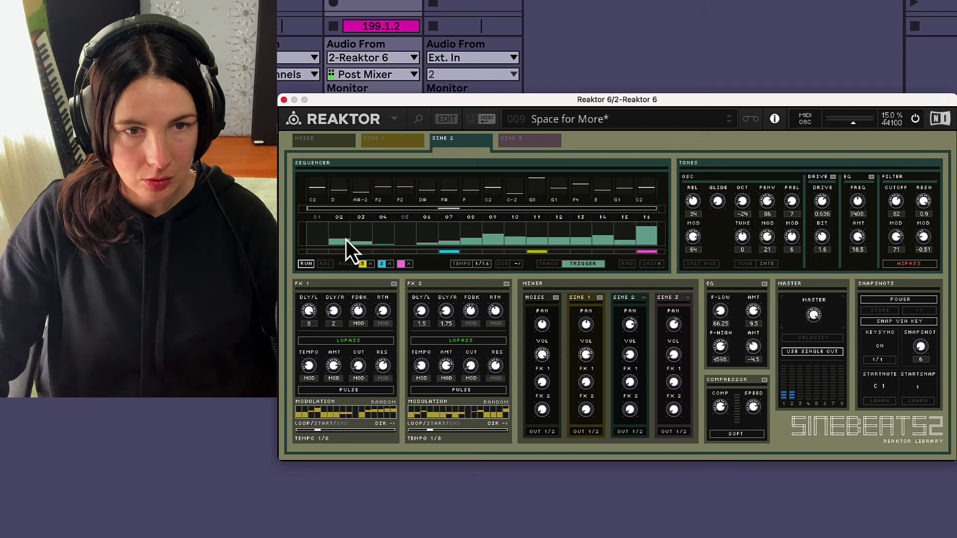
{"action": "mouse_move", "coordinate": [346, 240]}
{"action": "left_mouse_down"}
{"action": "mouse_move", "coordinate": [506, 264]}
{"action": "mouse_move", "coordinate": [733, 276]}
{"action": "left_mouse_up"}
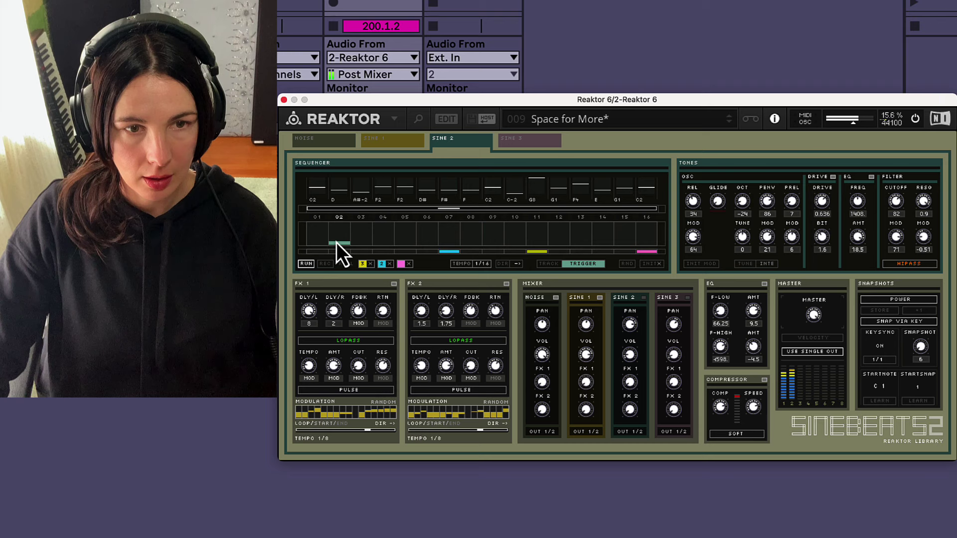
{"action": "left_click_drag", "start_coordinate": [337, 243], "coordinate": [327, 257]}
Add rolls at steps 1 and 4, mark step 13 cyan and step 9 magenta, add a step 01 event.
{"action": "left_click", "coordinate": [320, 252]}
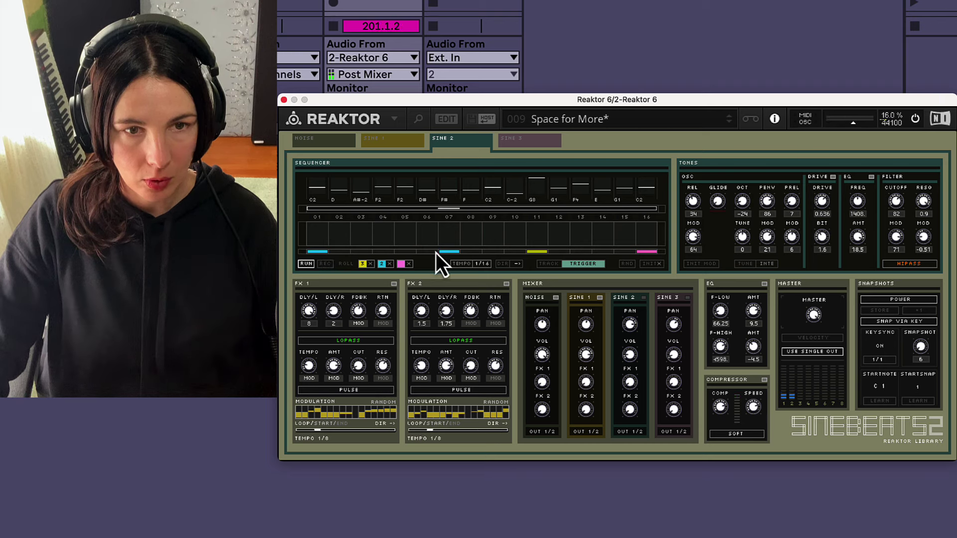
{"action": "left_click", "coordinate": [385, 252]}
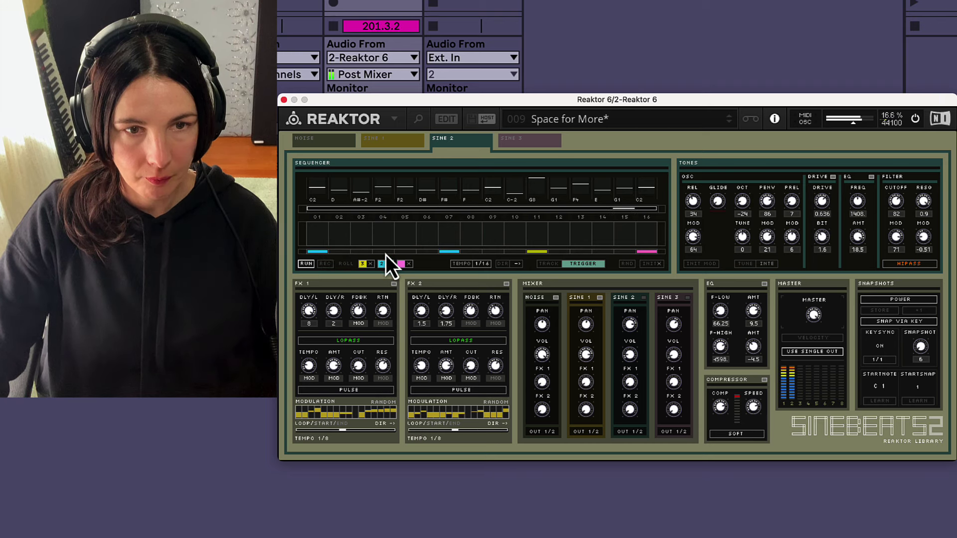
{"action": "left_click", "coordinate": [442, 253]}
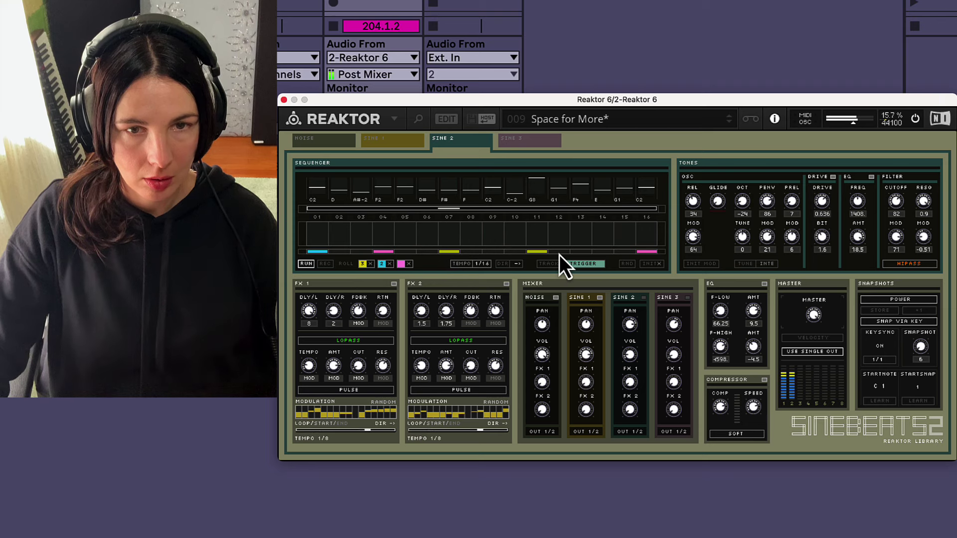
{"action": "left_click", "coordinate": [580, 253]}
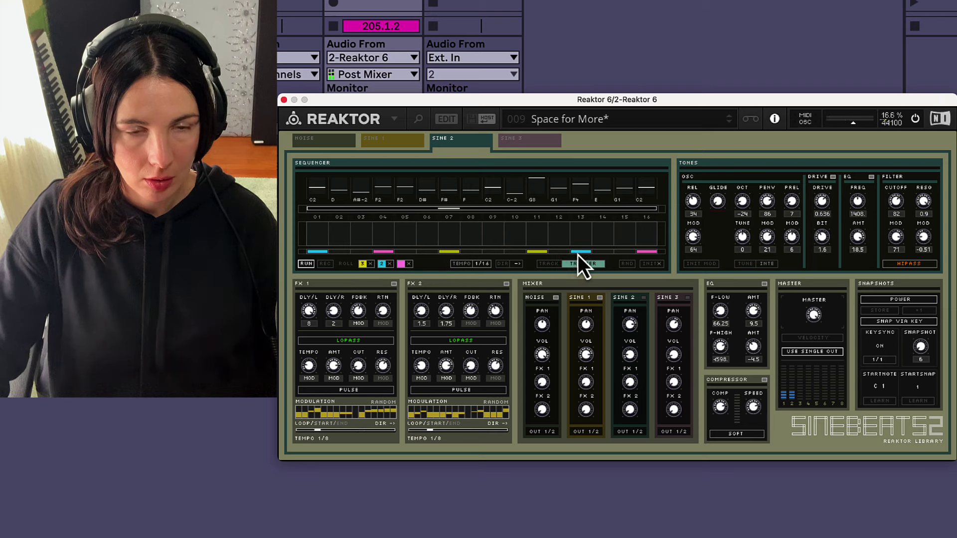
{"action": "left_click", "coordinate": [493, 252]}
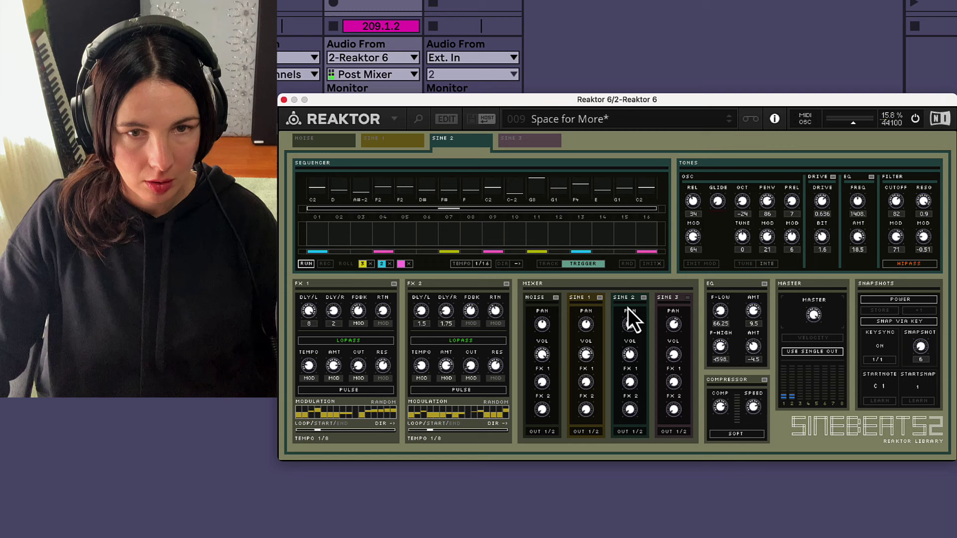
{"action": "left_click", "coordinate": [314, 241]}
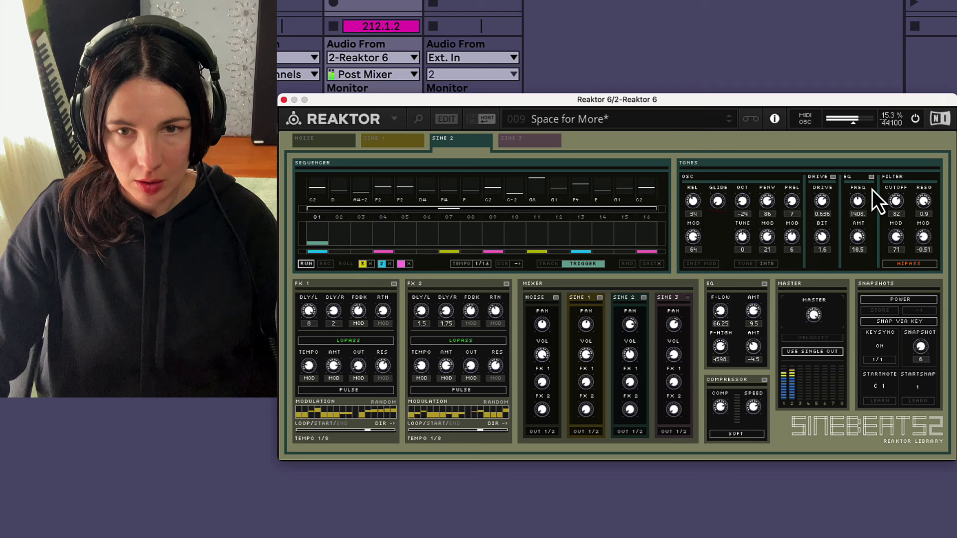
Make the step 01 event taller and retune its pitch.
{"action": "left_click", "coordinate": [311, 236]}
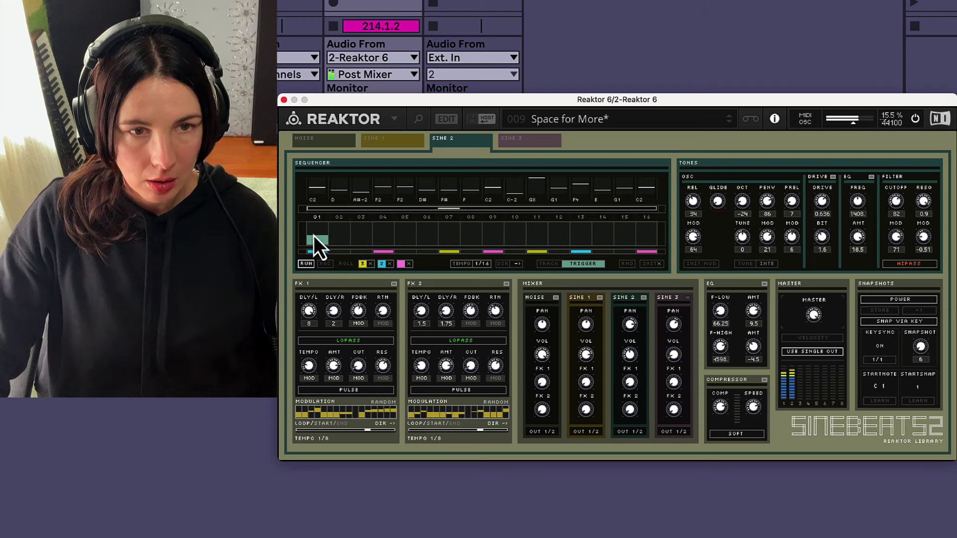
{"action": "left_click_drag", "start_coordinate": [315, 185], "coordinate": [318, 196]}
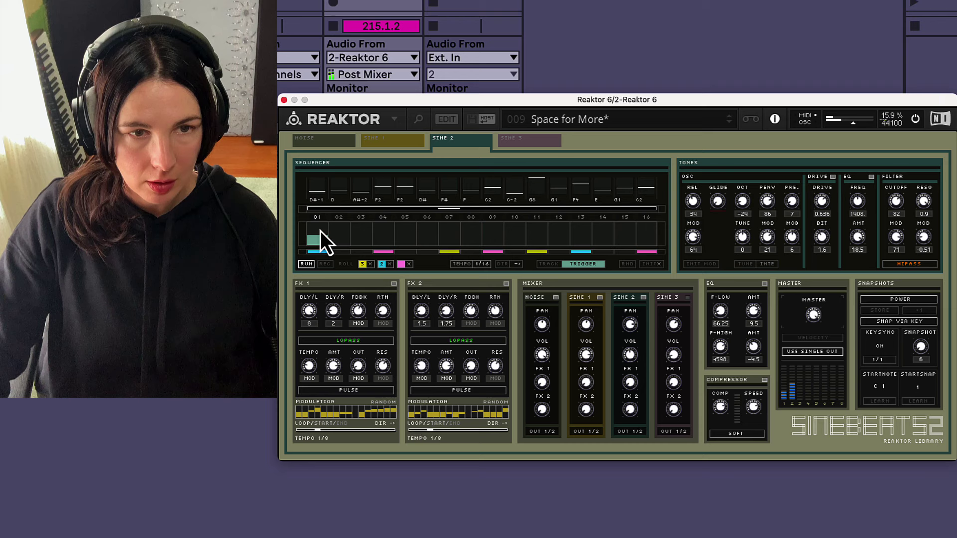
{"action": "left_click_drag", "start_coordinate": [320, 199], "coordinate": [320, 82]}
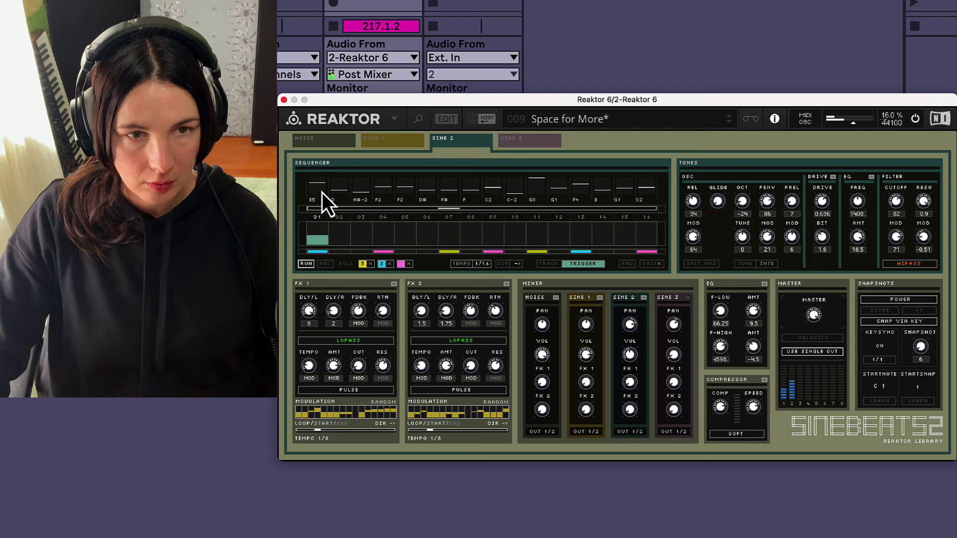
{"action": "left_click_drag", "start_coordinate": [322, 192], "coordinate": [317, 210]}
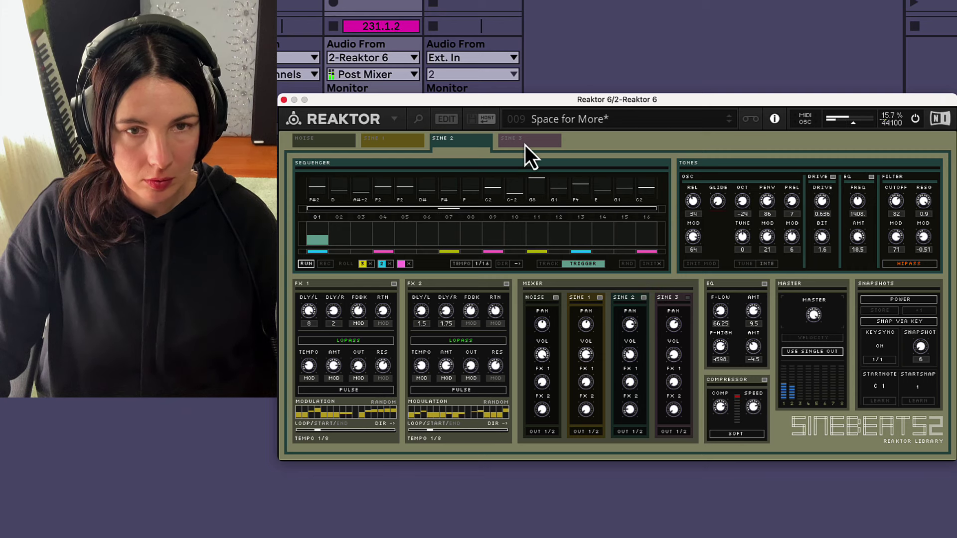
Add a shorter step 09 event with a yellow marker and pitch C-2.
{"action": "left_click", "coordinate": [495, 234]}
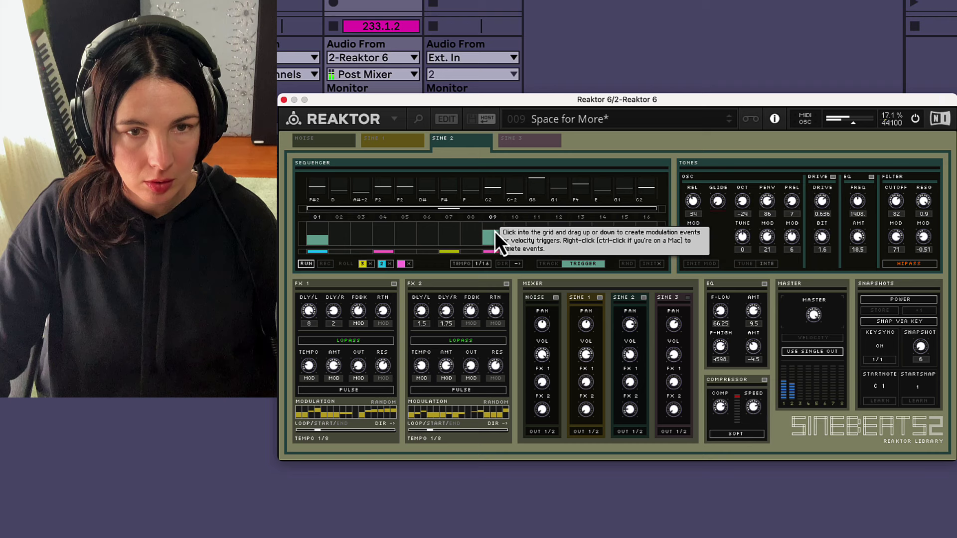
{"action": "left_click_drag", "start_coordinate": [495, 232], "coordinate": [499, 240]}
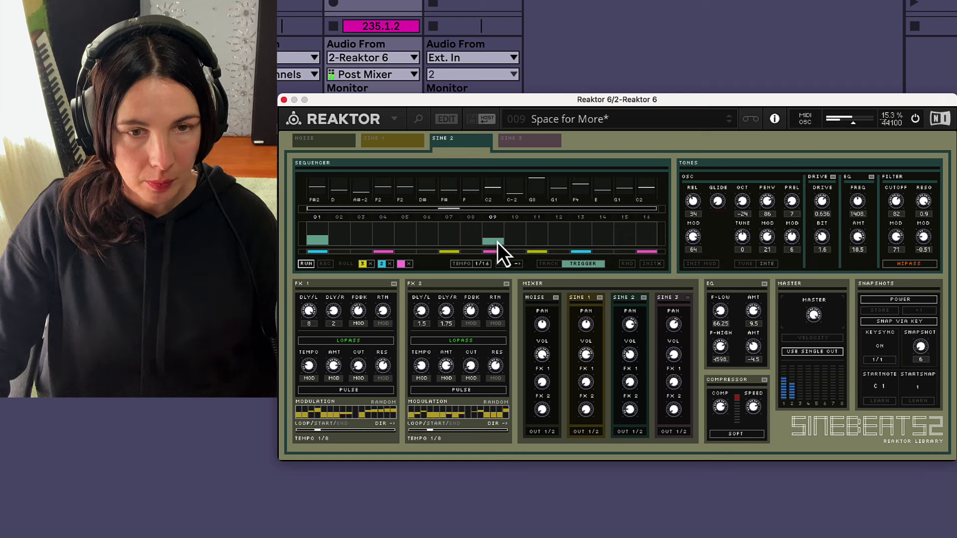
{"action": "left_click", "coordinate": [499, 252]}
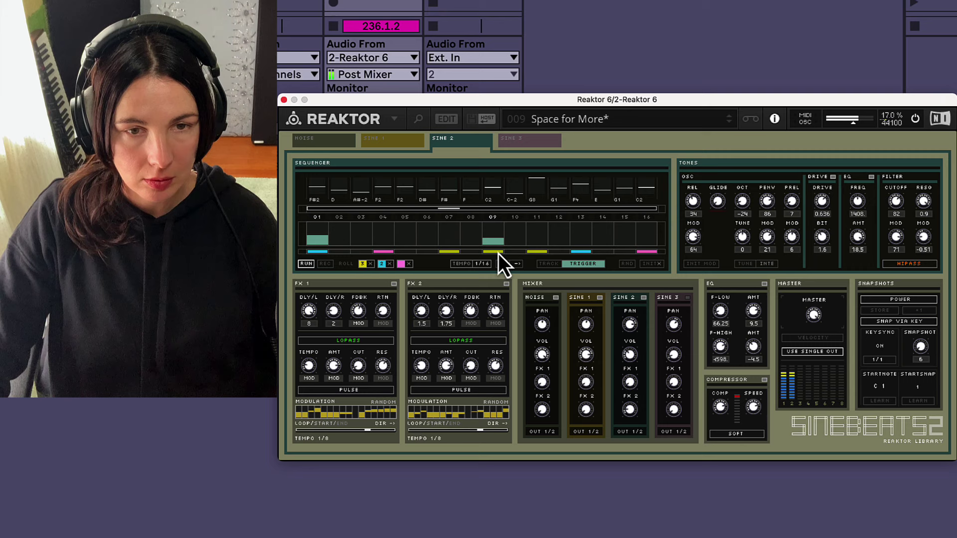
{"action": "left_click_drag", "start_coordinate": [492, 193], "coordinate": [500, 293]}
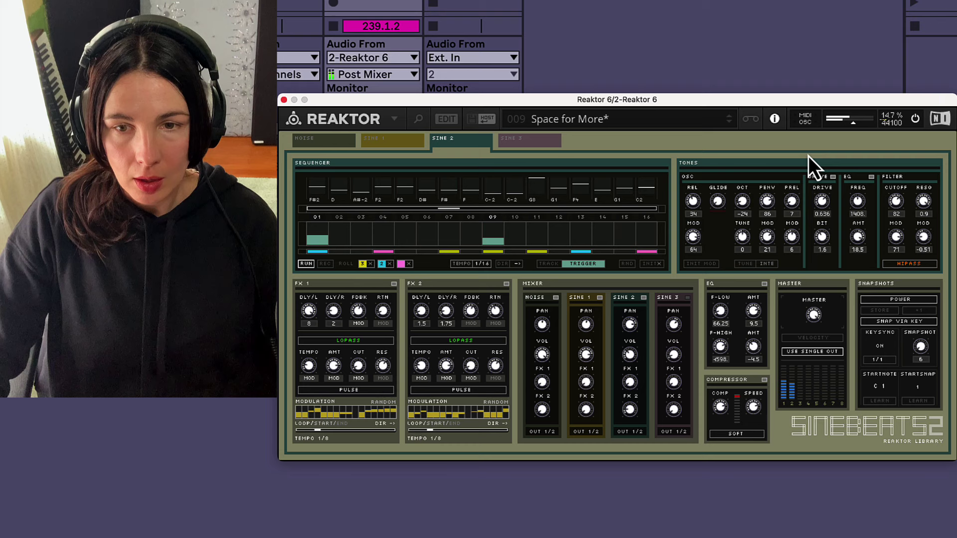
Load preset '4 - Basic House' from the preset list.
{"action": "left_click", "coordinate": [611, 125]}
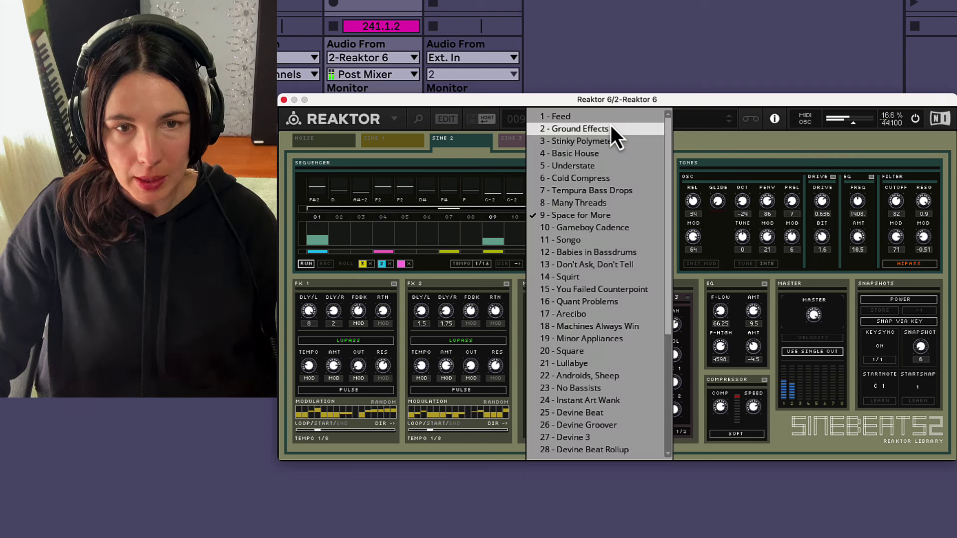
{"action": "left_click", "coordinate": [611, 156]}
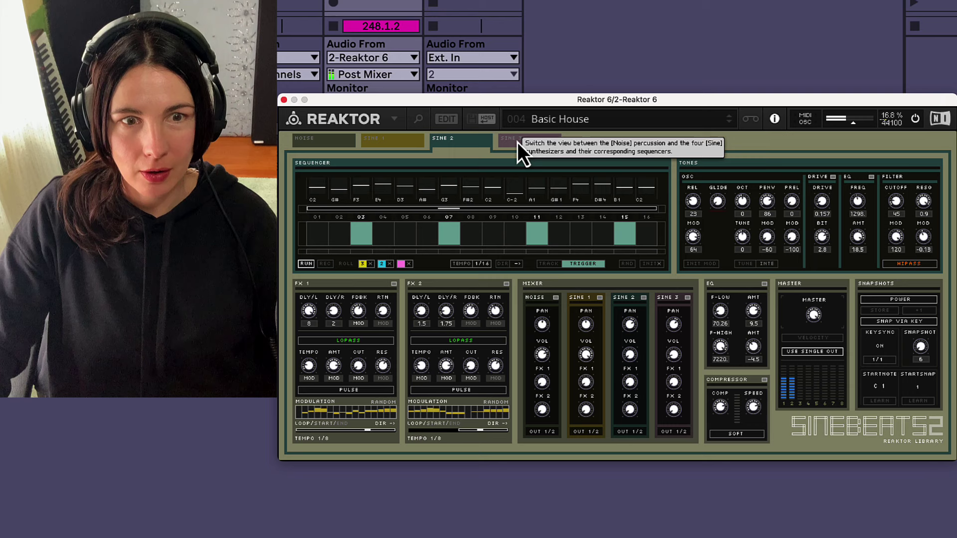
Browse the Noise and Sine 1–3 parts, then switch off the Sine 3 and Sine 1 mixer channels.
{"action": "left_click", "coordinate": [344, 145]}
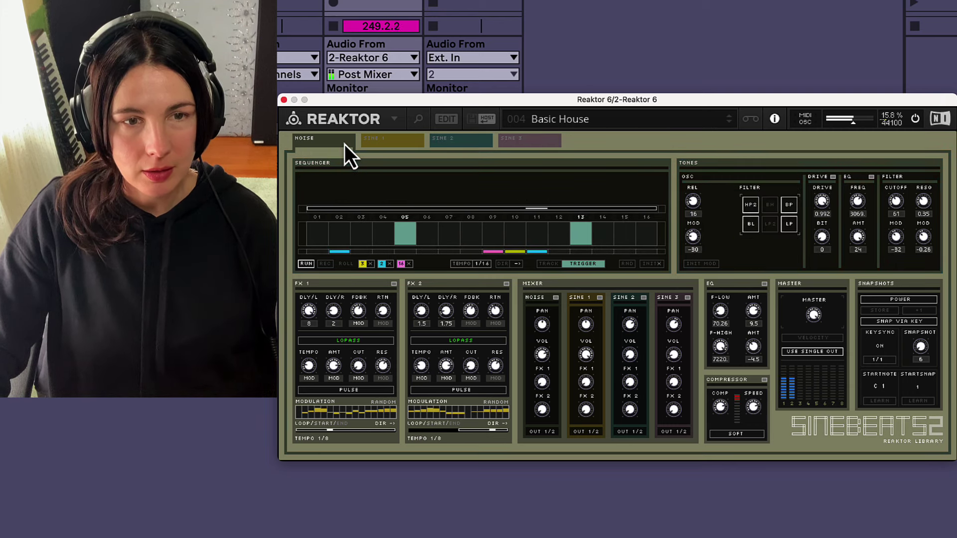
{"action": "left_click", "coordinate": [392, 144]}
{"action": "left_click", "coordinate": [451, 145]}
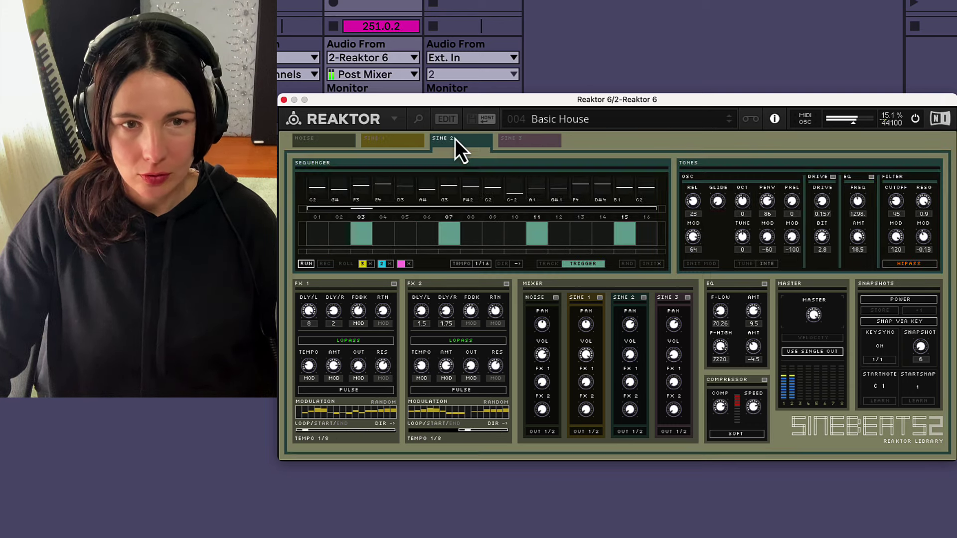
{"action": "left_click", "coordinate": [519, 140]}
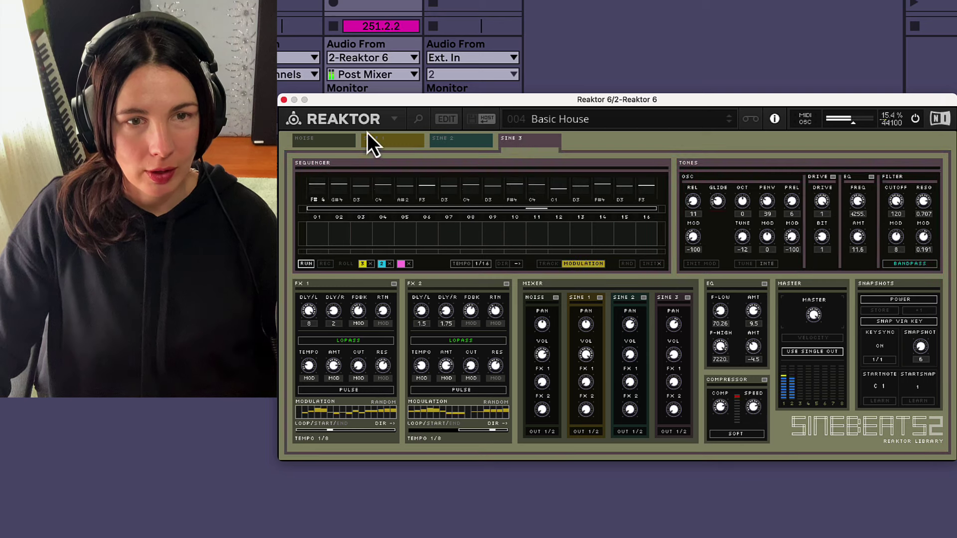
{"action": "left_click", "coordinate": [688, 297]}
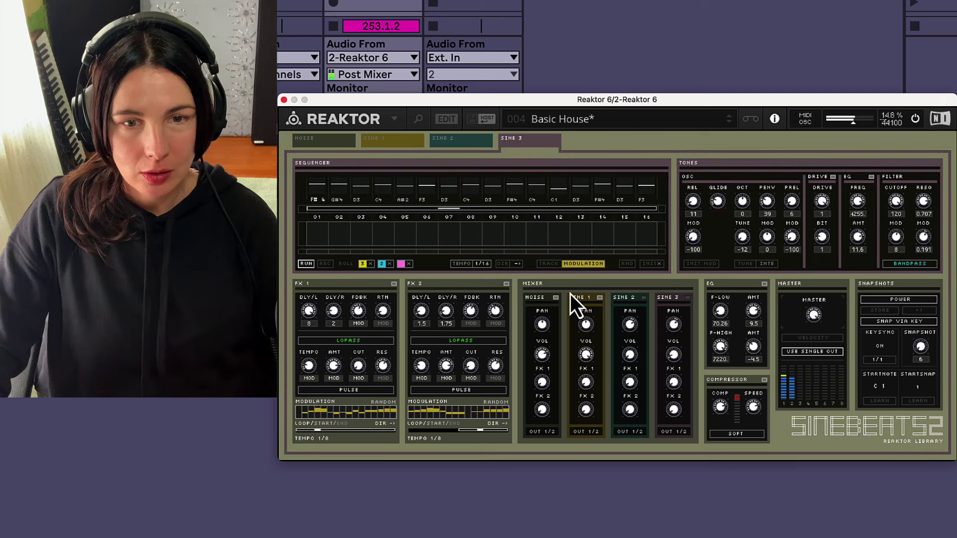
{"action": "left_click", "coordinate": [598, 298]}
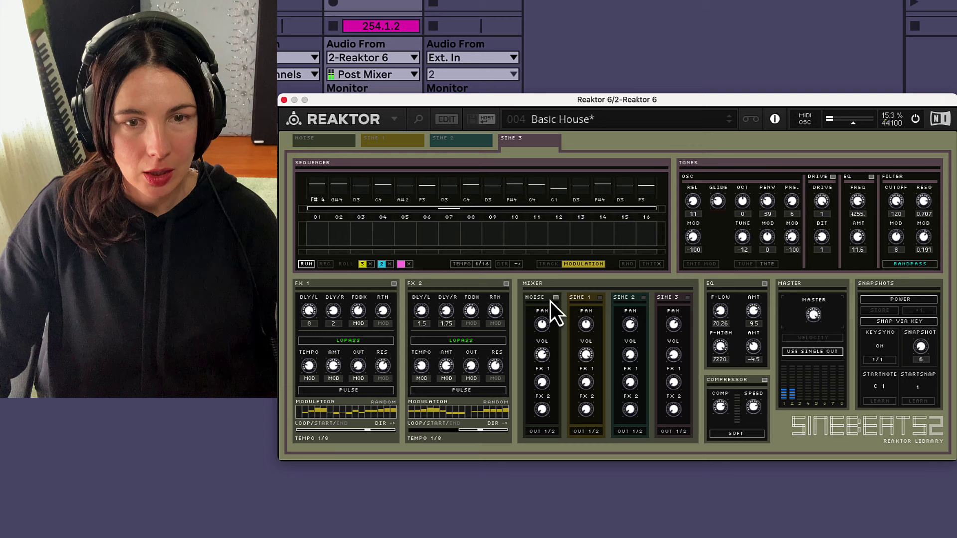
Raise the Noise part's filter cutoff to around 56.
{"action": "left_click", "coordinate": [338, 142]}
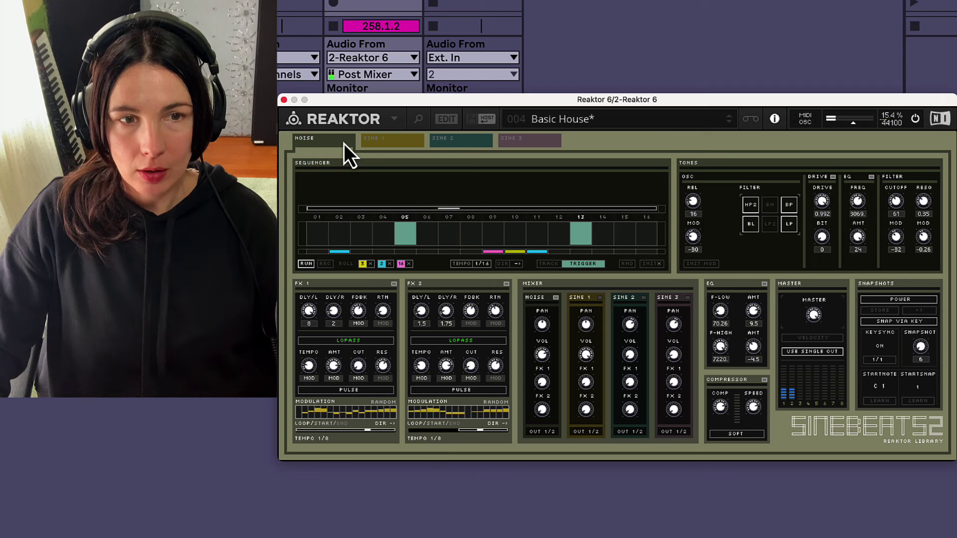
{"action": "left_click", "coordinate": [383, 142]}
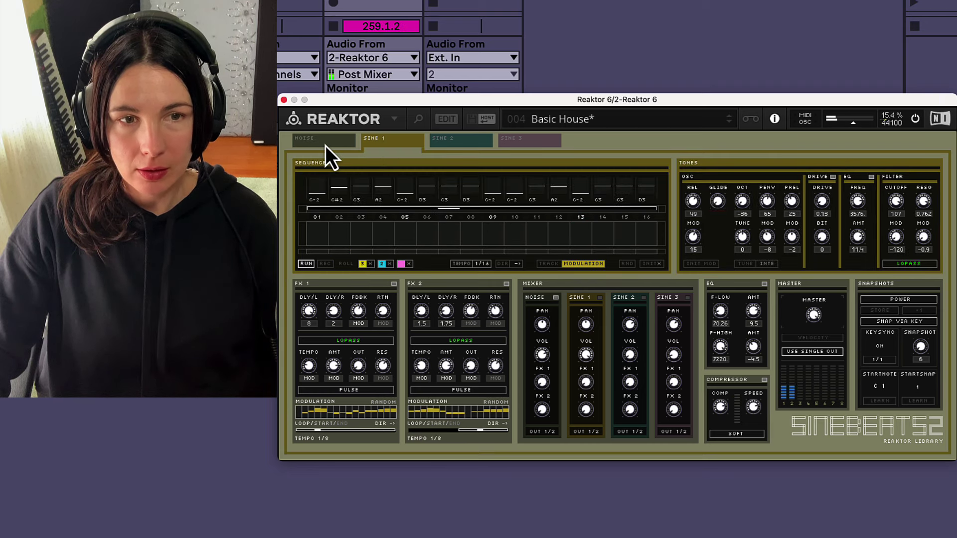
{"action": "left_click", "coordinate": [325, 146]}
{"action": "left_click", "coordinate": [394, 144]}
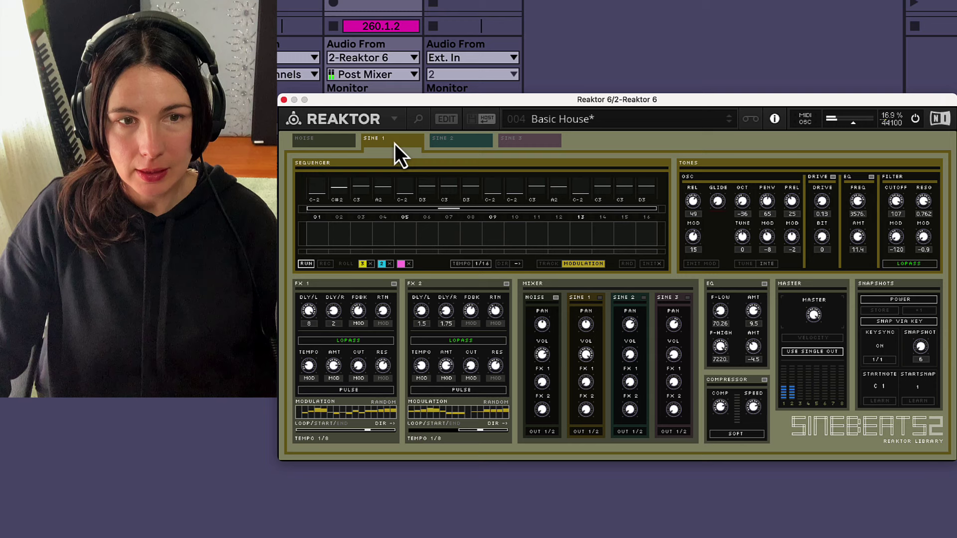
{"action": "left_click", "coordinate": [344, 147]}
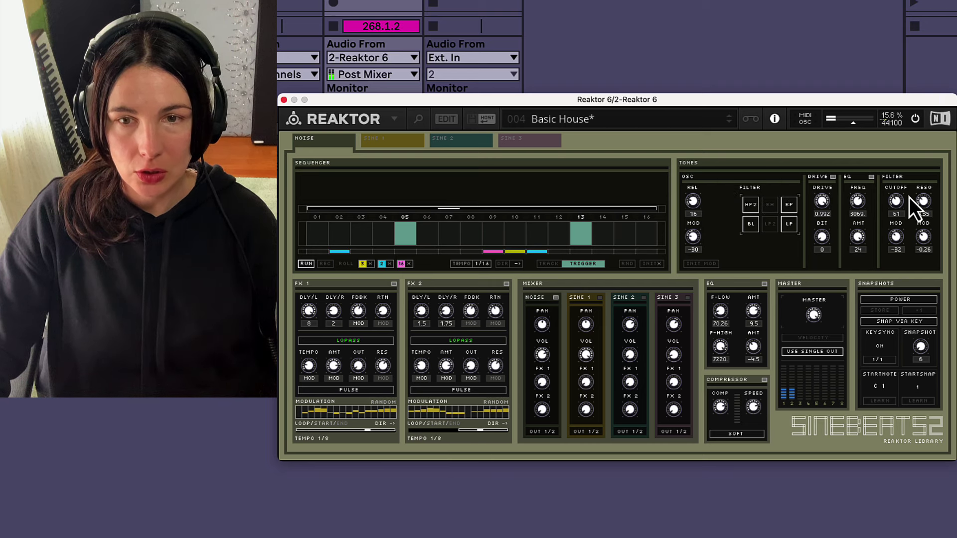
{"action": "mouse_move", "coordinate": [894, 201]}
{"action": "left_mouse_down"}
{"action": "mouse_move", "coordinate": [904, 137]}
{"action": "mouse_move", "coordinate": [941, 180]}
{"action": "mouse_move", "coordinate": [923, 168]}
{"action": "mouse_move", "coordinate": [924, 146]}
{"action": "mouse_move", "coordinate": [930, 200]}
{"action": "mouse_move", "coordinate": [891, 234]}
{"action": "mouse_move", "coordinate": [901, 288]}
{"action": "mouse_move", "coordinate": [892, 249]}
{"action": "left_mouse_up"}
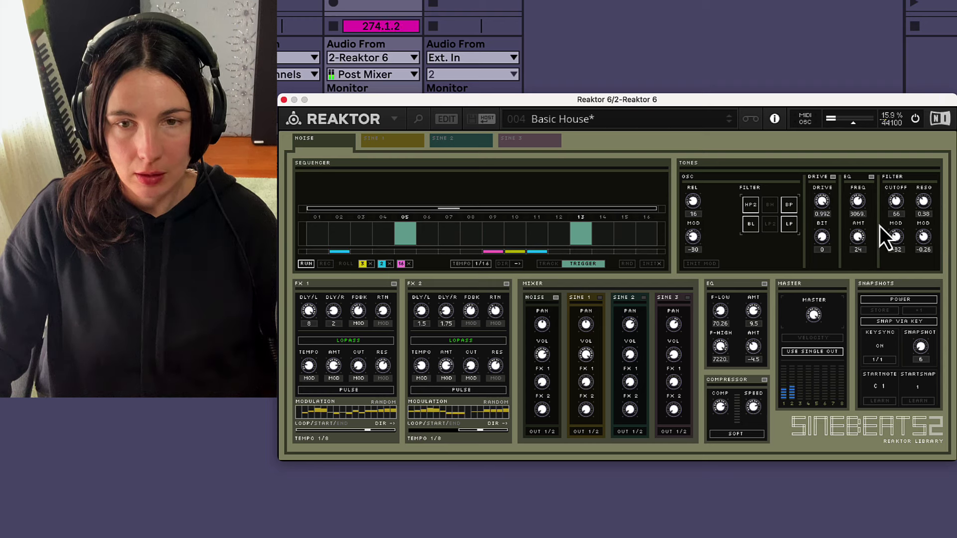
Settle the Noise release around 23 and bring its filter cutoff back down.
{"action": "mouse_move", "coordinate": [696, 204]}
{"action": "left_mouse_down"}
{"action": "mouse_move", "coordinate": [696, 167]}
{"action": "mouse_move", "coordinate": [699, 181]}
{"action": "mouse_move", "coordinate": [701, 160]}
{"action": "mouse_move", "coordinate": [710, 173]}
{"action": "left_mouse_up"}
{"action": "mouse_move", "coordinate": [895, 206]}
{"action": "left_mouse_down"}
{"action": "mouse_move", "coordinate": [896, 219]}
{"action": "mouse_move", "coordinate": [895, 209]}
{"action": "left_mouse_up"}
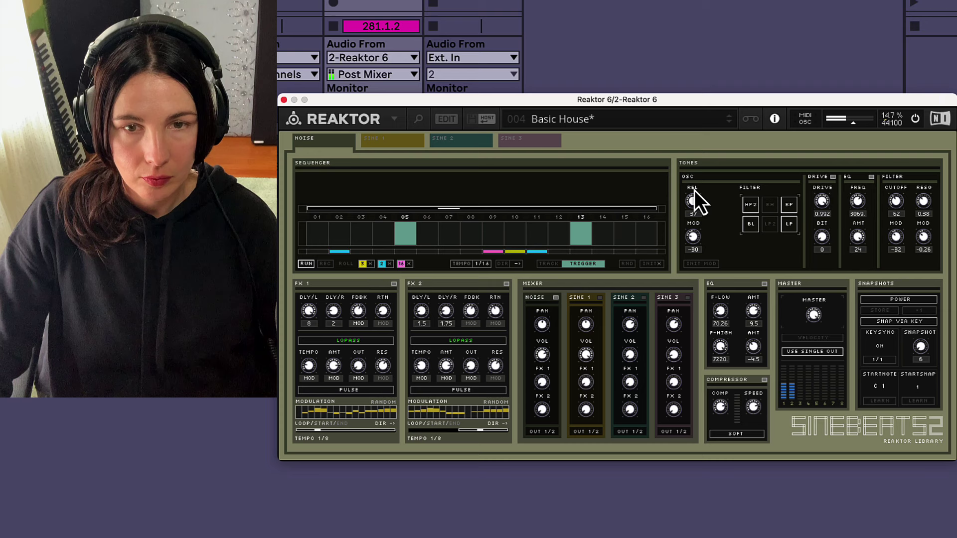
{"action": "mouse_move", "coordinate": [694, 190]}
{"action": "left_mouse_down"}
{"action": "mouse_move", "coordinate": [697, 248]}
{"action": "mouse_move", "coordinate": [696, 222]}
{"action": "left_mouse_up"}
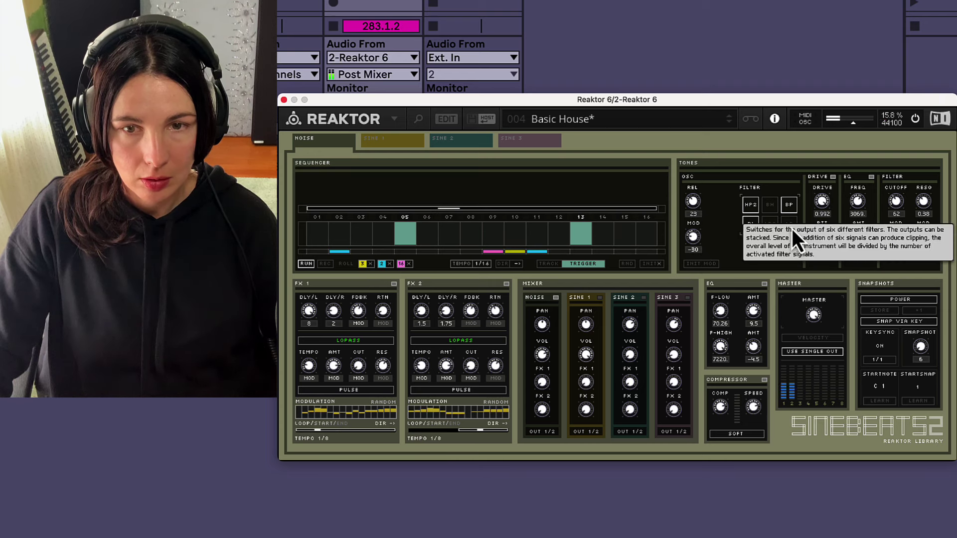
Toggle the HP2 and BL filter outputs off and back on, then show Sine 1.
{"action": "left_click", "coordinate": [747, 206]}
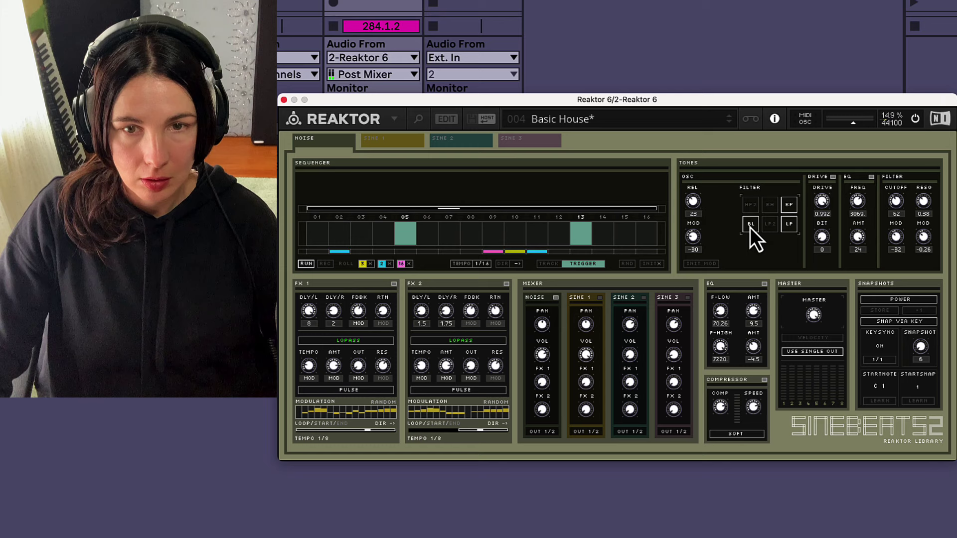
{"action": "left_click", "coordinate": [750, 226]}
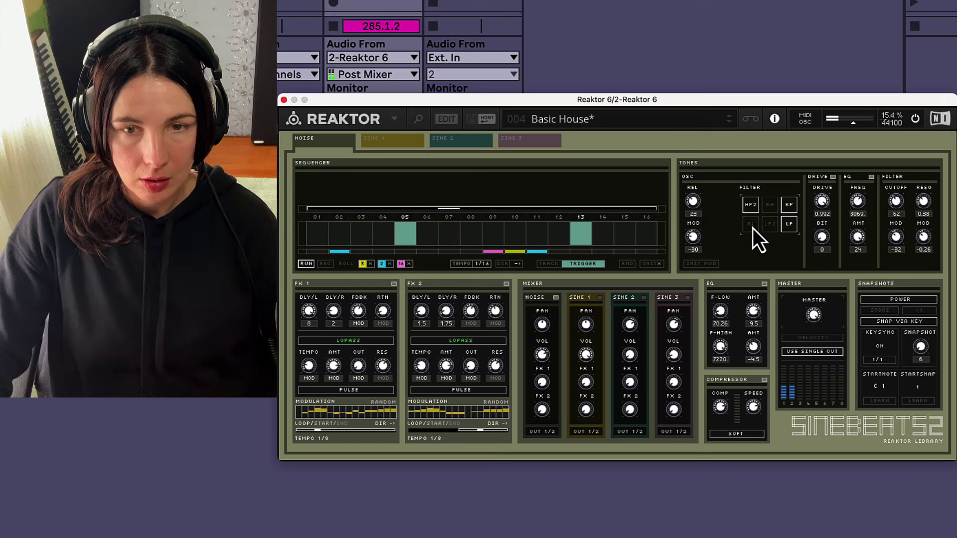
{"action": "left_click", "coordinate": [751, 226]}
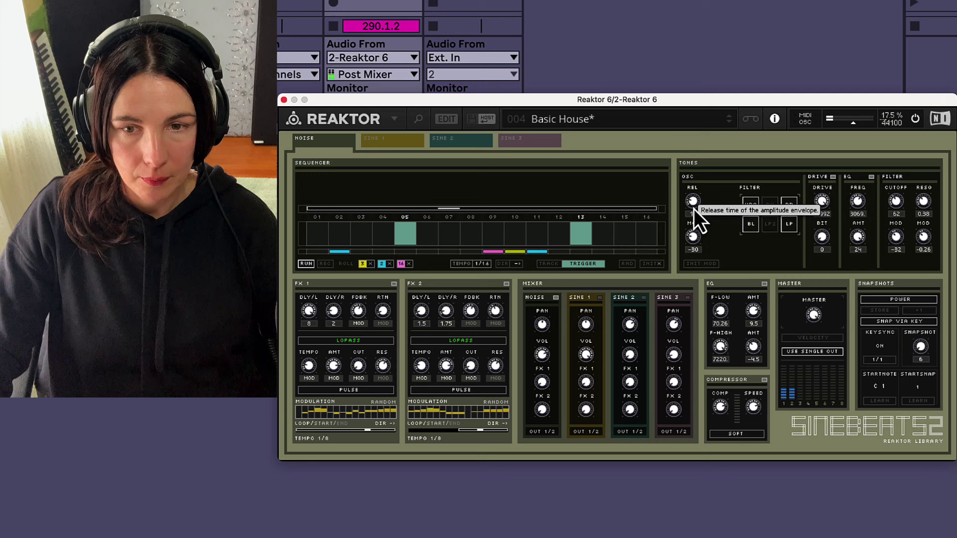
{"action": "left_click", "coordinate": [410, 140]}
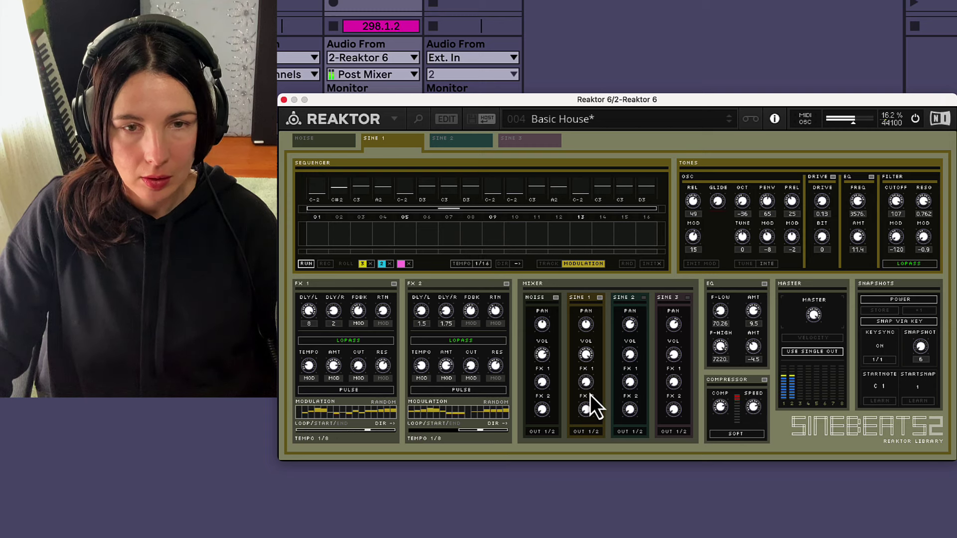
Switch the Sine 1 sequencer lane between trigger and modulation views.
{"action": "left_click", "coordinate": [555, 265]}
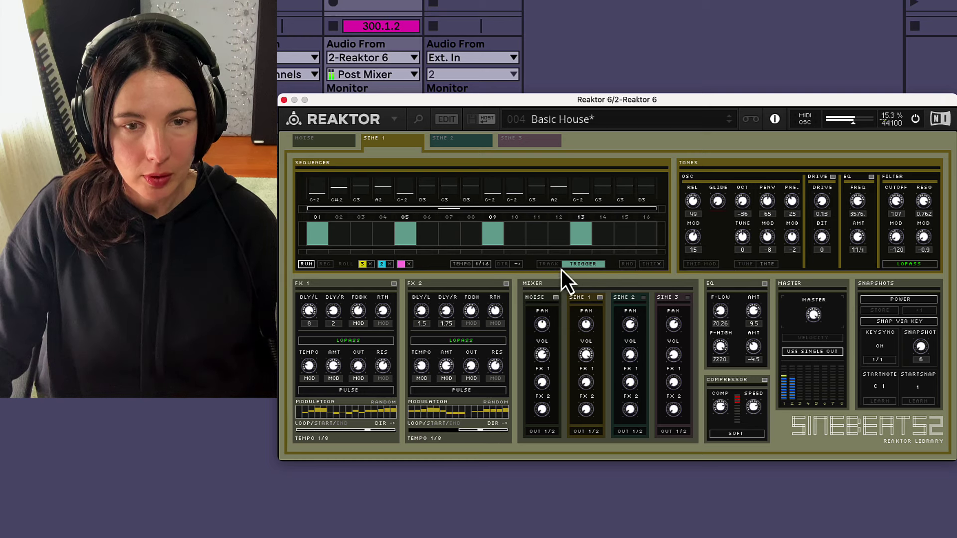
{"action": "left_click", "coordinate": [553, 266]}
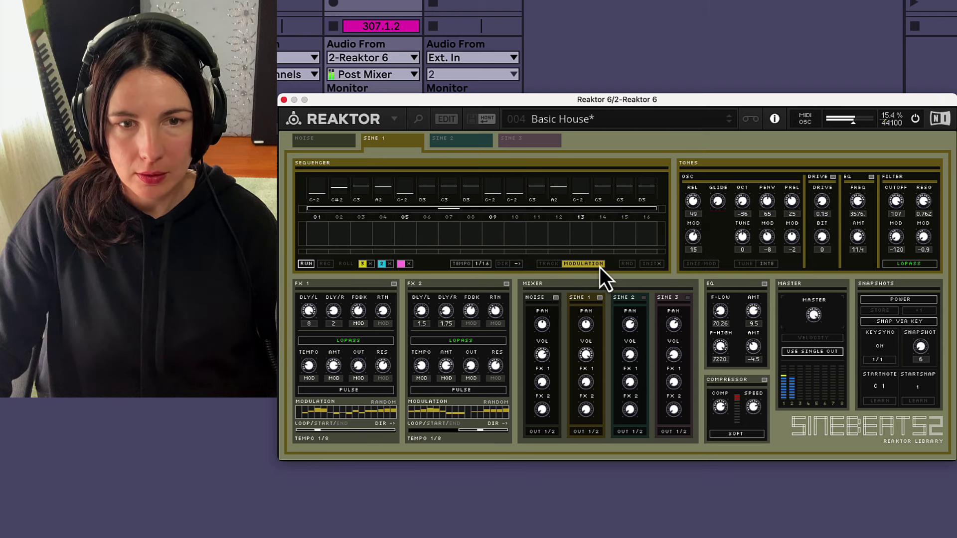
{"action": "left_click", "coordinate": [546, 264]}
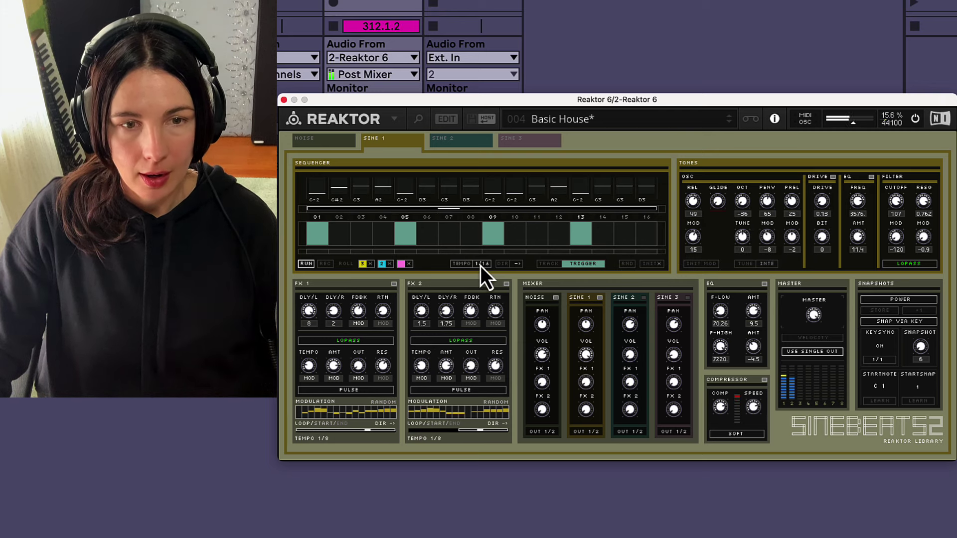
Try Sine 1 rates 1/32 and 1/8, settle on 1/16, and bring up Sine 2.
{"action": "left_click_drag", "start_coordinate": [481, 266], "coordinate": [486, 278]}
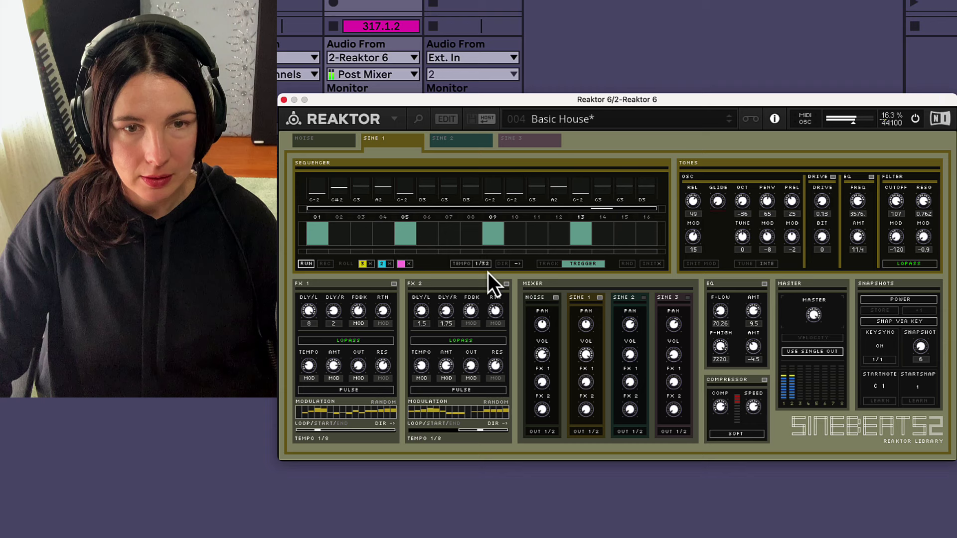
{"action": "left_click_drag", "start_coordinate": [486, 268], "coordinate": [486, 237]}
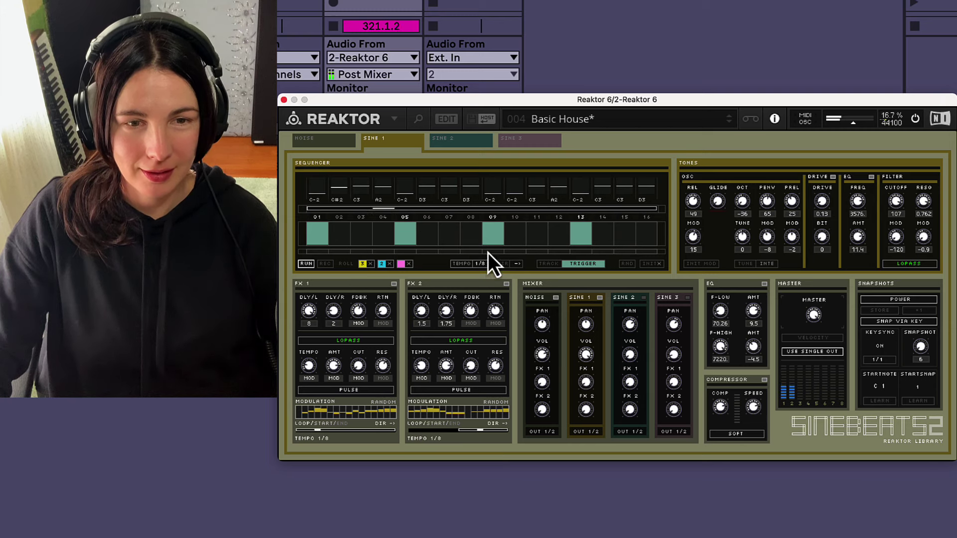
{"action": "left_click", "coordinate": [487, 261]}
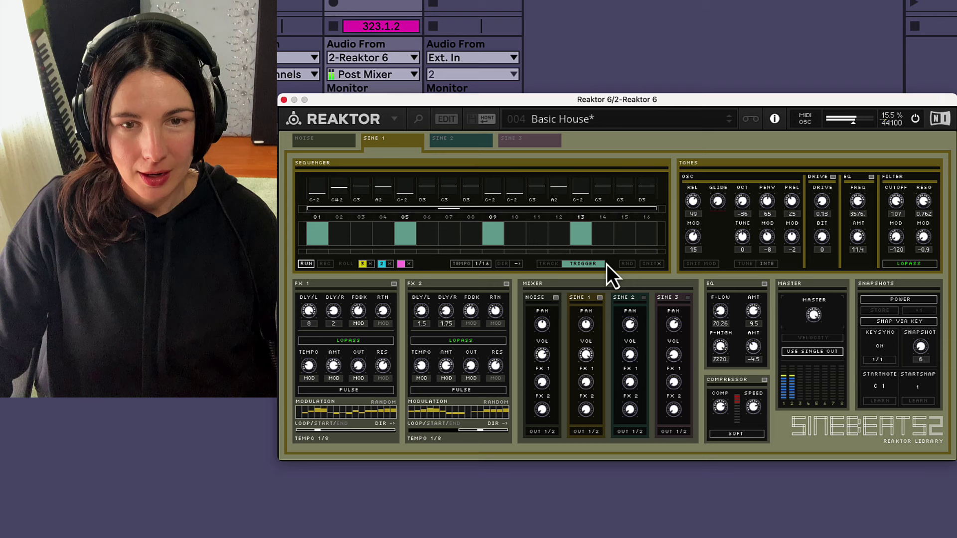
{"action": "left_click", "coordinate": [643, 297]}
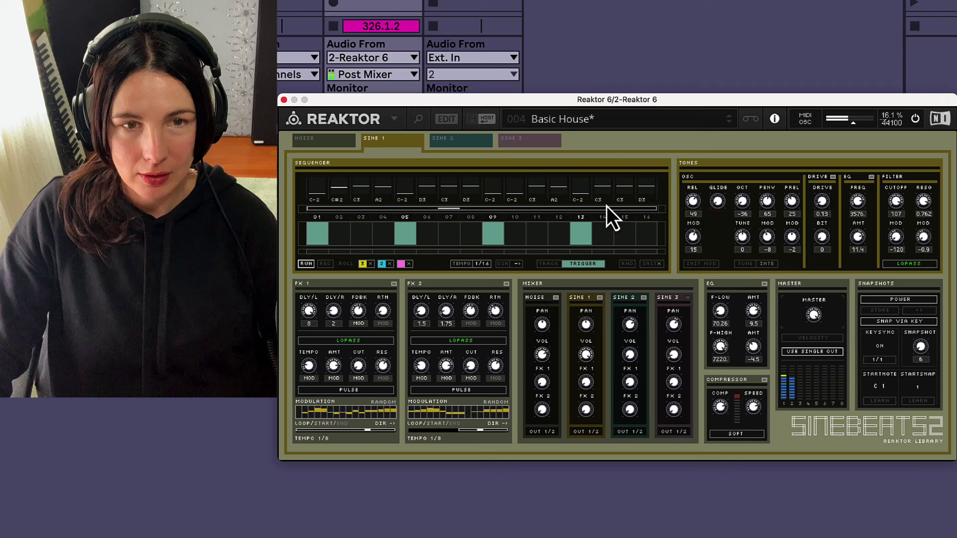
{"action": "left_click", "coordinate": [464, 141]}
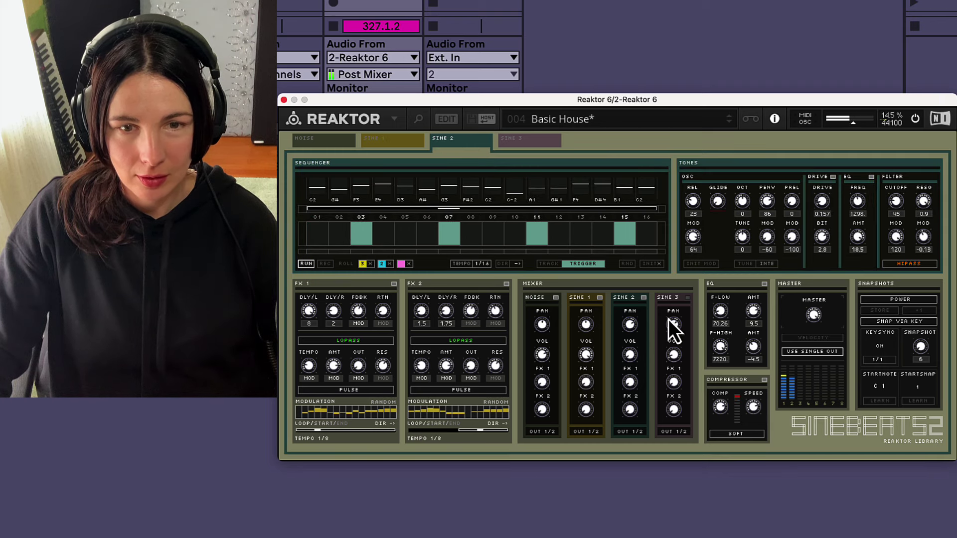
Add Sine 2 triggers at steps 12–14 and reset the oscillator octave to 0.
{"action": "left_click", "coordinate": [541, 265]}
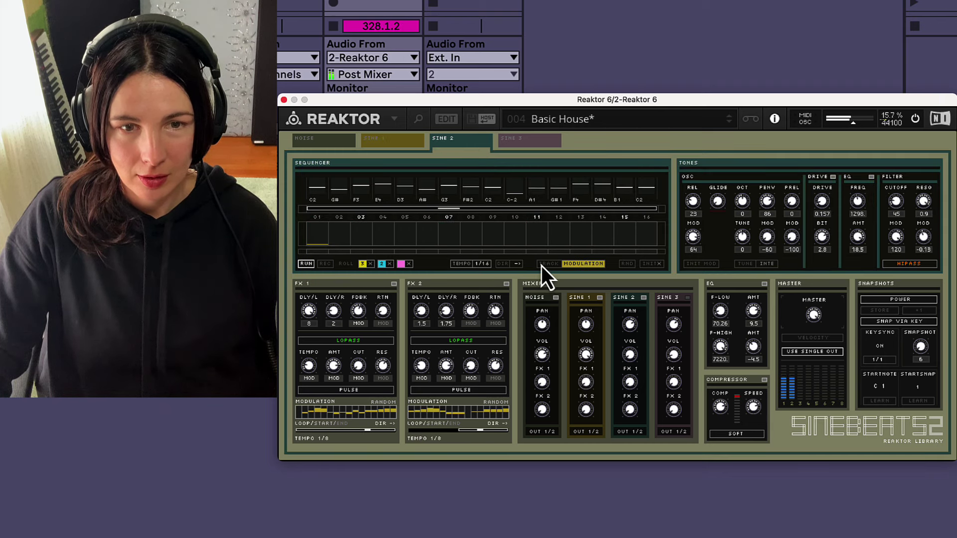
{"action": "left_click", "coordinate": [584, 264]}
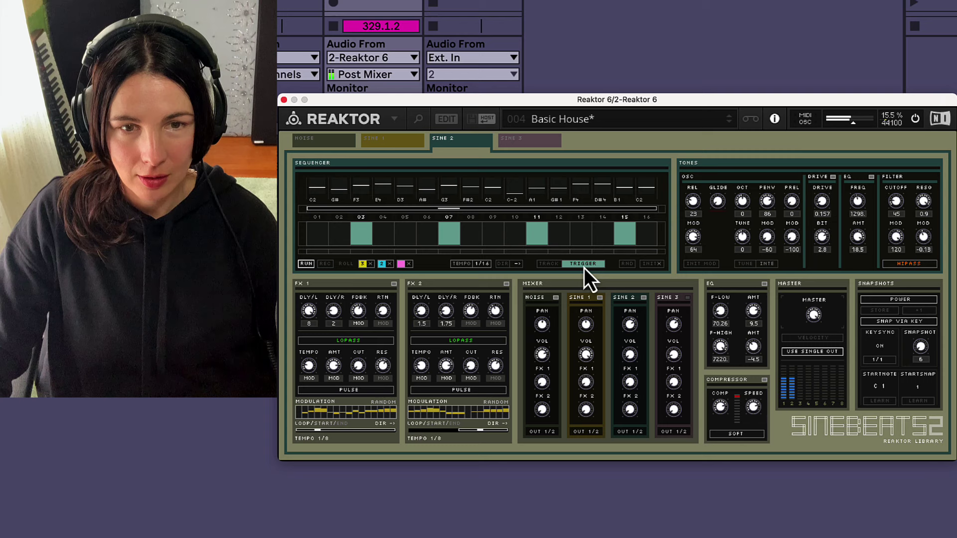
{"action": "mouse_move", "coordinate": [577, 245]}
{"action": "left_mouse_down"}
{"action": "mouse_move", "coordinate": [603, 240]}
{"action": "mouse_move", "coordinate": [600, 231]}
{"action": "left_mouse_up"}
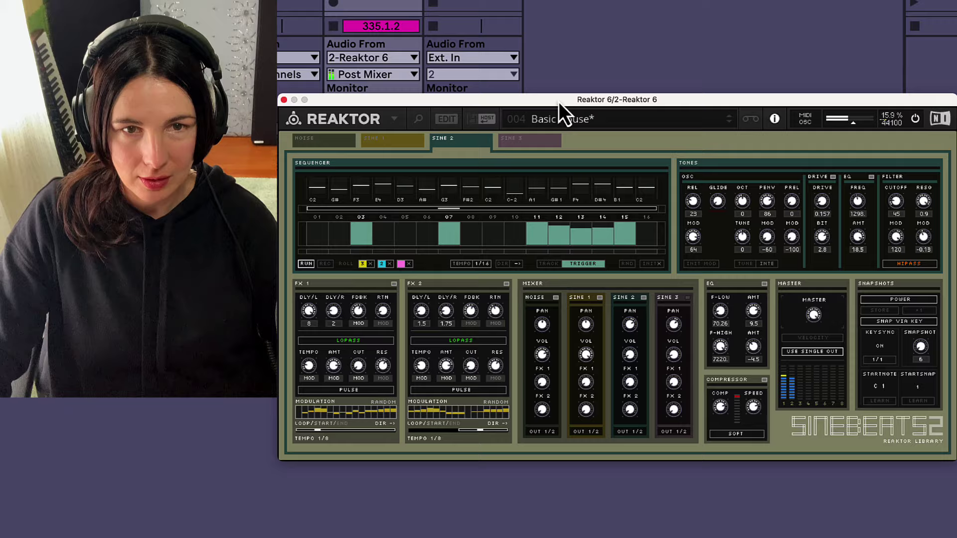
{"action": "left_click_drag", "start_coordinate": [558, 102], "coordinate": [560, 111]}
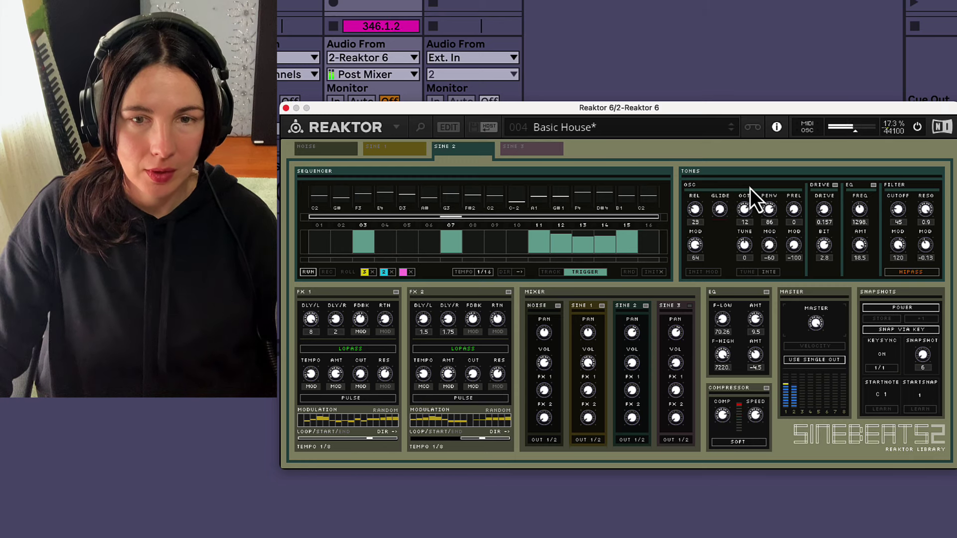
{"action": "left_click_drag", "start_coordinate": [750, 188], "coordinate": [748, 196]}
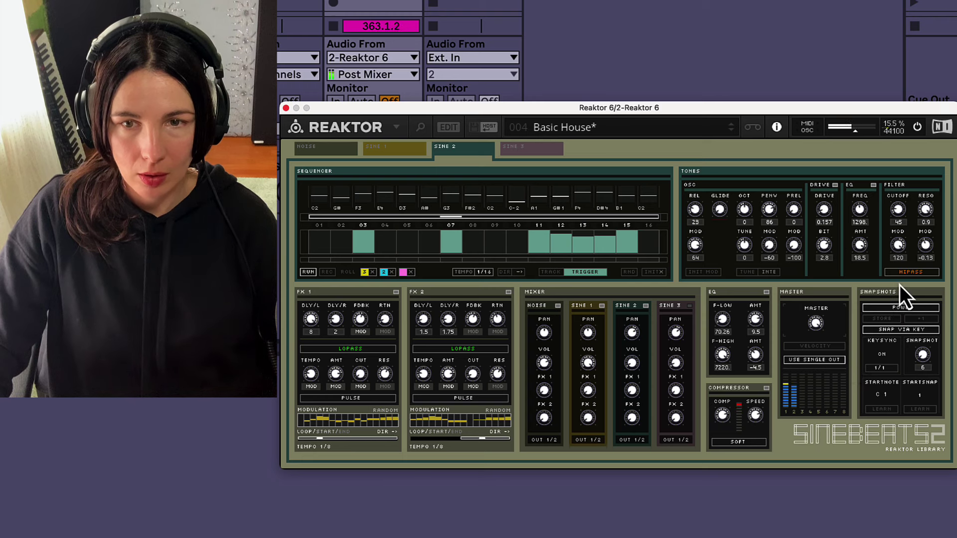
Set Sine 2 cutoff to 76, audition band-pass and low-pass, keep high-pass, show modulation values.
{"action": "left_click_drag", "start_coordinate": [895, 210], "coordinate": [898, 171]}
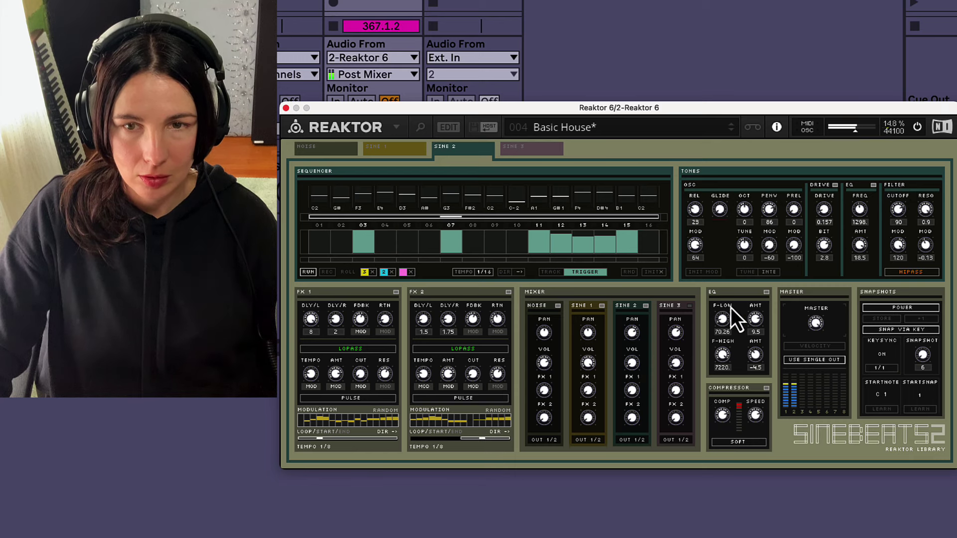
{"action": "left_click_drag", "start_coordinate": [896, 217], "coordinate": [898, 222]}
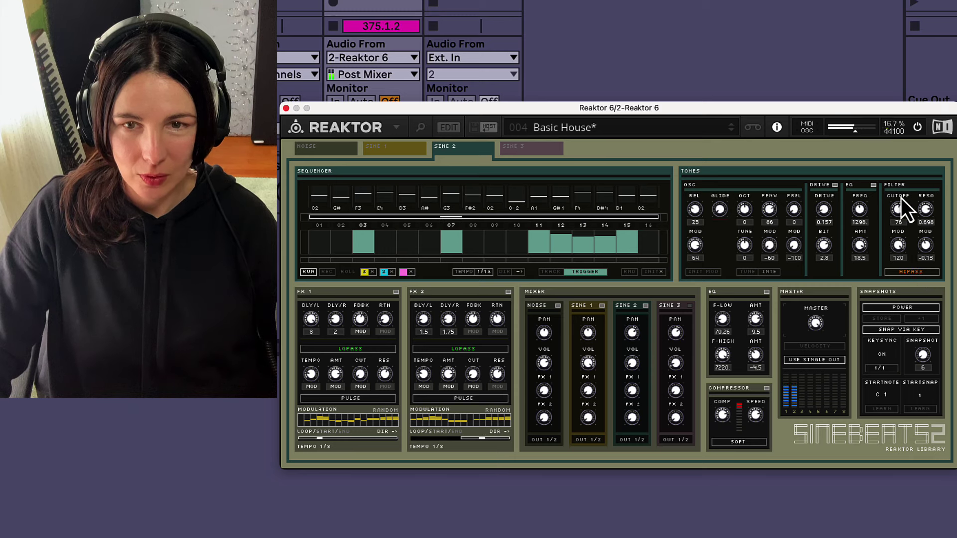
{"action": "left_click", "coordinate": [912, 275]}
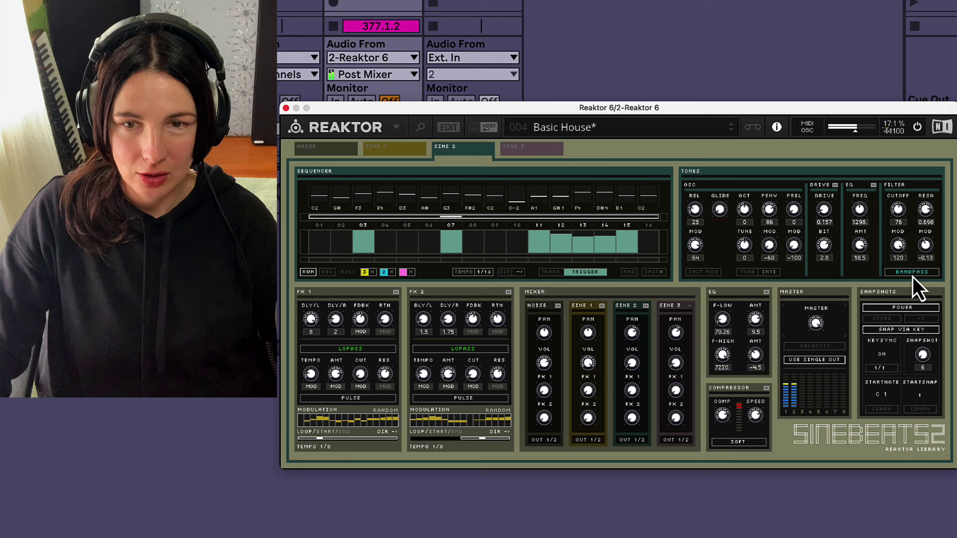
{"action": "left_click", "coordinate": [913, 275]}
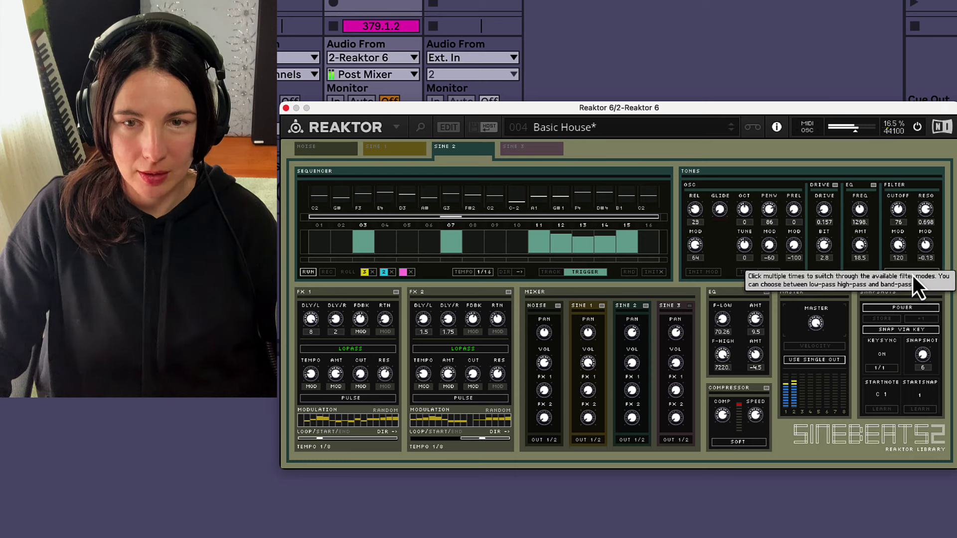
{"action": "left_click", "coordinate": [912, 275]}
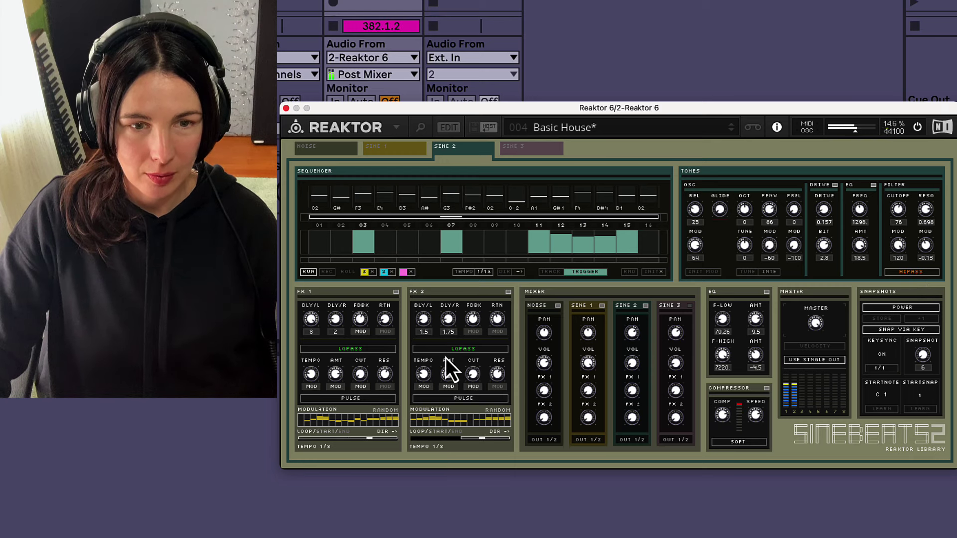
{"action": "left_click", "coordinate": [551, 276]}
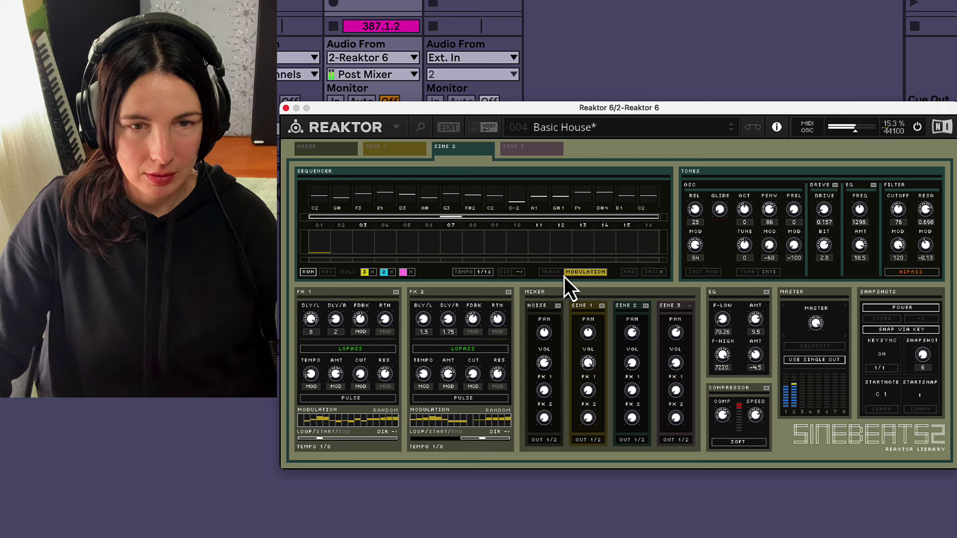
Edit Sine 2 modulation steps 12–15, leaving small values only at steps 01 and 12.
{"action": "left_click", "coordinate": [564, 275]}
{"action": "left_click", "coordinate": [551, 276]}
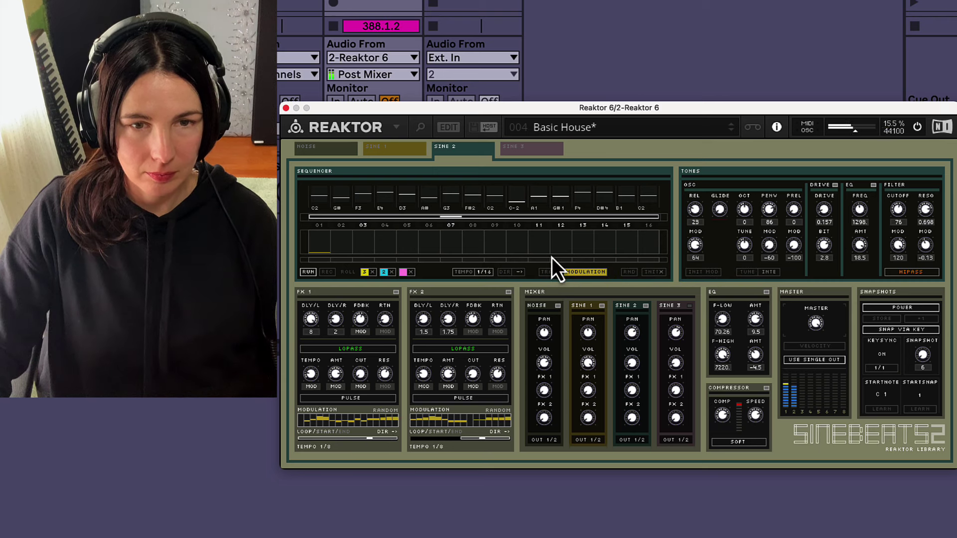
{"action": "left_click", "coordinate": [625, 253]}
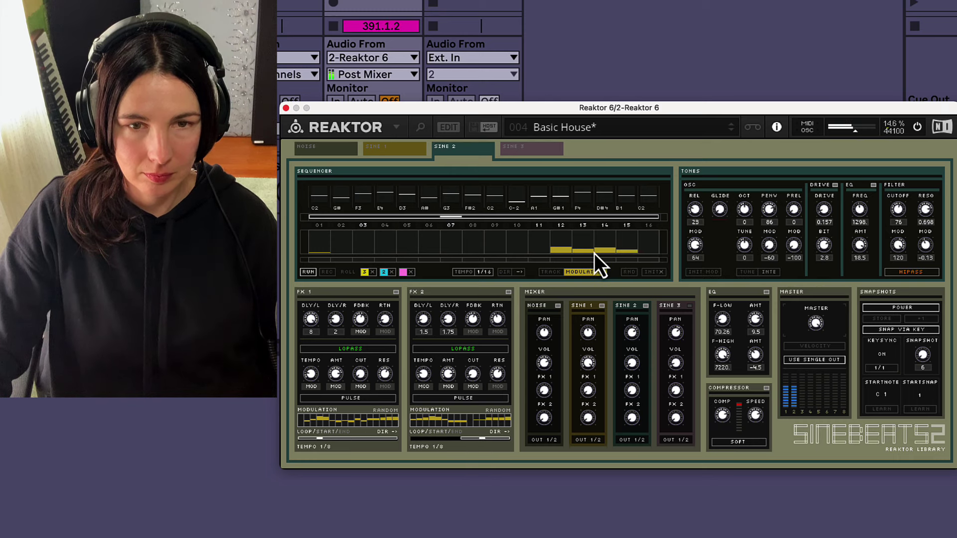
{"action": "left_click_drag", "start_coordinate": [595, 254], "coordinate": [595, 257]}
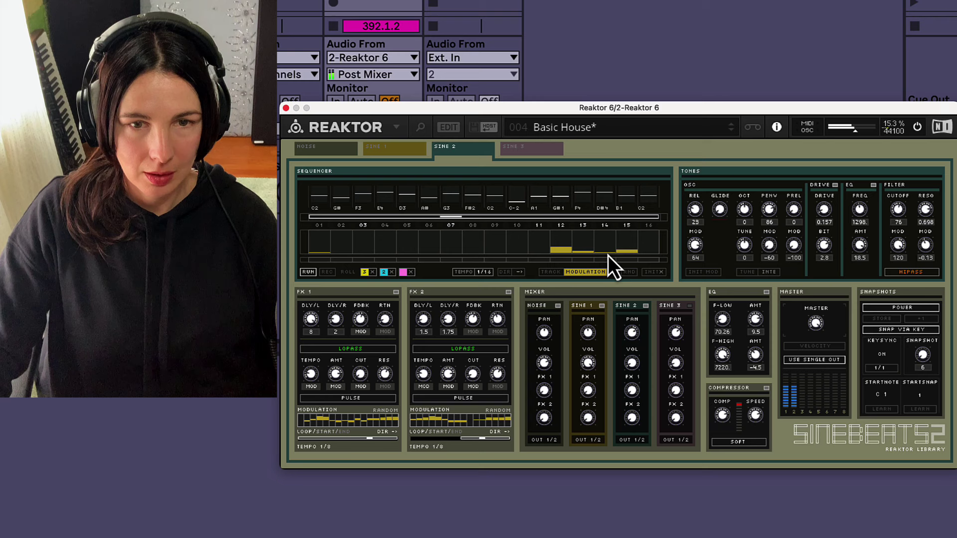
{"action": "left_click", "coordinate": [608, 256]}
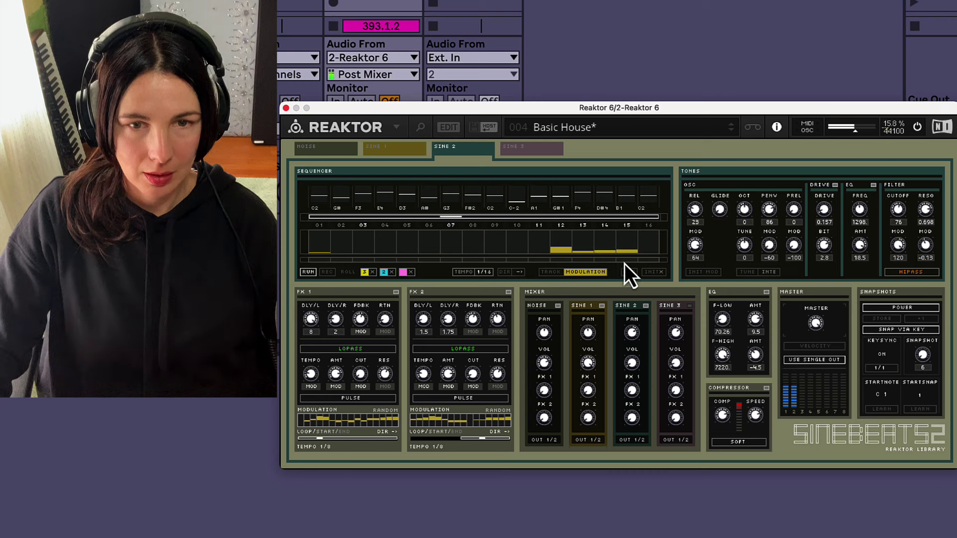
{"action": "left_click", "coordinate": [624, 261]}
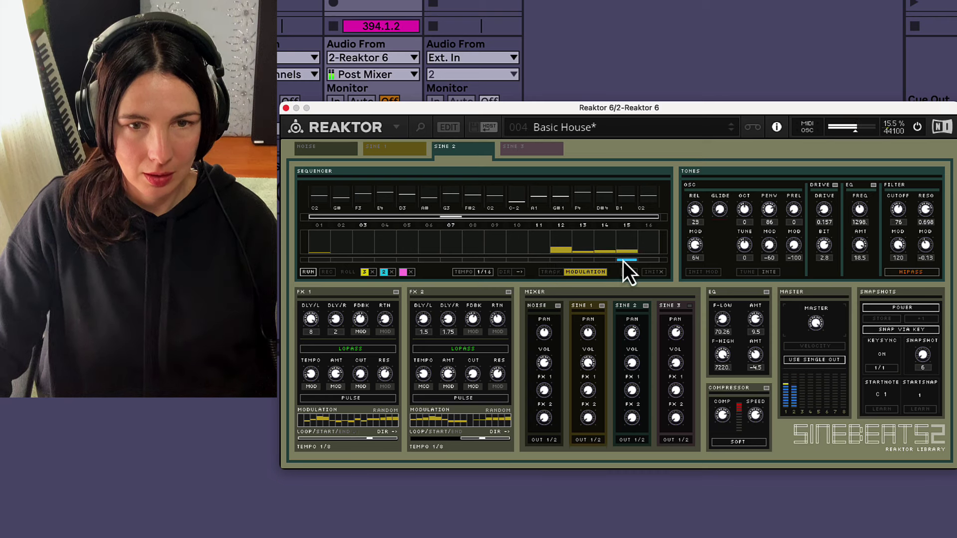
{"action": "left_click", "coordinate": [624, 261]}
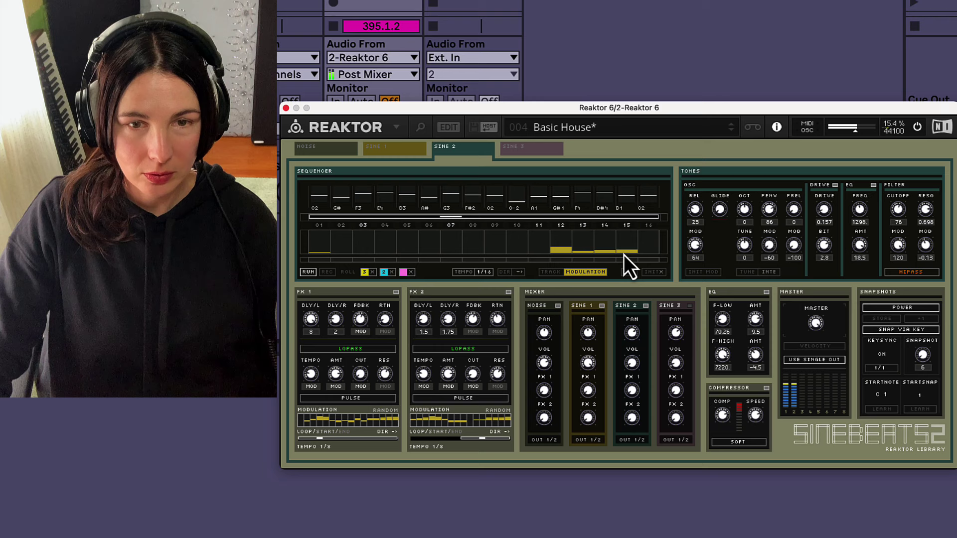
{"action": "left_click_drag", "start_coordinate": [624, 255], "coordinate": [569, 253]}
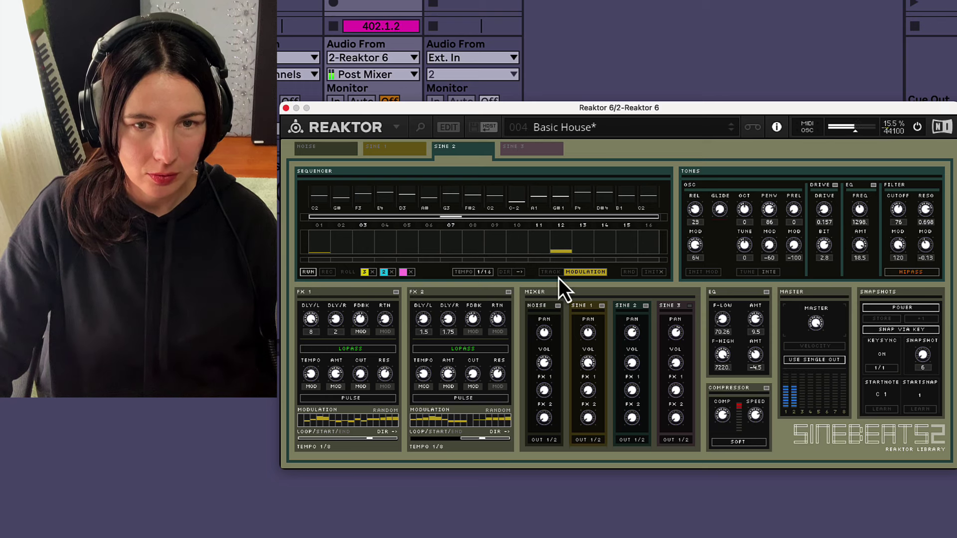
{"action": "left_click", "coordinate": [576, 275]}
{"action": "left_click", "coordinate": [571, 273]}
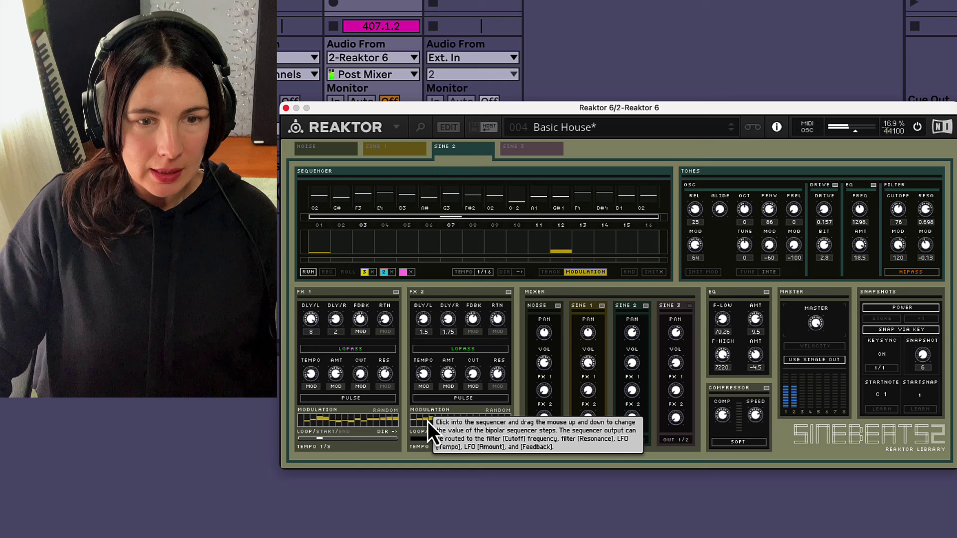
Redraw the FX 2 modulation steps and move FX 1 modulation from tempo, amount and cutoff to resonance.
{"action": "mouse_move", "coordinate": [436, 417]}
{"action": "left_mouse_down"}
{"action": "mouse_move", "coordinate": [502, 418]}
{"action": "mouse_move", "coordinate": [407, 437]}
{"action": "left_mouse_up"}
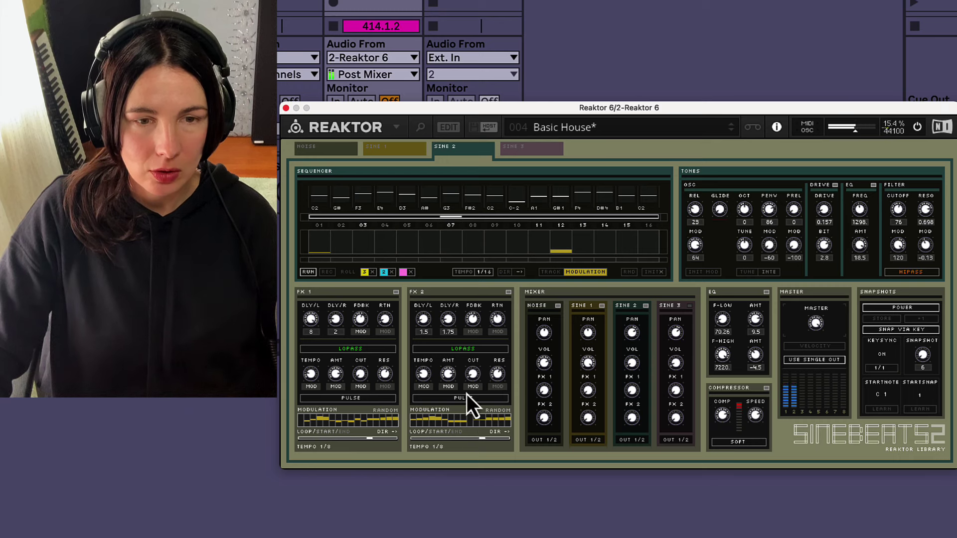
{"action": "left_click_drag", "start_coordinate": [432, 419], "coordinate": [448, 417]}
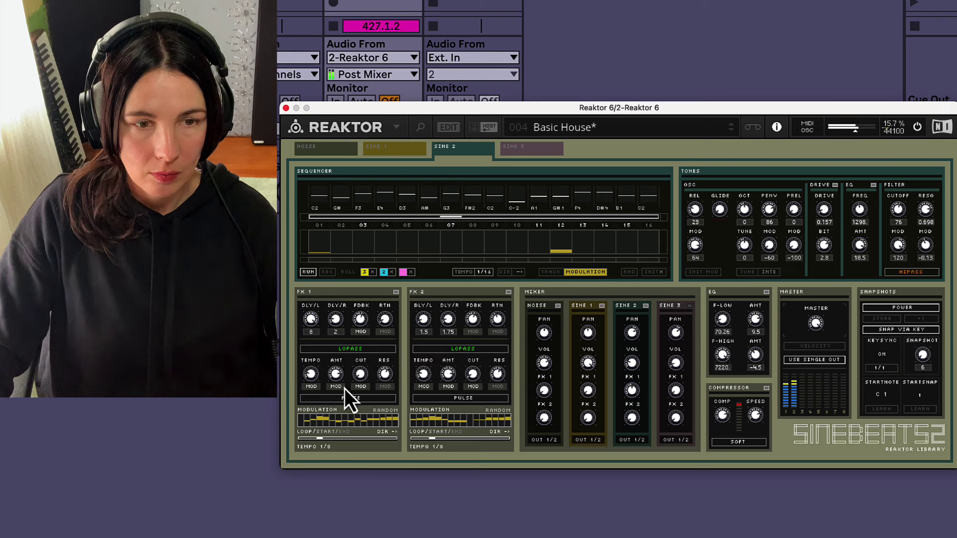
{"action": "left_click", "coordinate": [318, 388]}
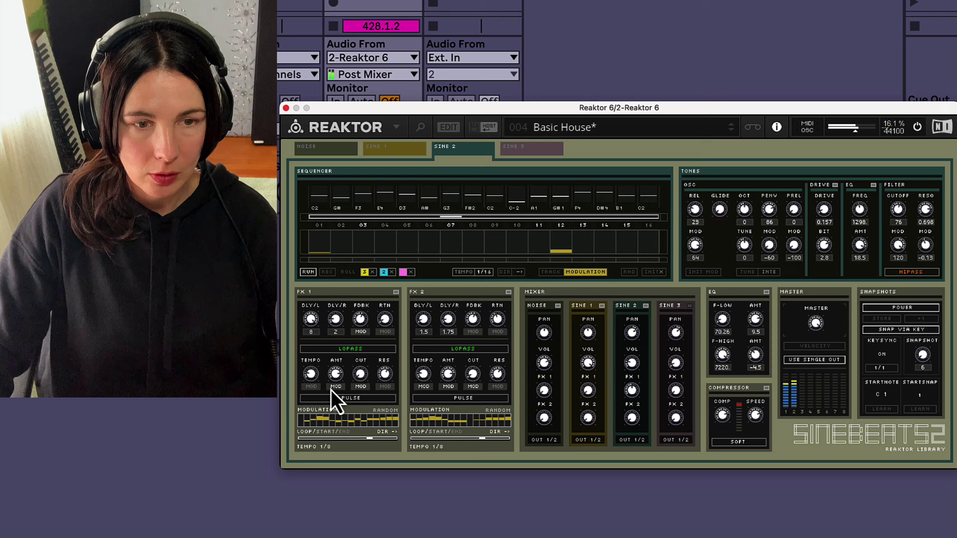
{"action": "left_click", "coordinate": [333, 388]}
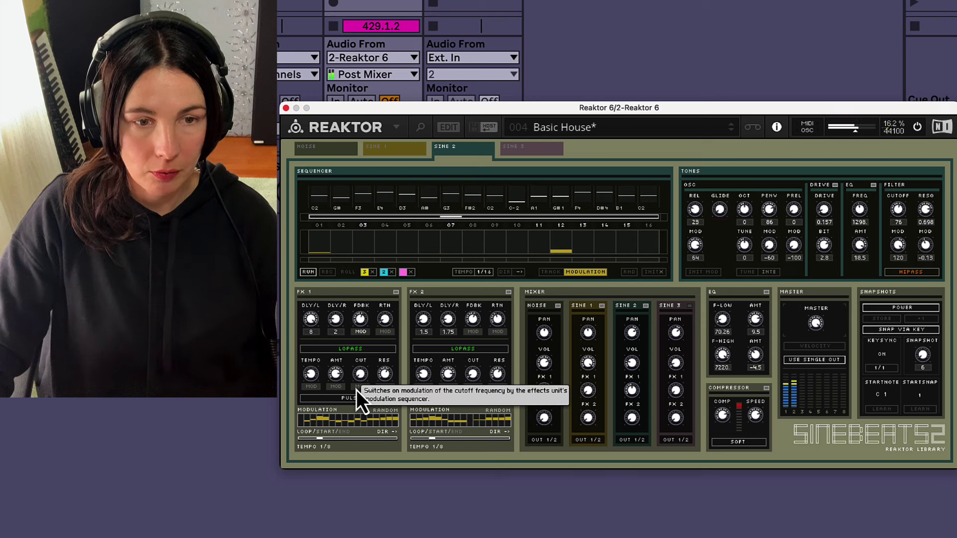
{"action": "left_click", "coordinate": [357, 388]}
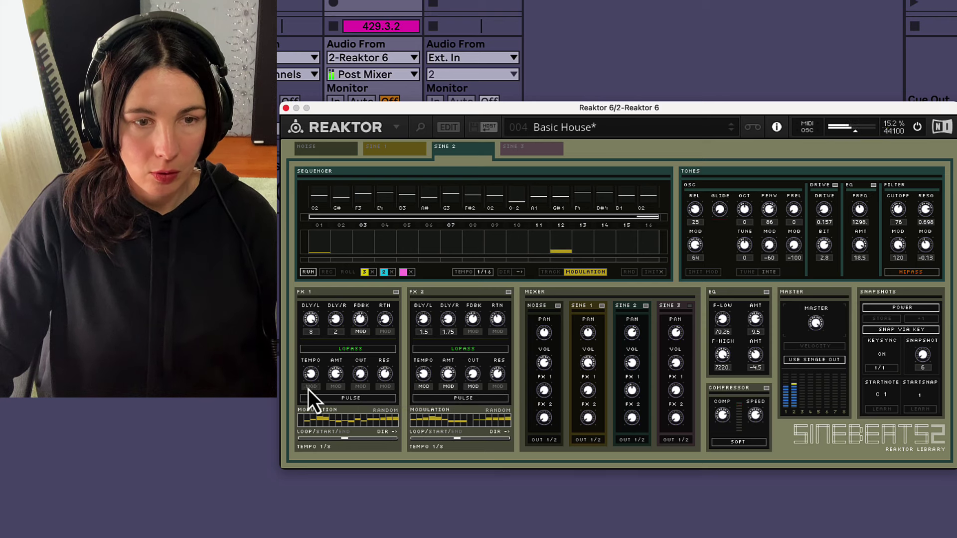
{"action": "left_click", "coordinate": [386, 388]}
{"action": "left_click", "coordinate": [362, 386]}
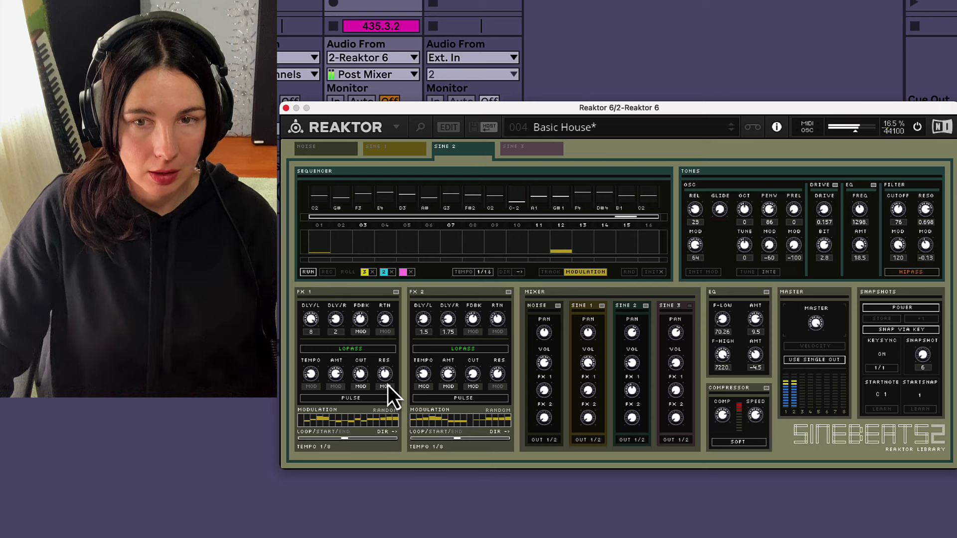
{"action": "left_click", "coordinate": [384, 387]}
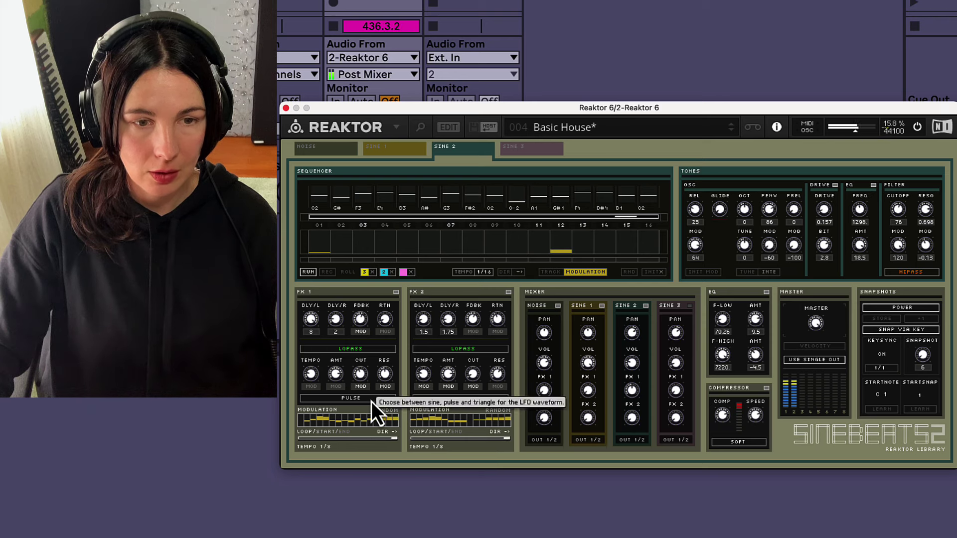
Try the triangle LFO waveform, keep pulse, and lower filter resonance to 0.529.
{"action": "left_click", "coordinate": [372, 401]}
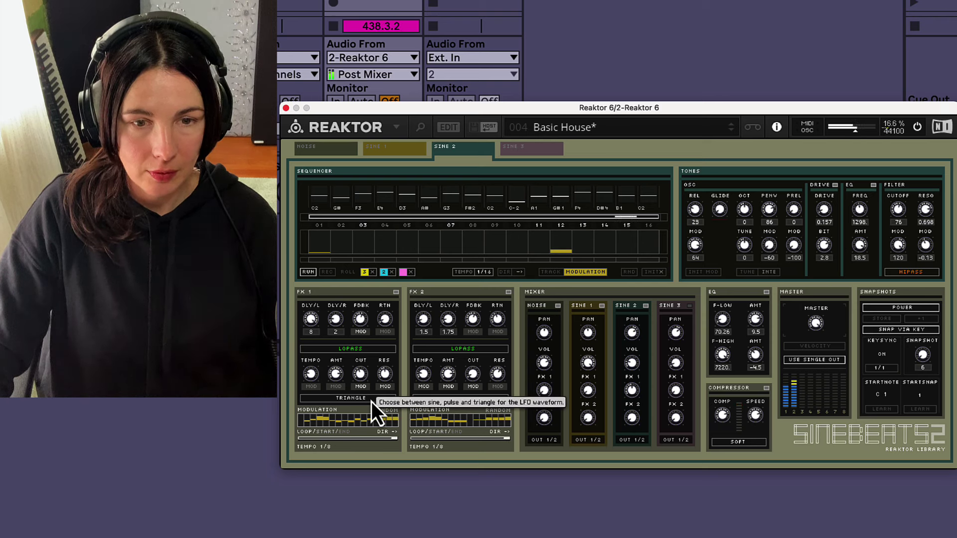
{"action": "left_click", "coordinate": [372, 401]}
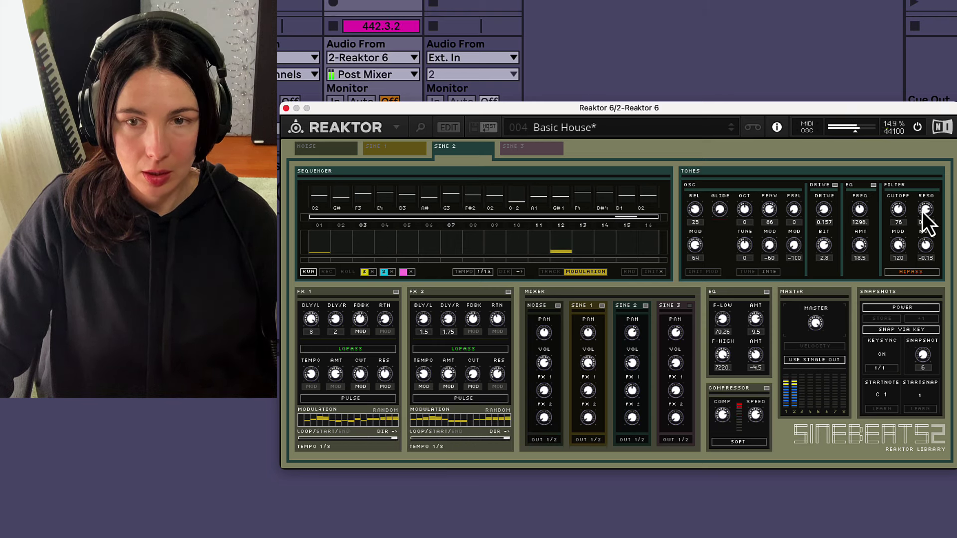
{"action": "left_click_drag", "start_coordinate": [932, 243], "coordinate": [926, 229]}
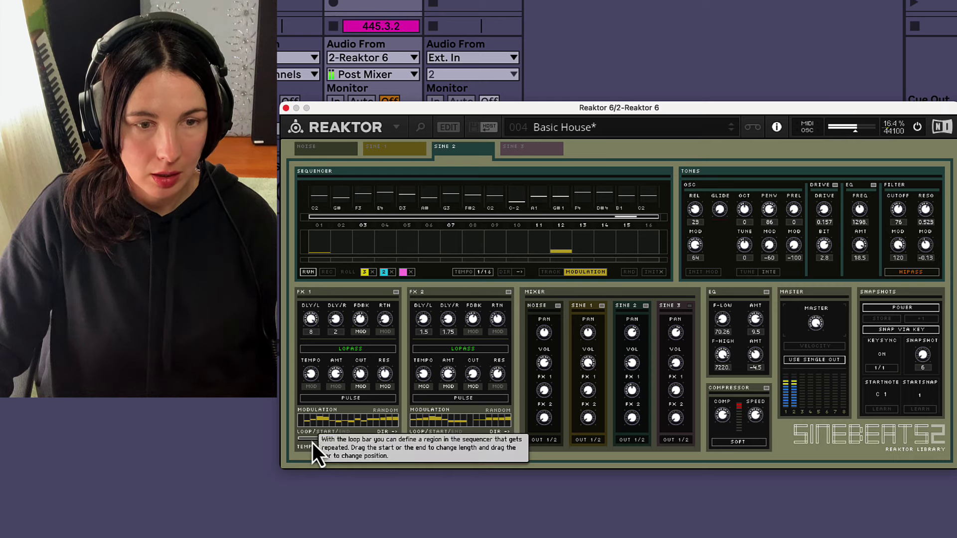
Draw a rising ramp into the FX 1 modulation steps, then randomize it repeatedly.
{"action": "left_click_drag", "start_coordinate": [319, 424], "coordinate": [399, 418]}
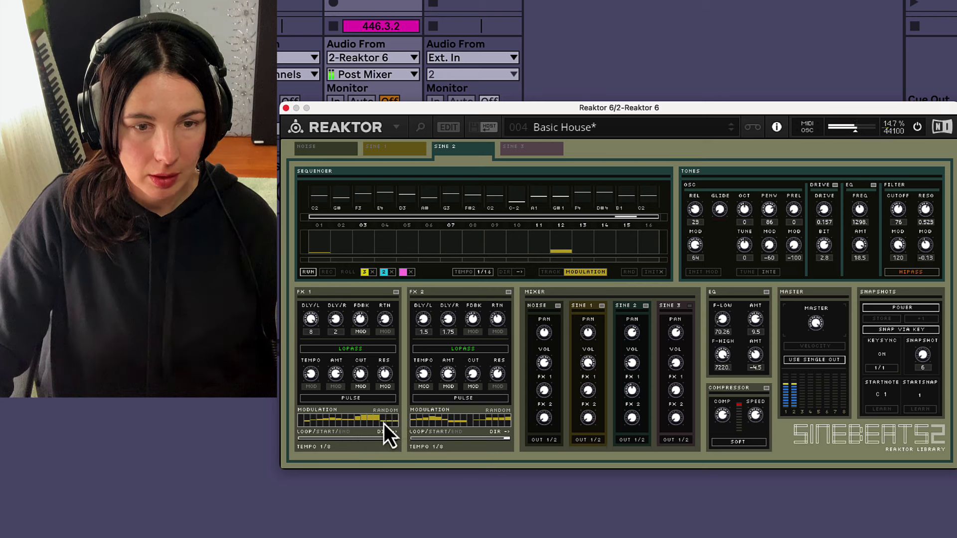
{"action": "left_click", "coordinate": [395, 412]}
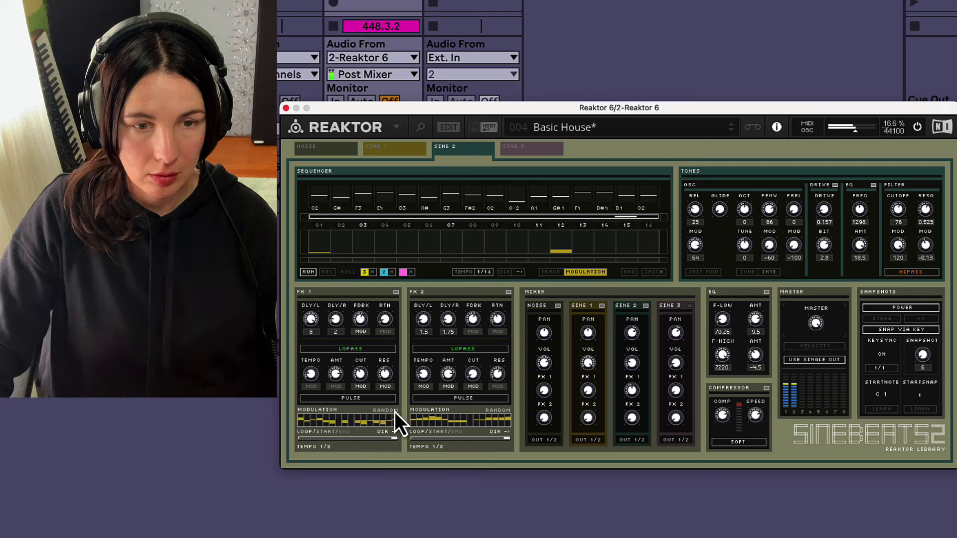
{"action": "left_click", "coordinate": [395, 412]}
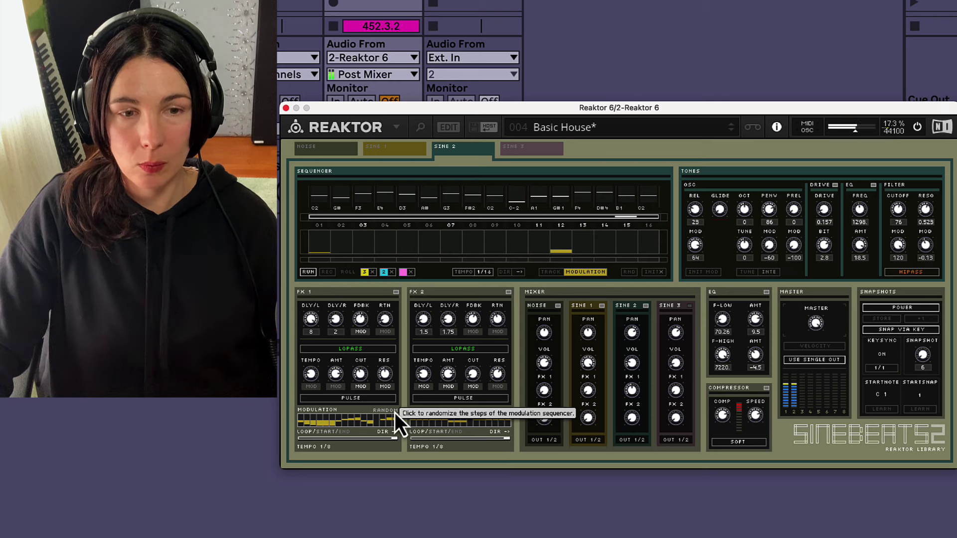
{"action": "left_click", "coordinate": [395, 412]}
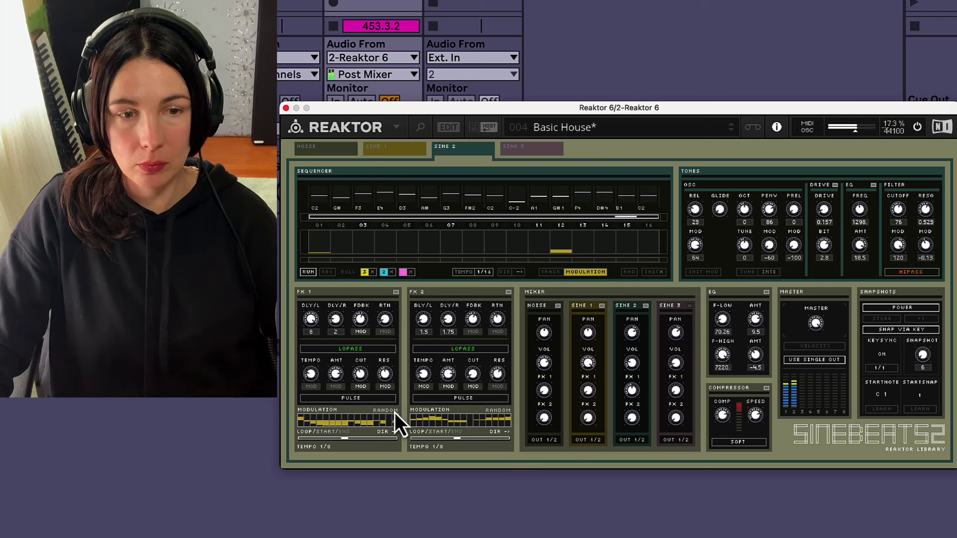
{"action": "left_click", "coordinate": [395, 412]}
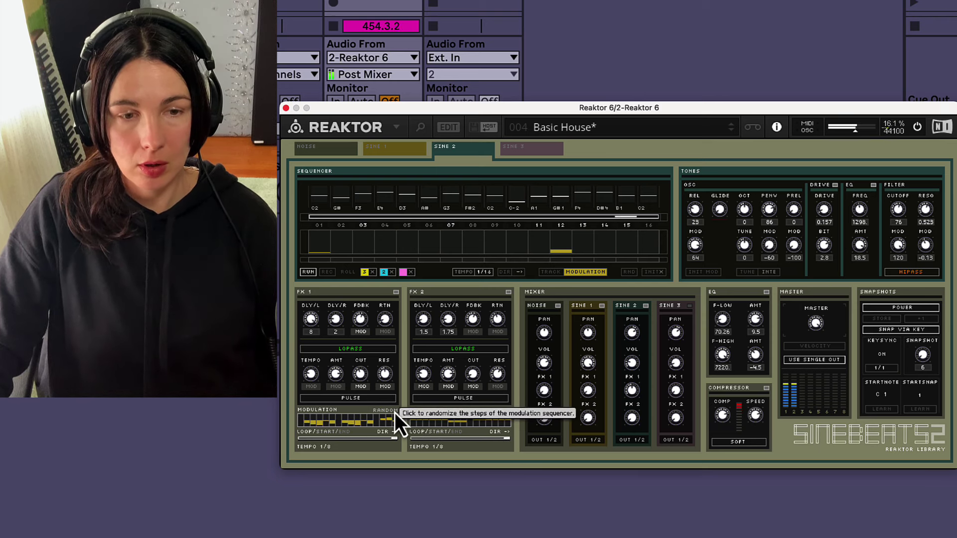
{"action": "left_click", "coordinate": [392, 413]}
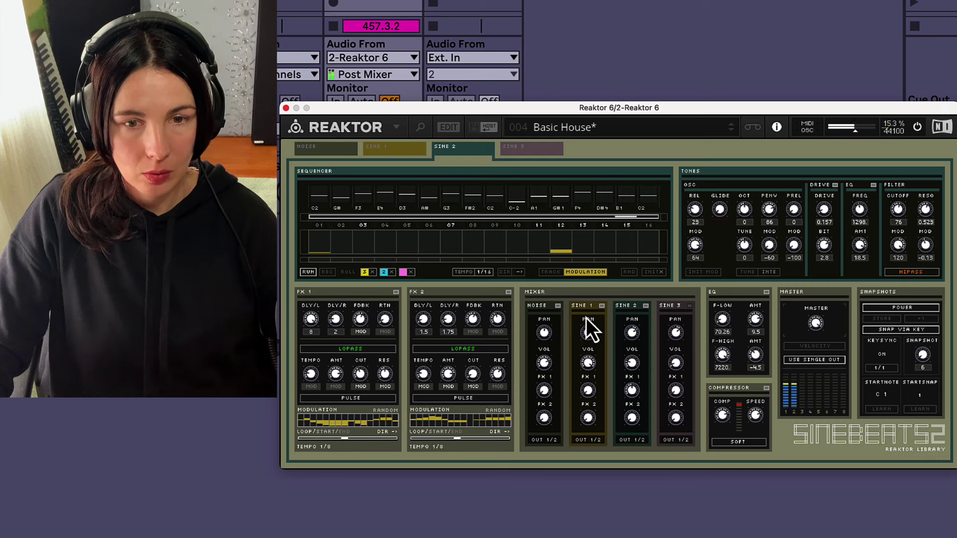
Switch off the Sine 2 mixer channel and open the preset dropdown.
{"action": "left_click", "coordinate": [643, 306]}
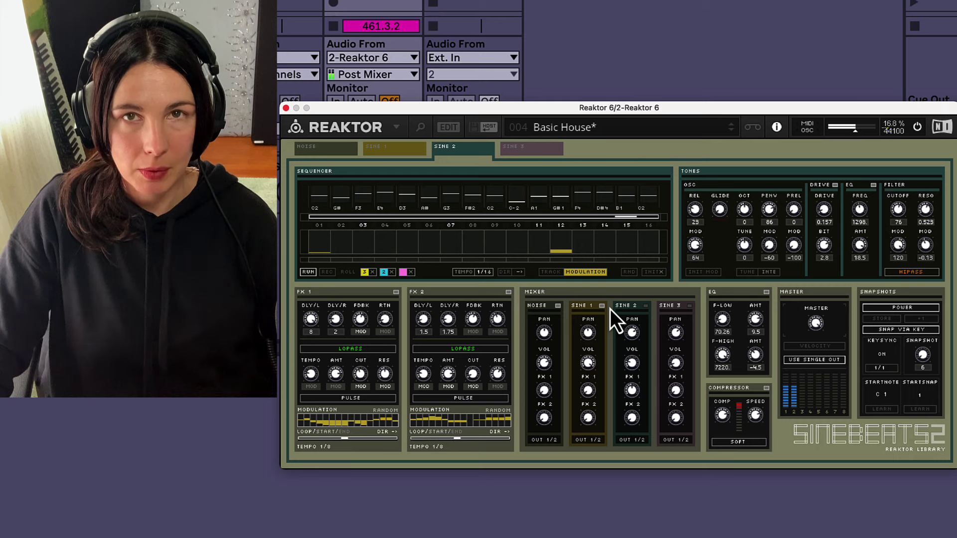
{"action": "left_click", "coordinate": [611, 129]}
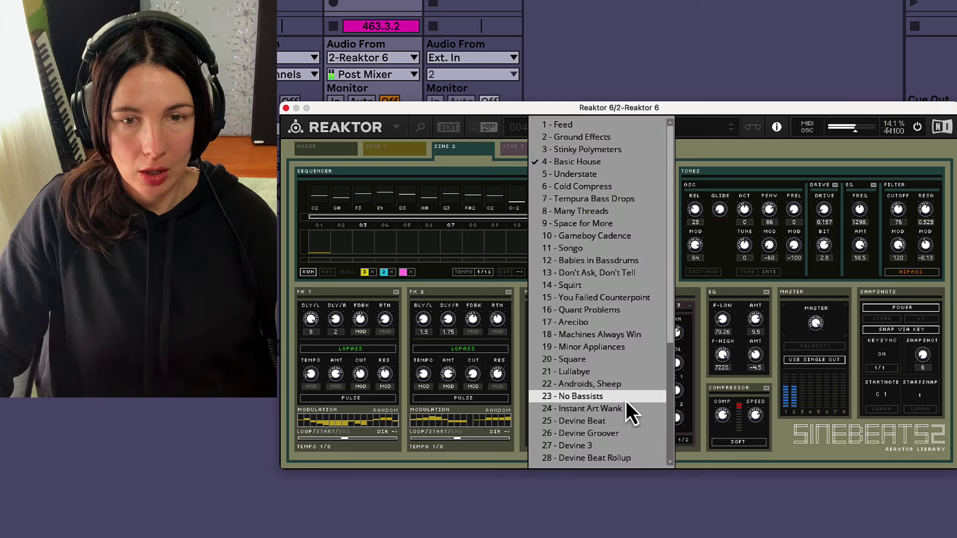
Load preset '26 - Devine Groover' and switch off its Sine 2, Sine 3 and Sine 1 channels.
{"action": "scroll", "coordinate": [626, 401], "scroll_direction": "down", "scroll_amount": 3}
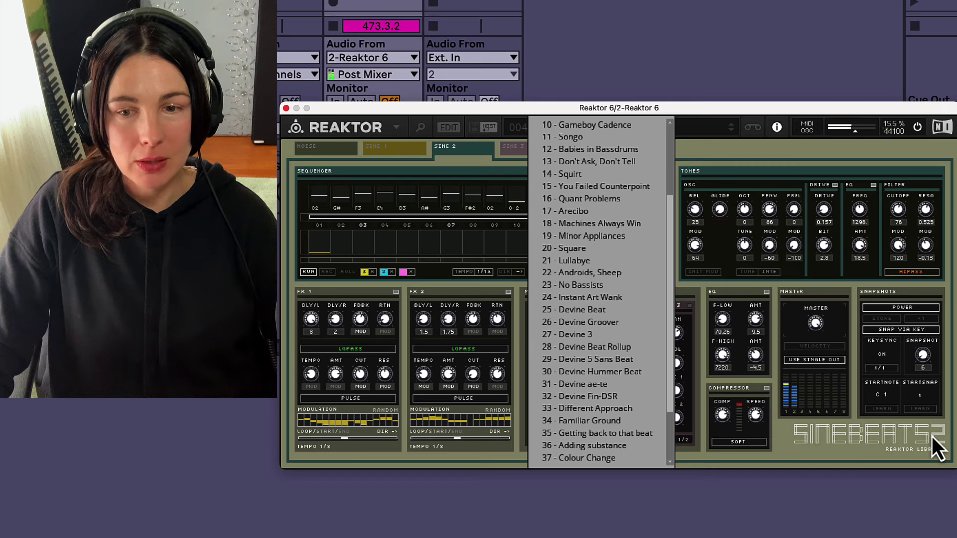
{"action": "left_click", "coordinate": [574, 325]}
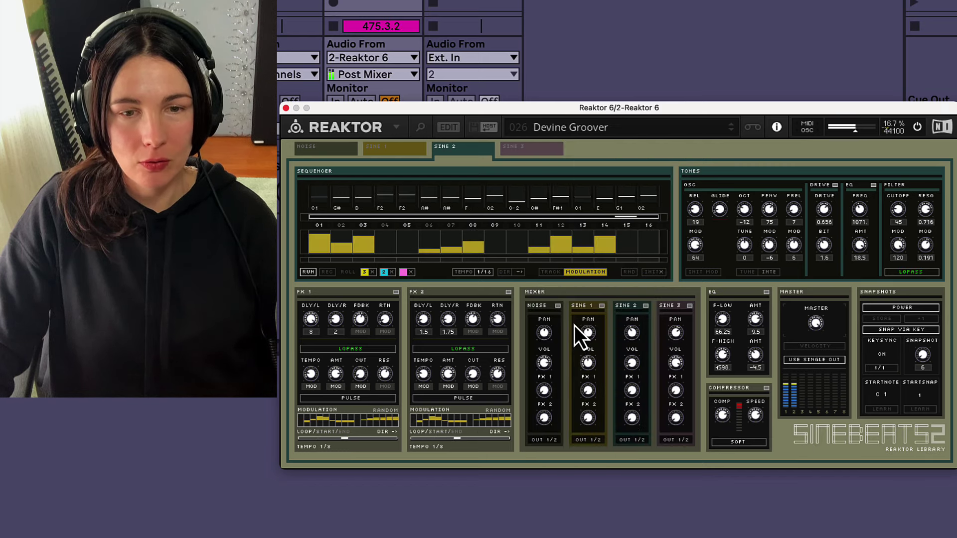
{"action": "left_click", "coordinate": [645, 306]}
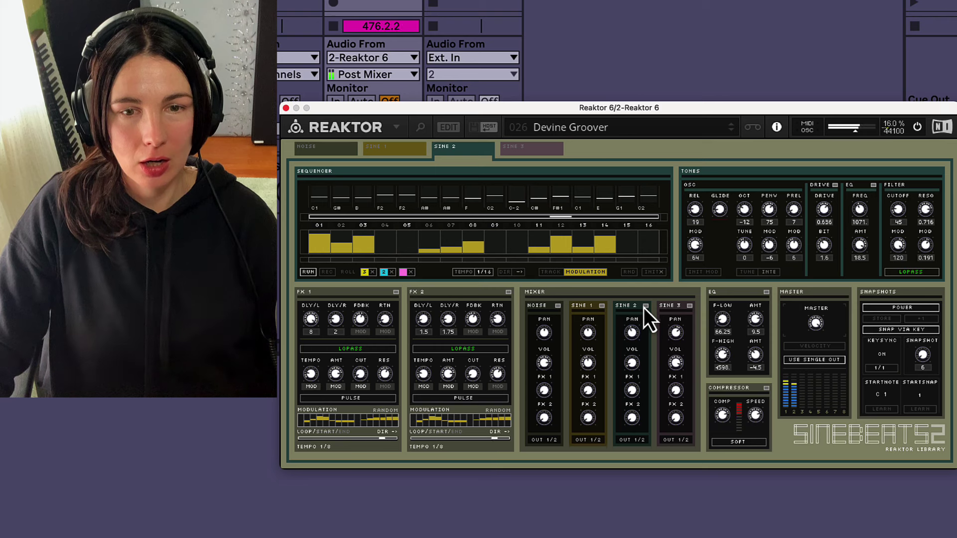
{"action": "left_click", "coordinate": [690, 307]}
{"action": "left_click", "coordinate": [604, 307]}
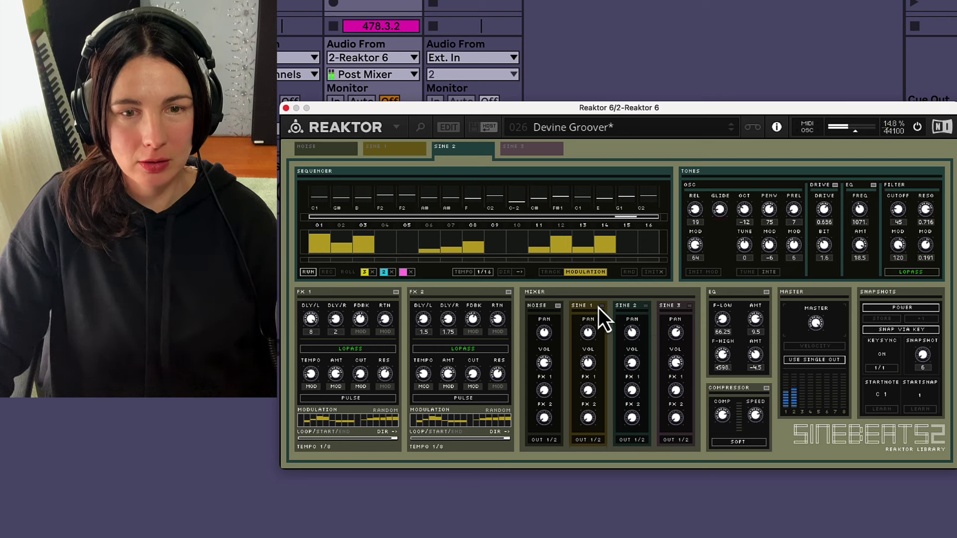
Load 25 - Devine Beat and toggle its Sine 1, Sine 2 and Noise mixer channels.
{"action": "left_click", "coordinate": [614, 128]}
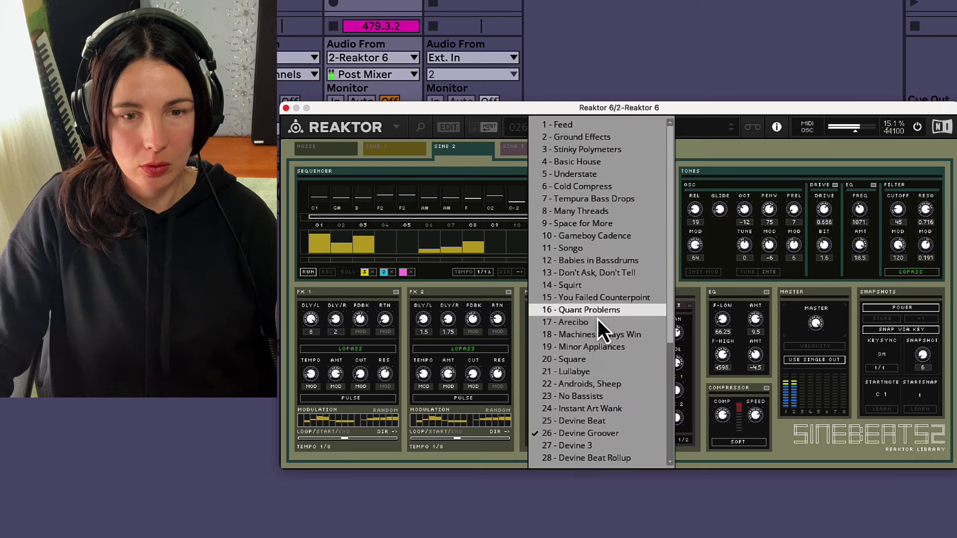
{"action": "left_click", "coordinate": [612, 423]}
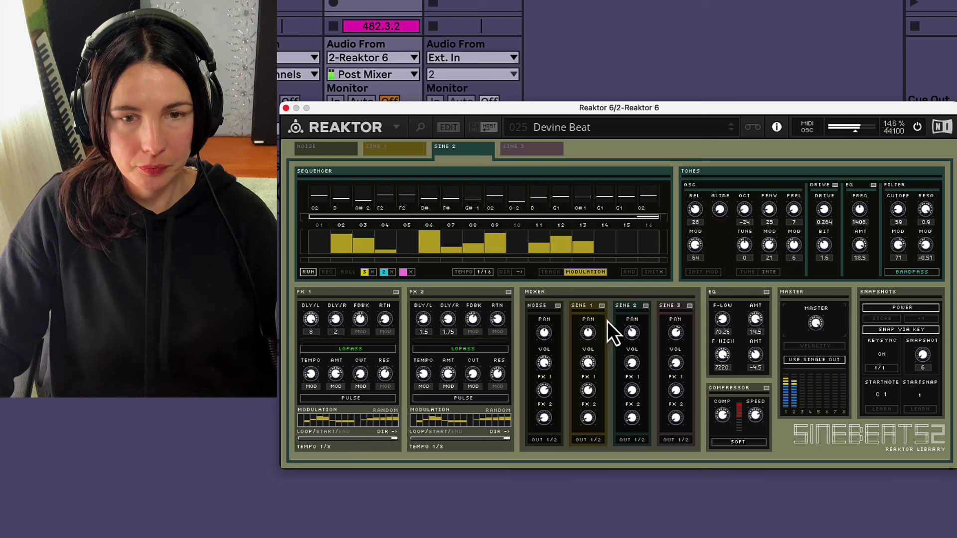
{"action": "left_click", "coordinate": [600, 308]}
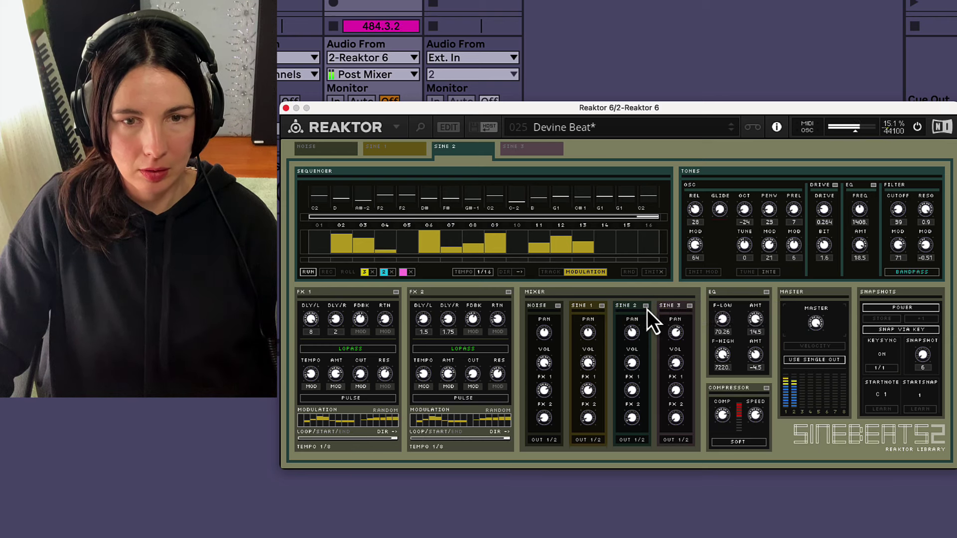
{"action": "left_click", "coordinate": [647, 310]}
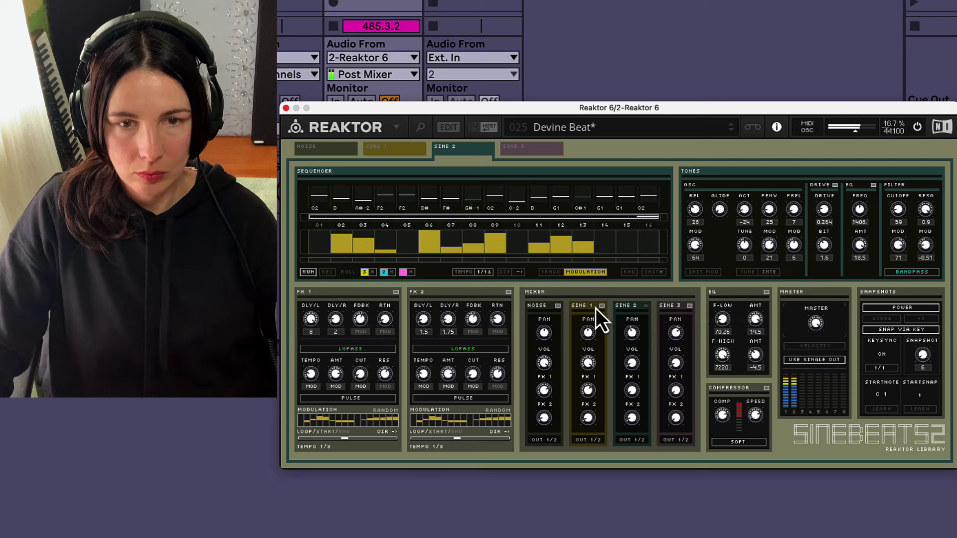
{"action": "left_click", "coordinate": [561, 308]}
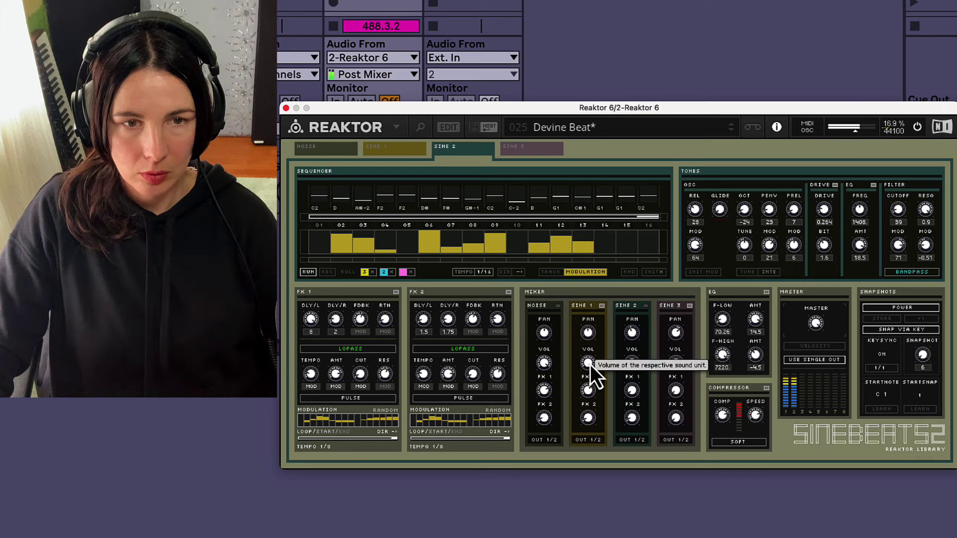
On Sine 1's sequencer, draw then clear velocities on steps 02–07 and add a roll on step 08.
{"action": "left_click", "coordinate": [407, 154]}
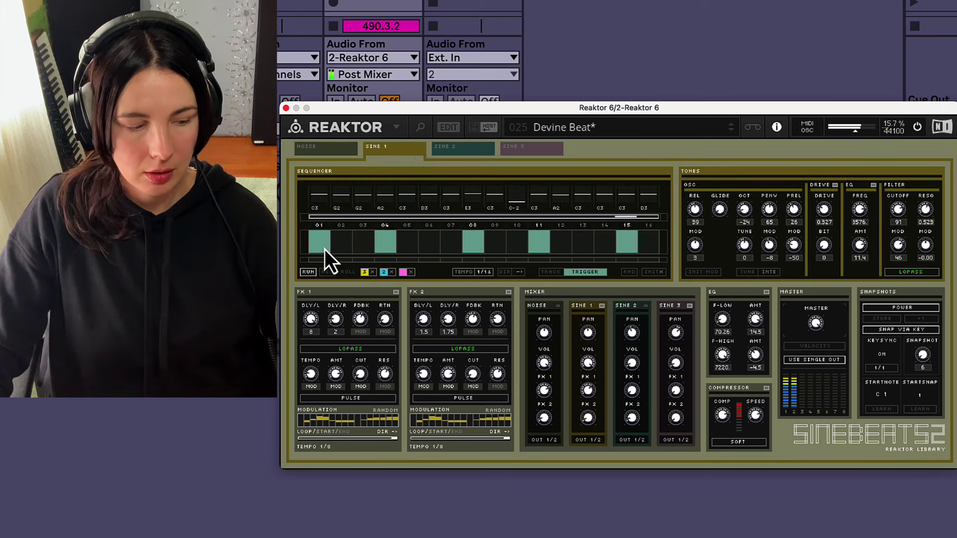
{"action": "mouse_move", "coordinate": [324, 248]}
{"action": "left_mouse_down"}
{"action": "mouse_move", "coordinate": [443, 251]}
{"action": "mouse_move", "coordinate": [362, 253]}
{"action": "left_mouse_up"}
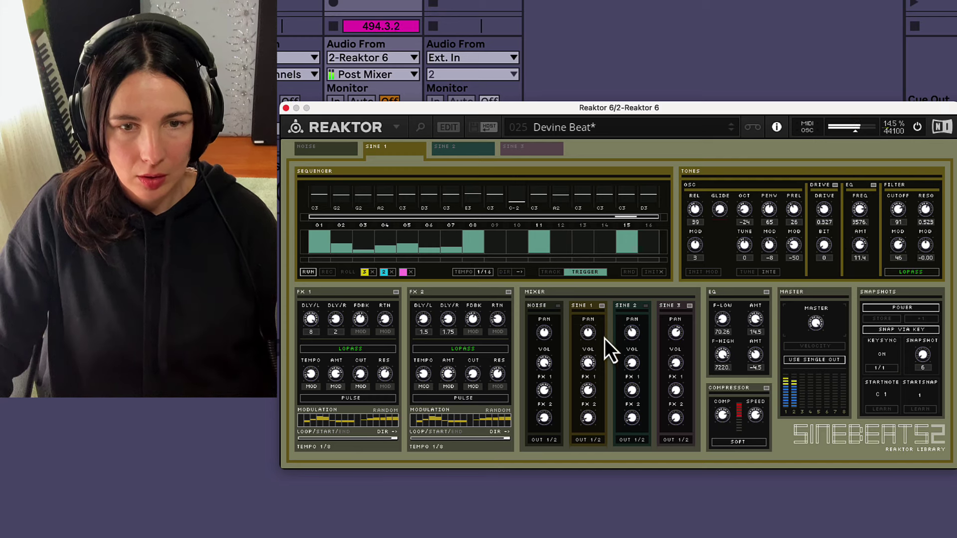
{"action": "mouse_move", "coordinate": [336, 241]}
{"action": "left_mouse_down"}
{"action": "mouse_move", "coordinate": [378, 267]}
{"action": "mouse_move", "coordinate": [451, 267]}
{"action": "left_mouse_up"}
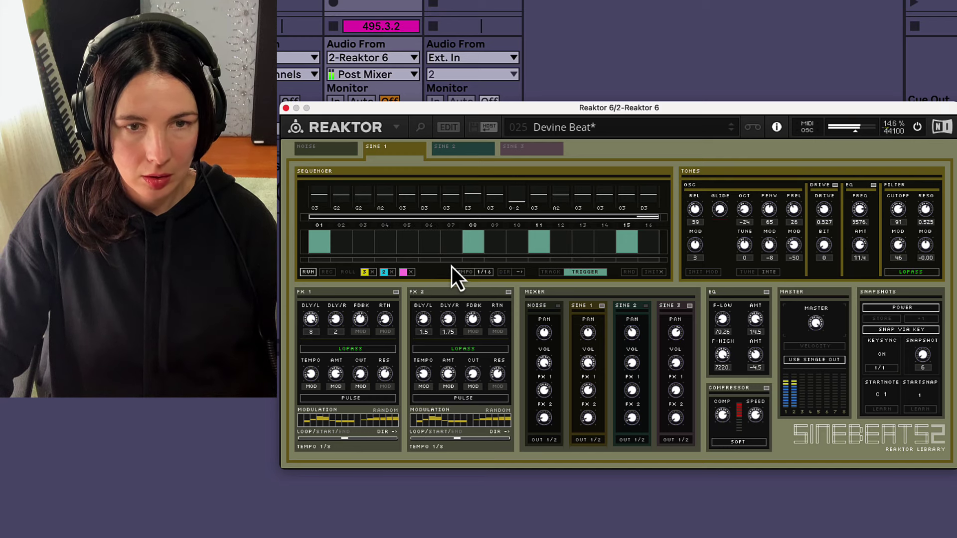
{"action": "left_click", "coordinate": [478, 259]}
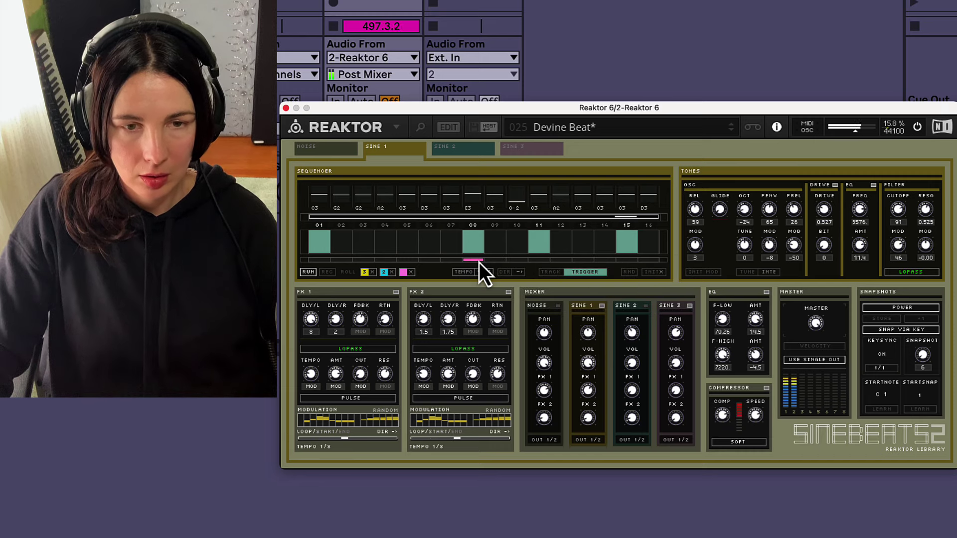
Draw descending modulation values across Sine 1's steps 06–10.
{"action": "left_click", "coordinate": [551, 273]}
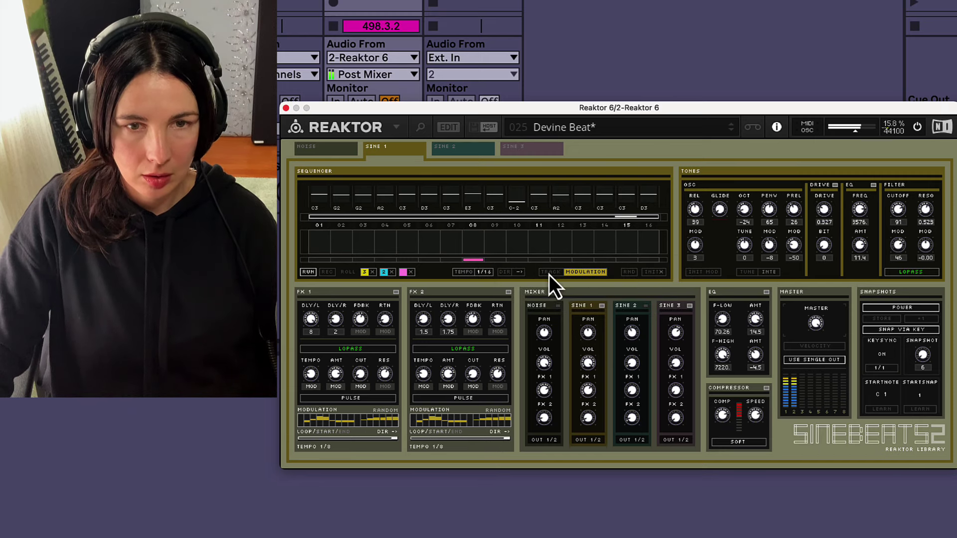
{"action": "left_click_drag", "start_coordinate": [421, 245], "coordinate": [532, 253]}
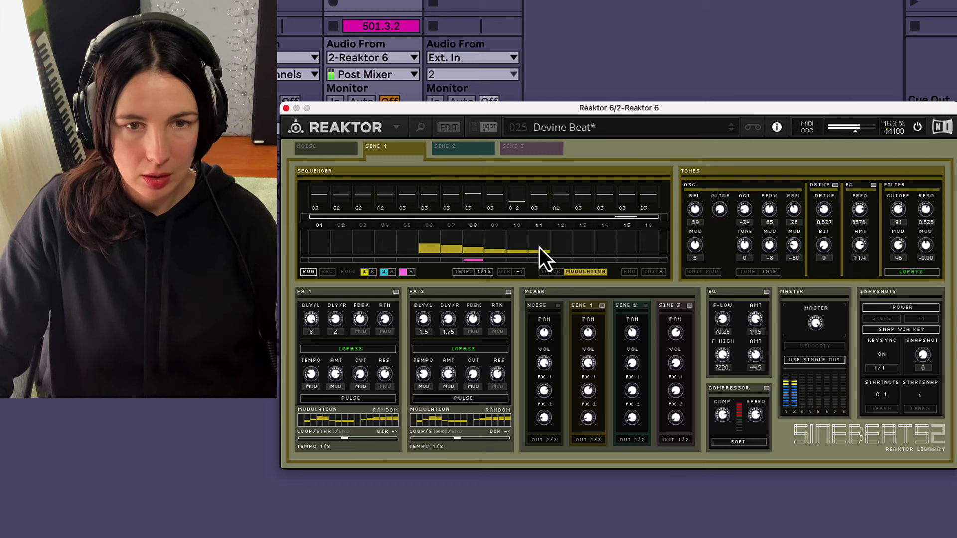
{"action": "left_click", "coordinate": [555, 275]}
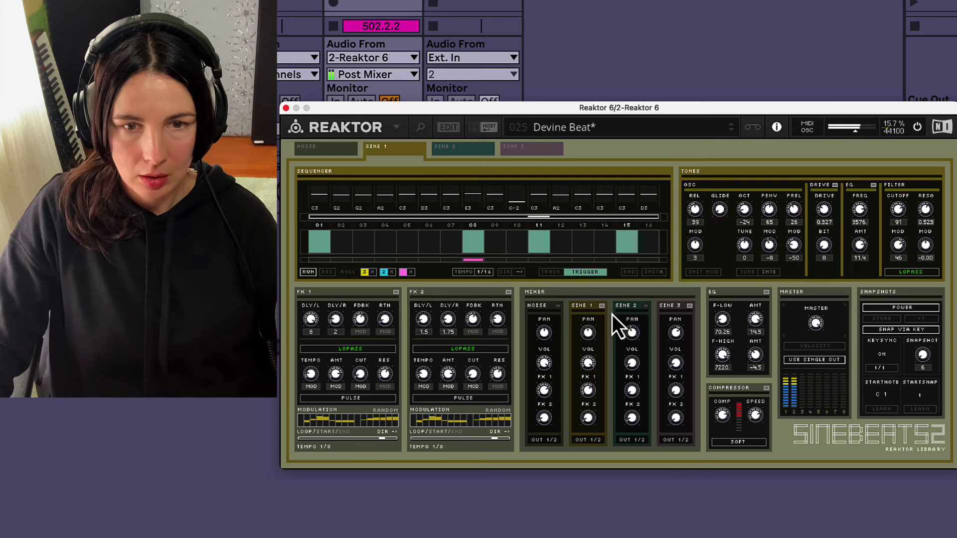
Lower Sine 1's filter cutoff, mute and unmute Sine 2, then toggle Sine 3 and Sine 1.
{"action": "left_click", "coordinate": [645, 306]}
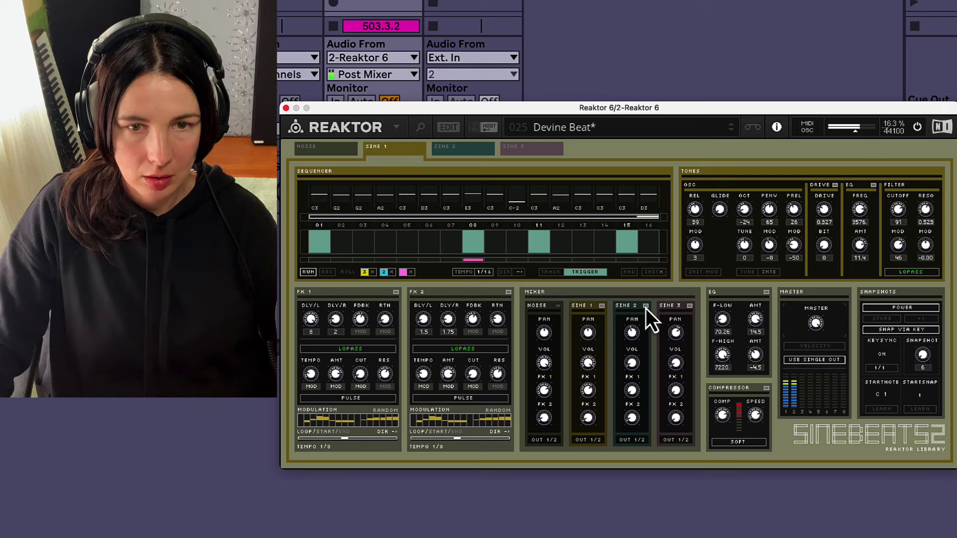
{"action": "left_click_drag", "start_coordinate": [894, 220], "coordinate": [900, 235]}
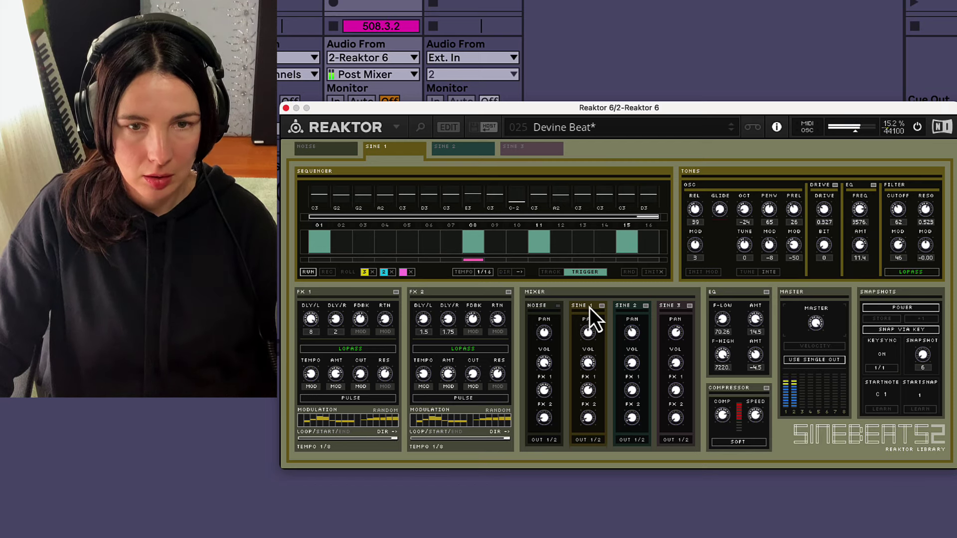
{"action": "left_click", "coordinate": [645, 306]}
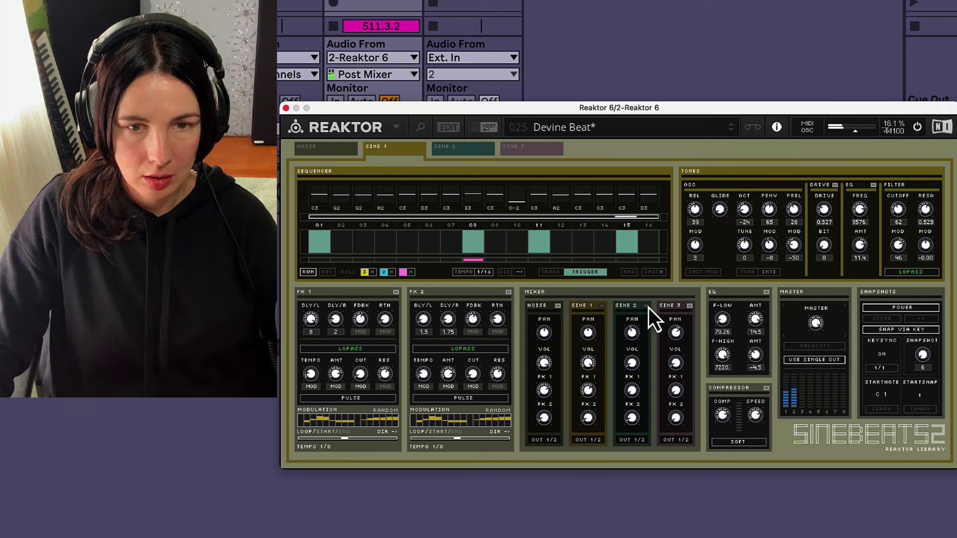
{"action": "left_click", "coordinate": [688, 307]}
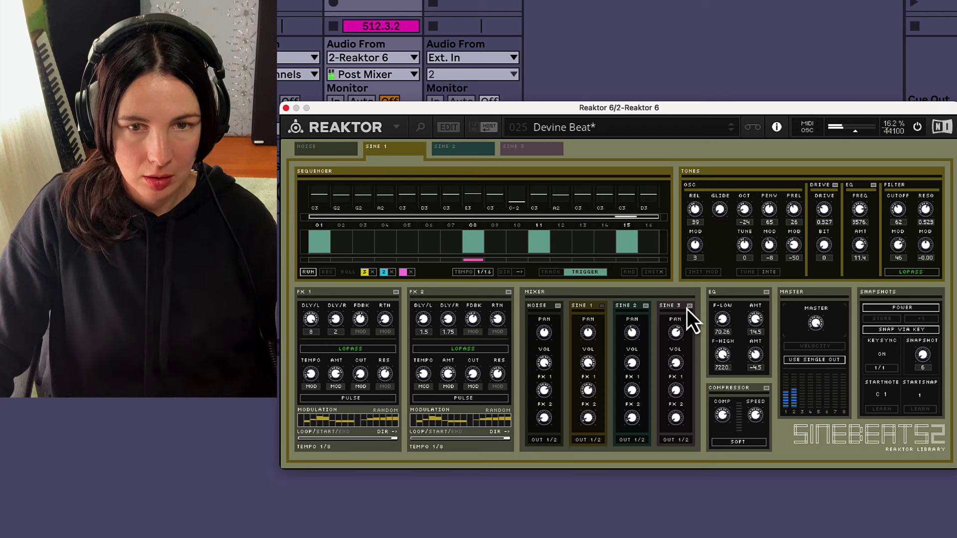
{"action": "left_click", "coordinate": [602, 306]}
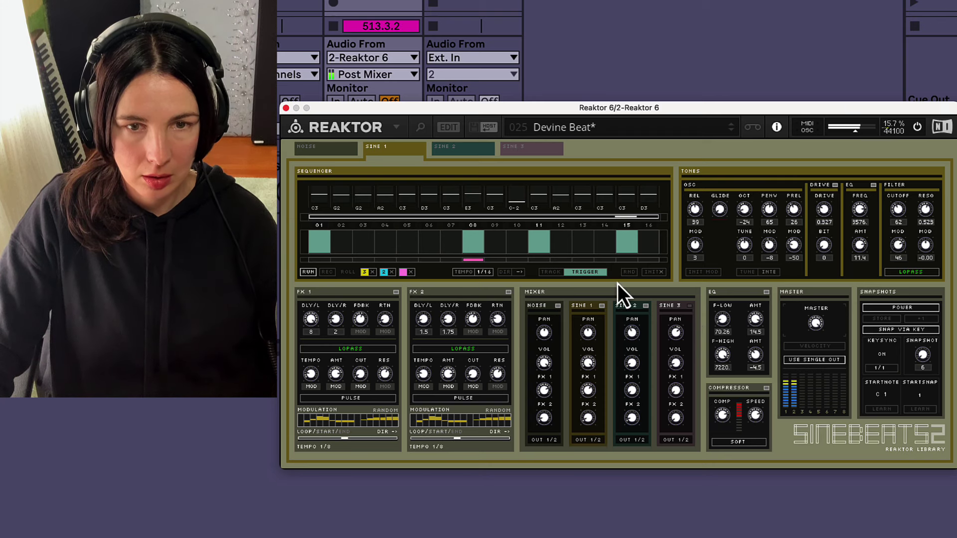
Pick 12 - Babies in Bassdrums from the snapshot list, then mute Sine 1 and Sine 2.
{"action": "left_click", "coordinate": [637, 131]}
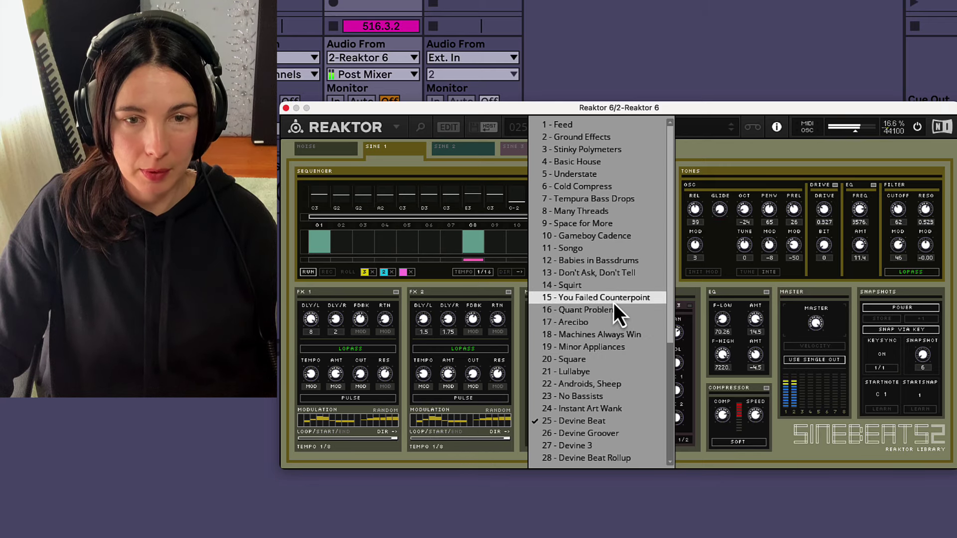
{"action": "left_click", "coordinate": [616, 264]}
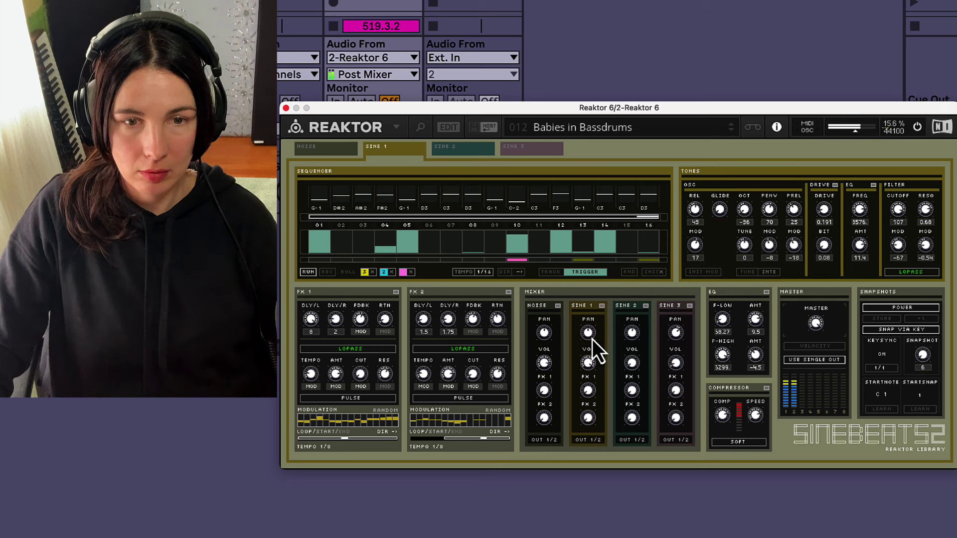
{"action": "left_click", "coordinate": [602, 306]}
{"action": "left_click", "coordinate": [645, 306]}
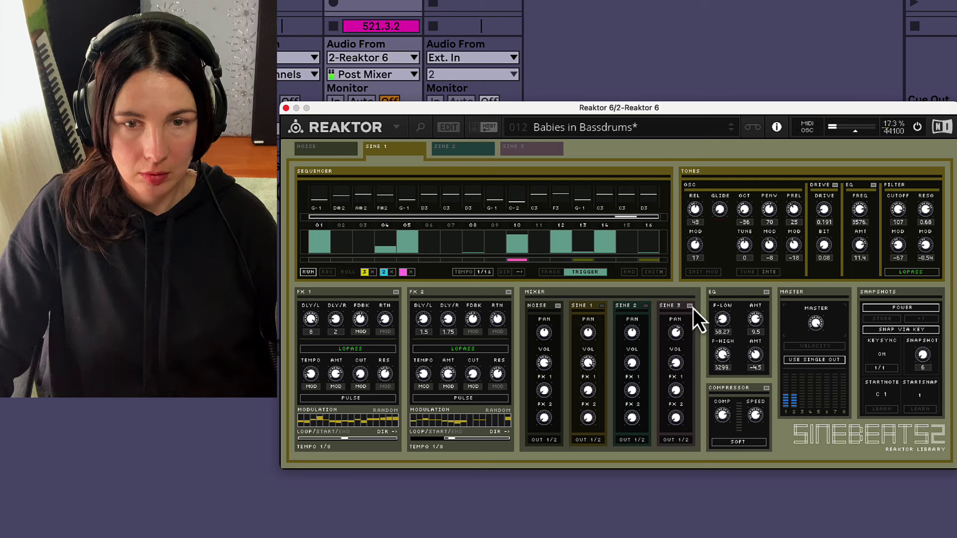
Load 21 - Lullabye, mute Noise, Sine 1 and Sine 2, and toggle Sine 3.
{"action": "left_click", "coordinate": [670, 127]}
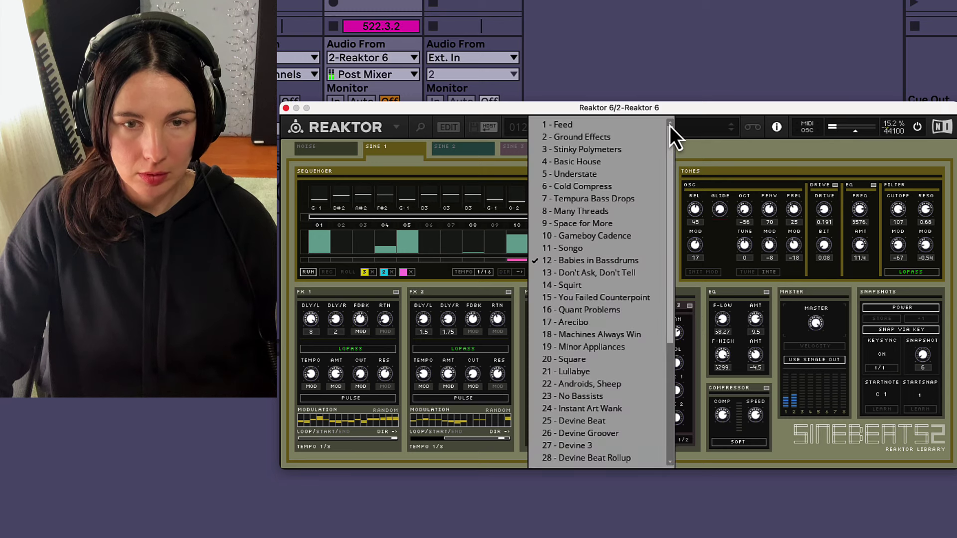
{"action": "left_click", "coordinate": [602, 374]}
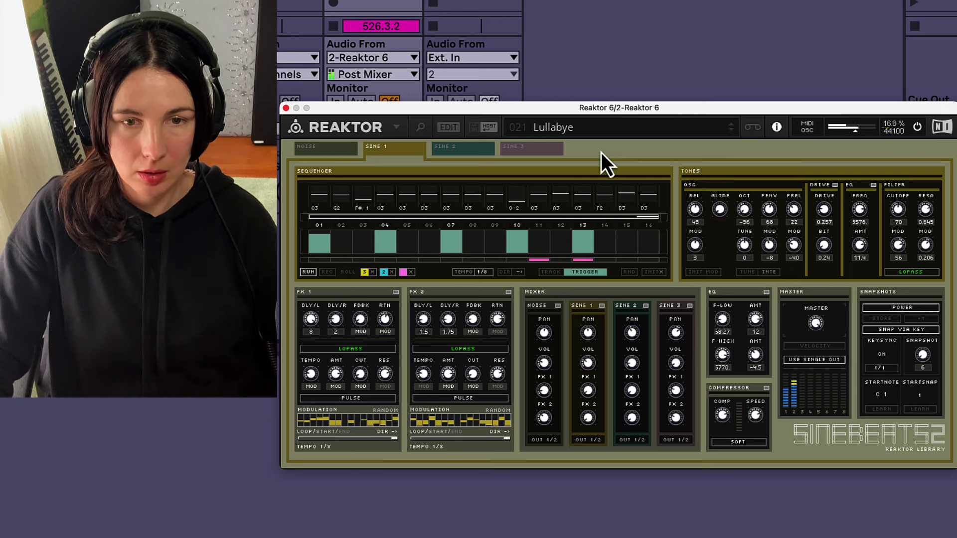
{"action": "left_click", "coordinate": [559, 306]}
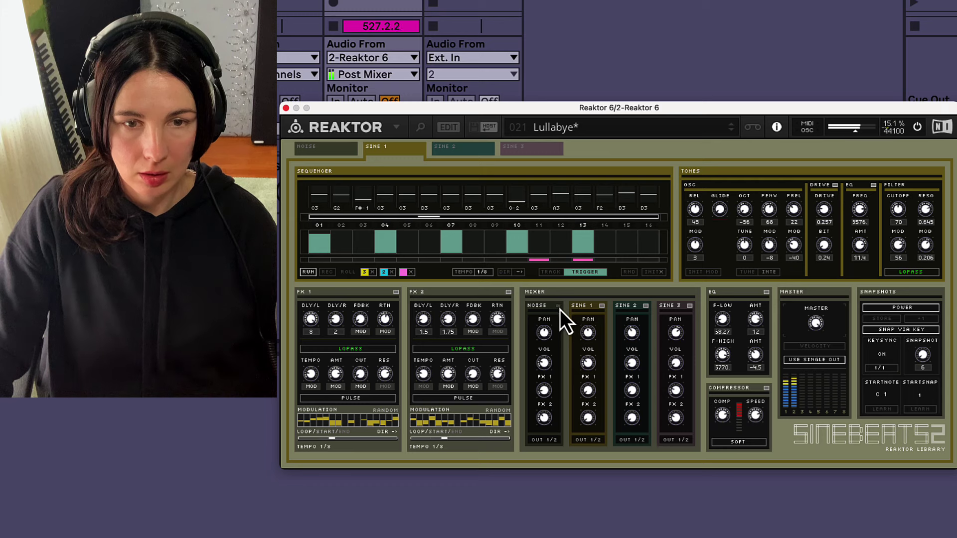
{"action": "left_click", "coordinate": [600, 306]}
{"action": "left_click", "coordinate": [646, 306]}
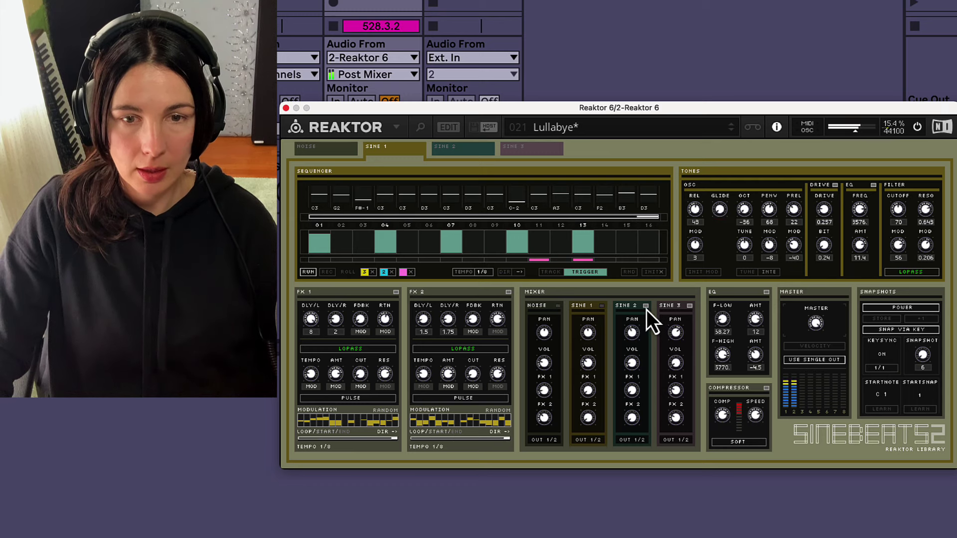
{"action": "left_click", "coordinate": [690, 306]}
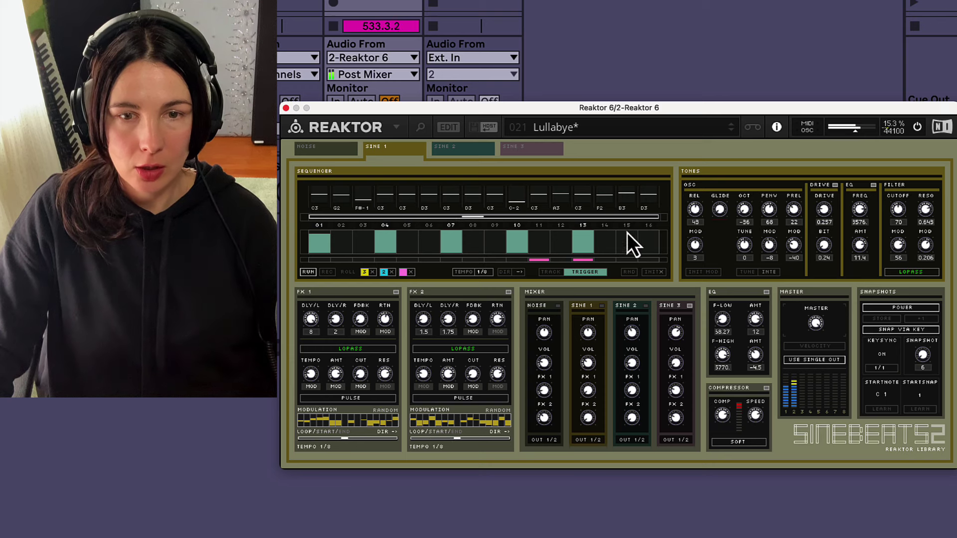
Redraw Sine 3's trigger steps 06–14, nudge modulation at steps 05 and 12–13, and drop step 05 to D3.
{"action": "left_click", "coordinate": [525, 151]}
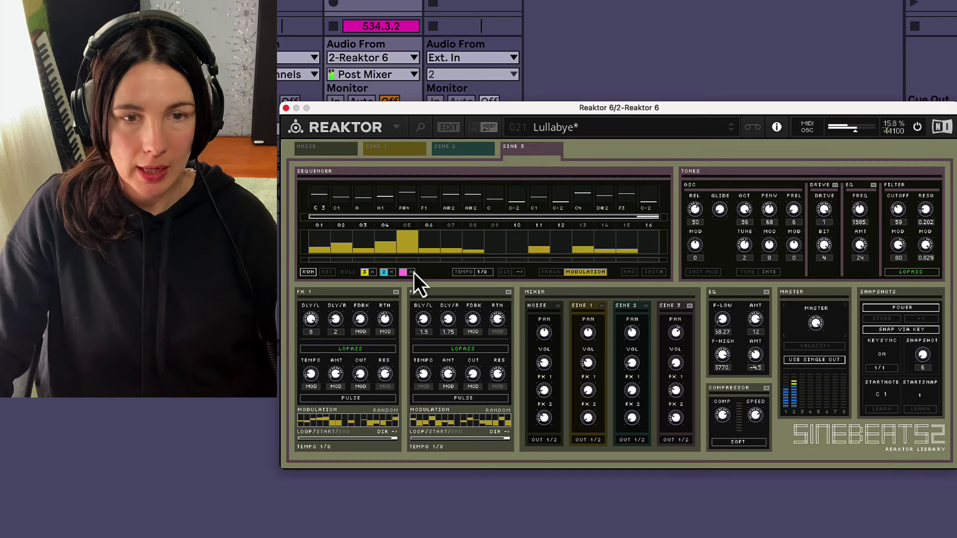
{"action": "left_click", "coordinate": [553, 273]}
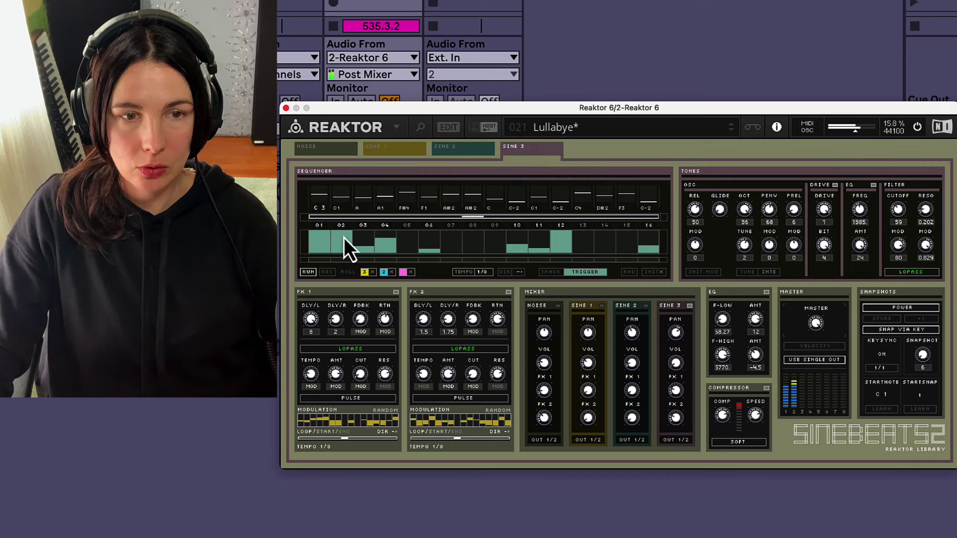
{"action": "left_click", "coordinate": [403, 273]}
{"action": "mouse_move", "coordinate": [562, 246]}
{"action": "left_mouse_down"}
{"action": "mouse_move", "coordinate": [422, 238]}
{"action": "mouse_move", "coordinate": [473, 251]}
{"action": "left_mouse_up"}
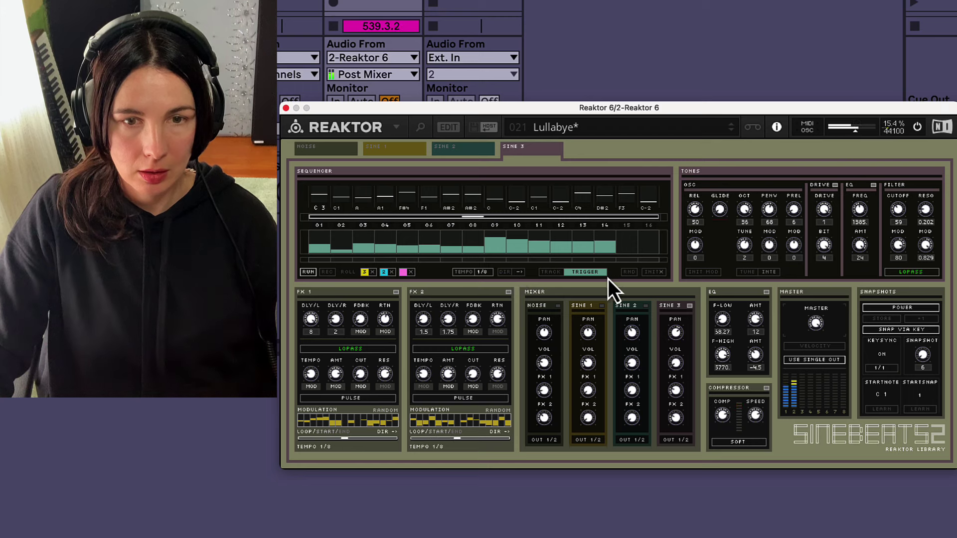
{"action": "left_click", "coordinate": [548, 271]}
{"action": "left_click_drag", "start_coordinate": [572, 248], "coordinate": [585, 245]}
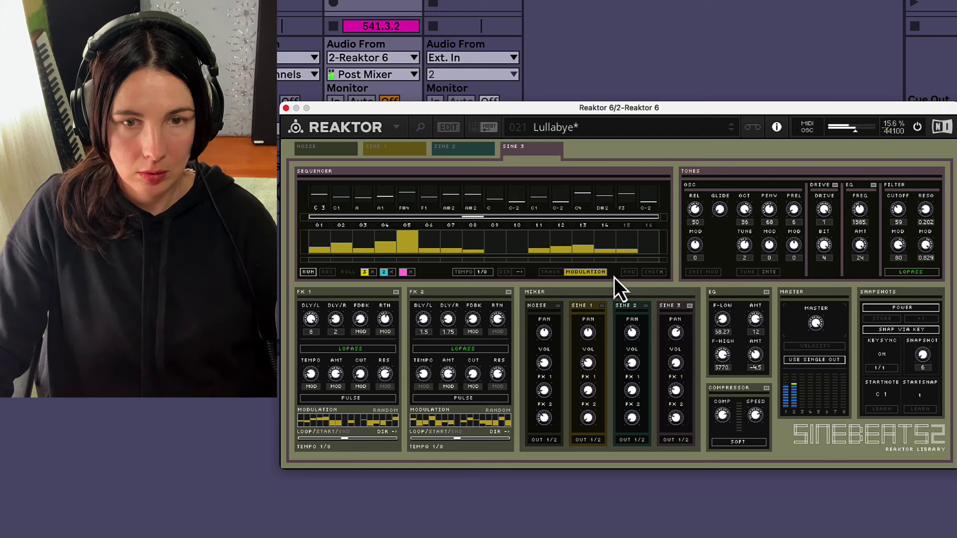
{"action": "left_click_drag", "start_coordinate": [411, 237], "coordinate": [409, 248]}
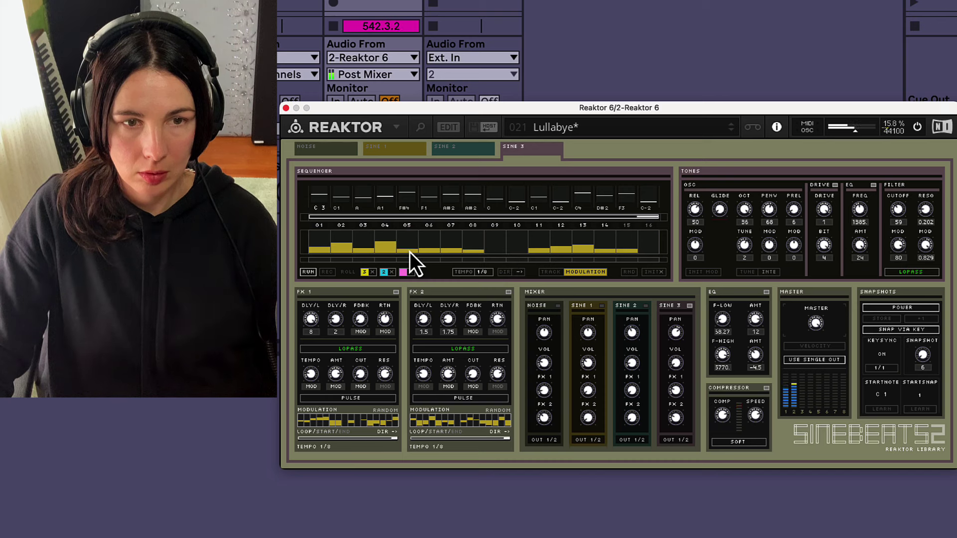
{"action": "left_click_drag", "start_coordinate": [407, 197], "coordinate": [413, 218]}
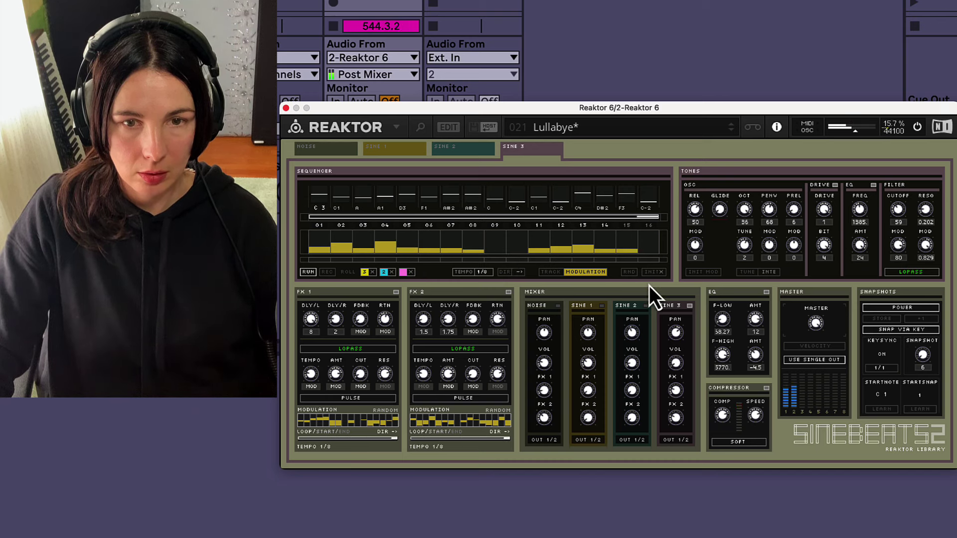
Randomize Sine 3's modulation pattern twice and turn its filter cutoff down to 31.
{"action": "left_click", "coordinate": [629, 272]}
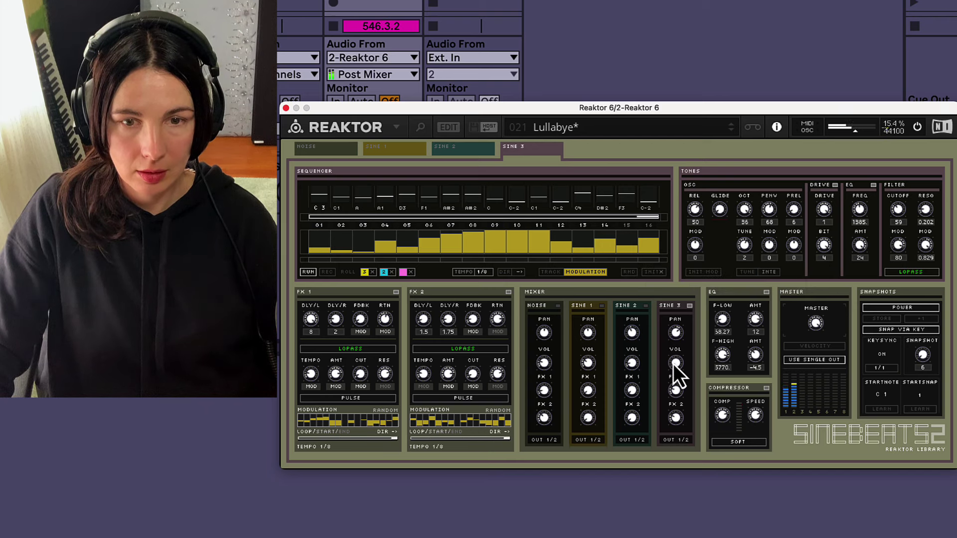
{"action": "left_click", "coordinate": [626, 273]}
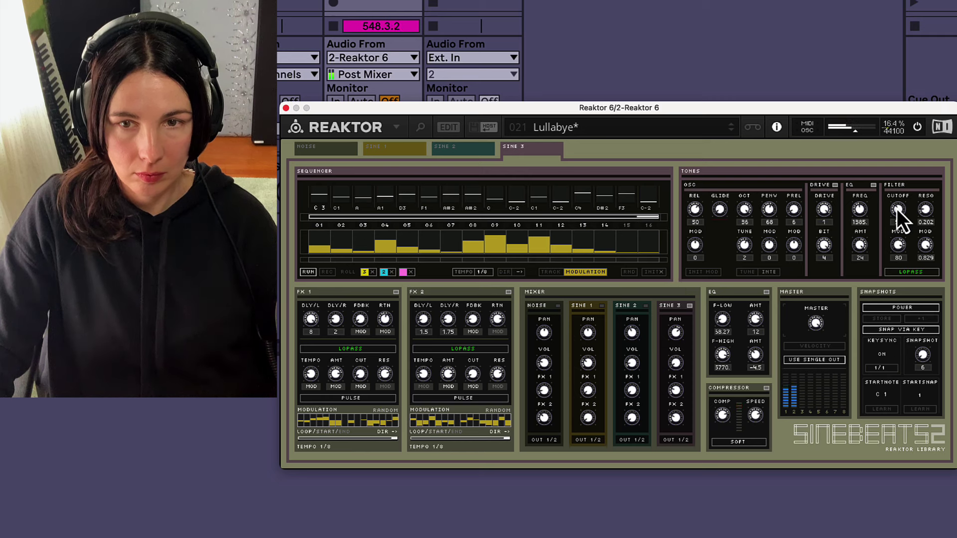
{"action": "mouse_move", "coordinate": [897, 209]}
{"action": "left_mouse_down"}
{"action": "mouse_move", "coordinate": [902, 236]}
{"action": "mouse_move", "coordinate": [896, 223]}
{"action": "left_mouse_up"}
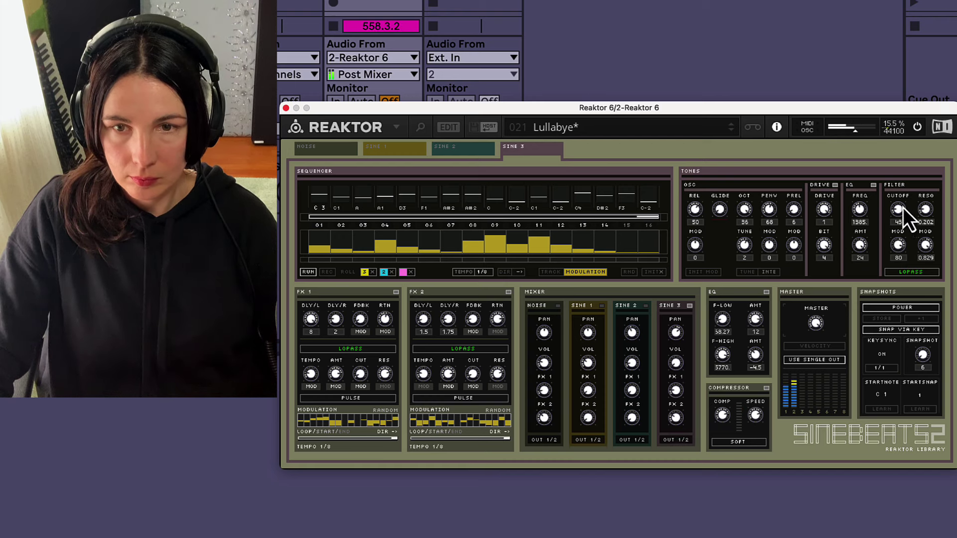
{"action": "left_click_drag", "start_coordinate": [903, 207], "coordinate": [898, 230]}
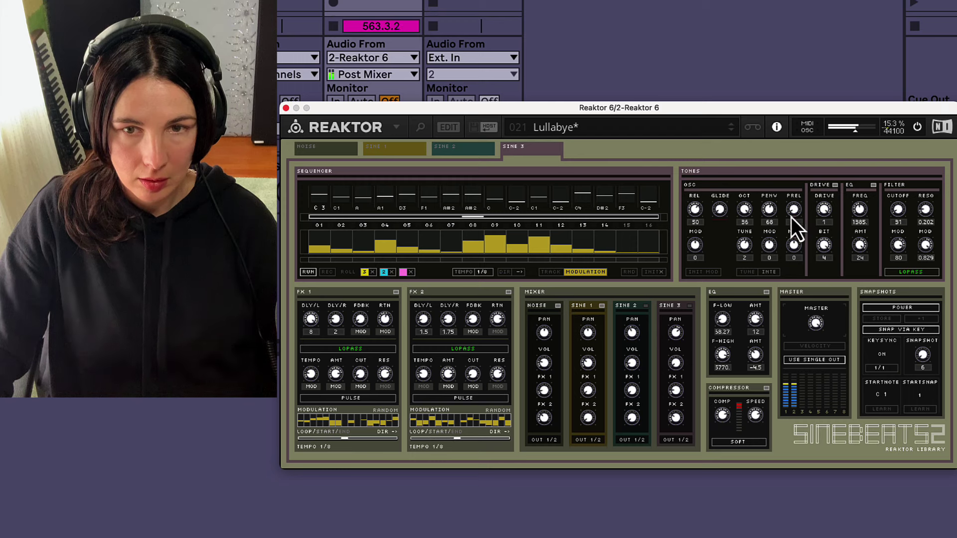
Lower the Noise voice's cutoff and resonance, and rework the accents on steps 11, 05 and 07.
{"action": "left_click", "coordinate": [329, 148]}
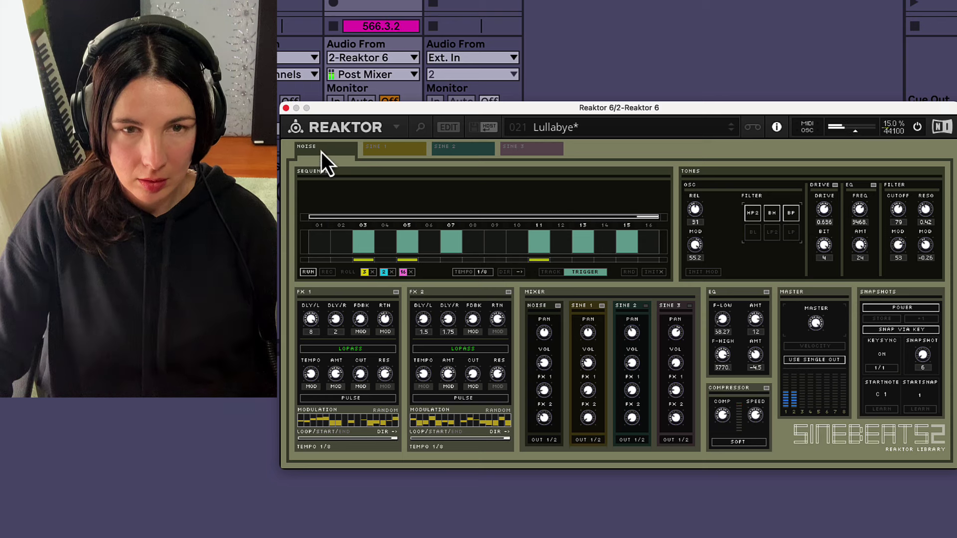
{"action": "left_click_drag", "start_coordinate": [894, 208], "coordinate": [912, 280]}
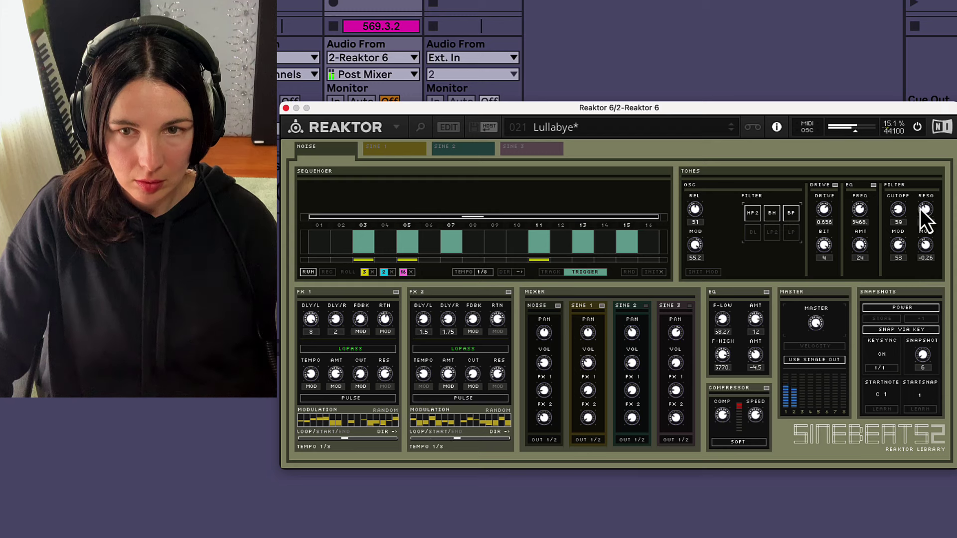
{"action": "left_click_drag", "start_coordinate": [920, 208], "coordinate": [923, 219]}
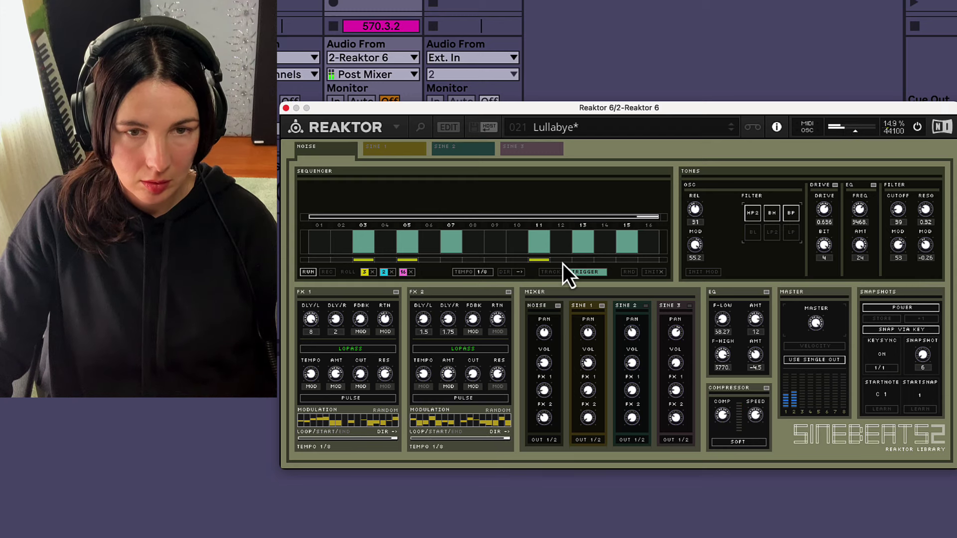
{"action": "left_click", "coordinate": [546, 260]}
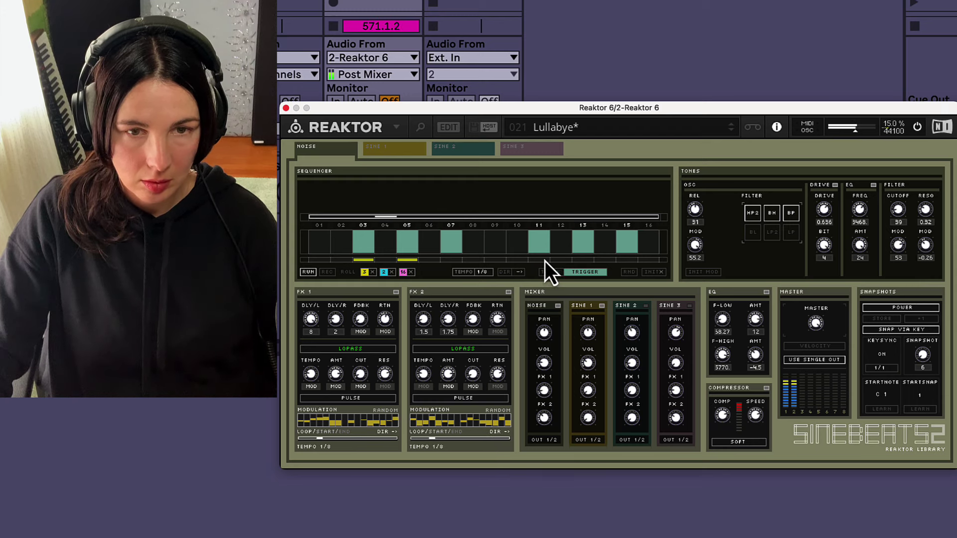
{"action": "left_click", "coordinate": [410, 261]}
{"action": "left_click", "coordinate": [456, 260]}
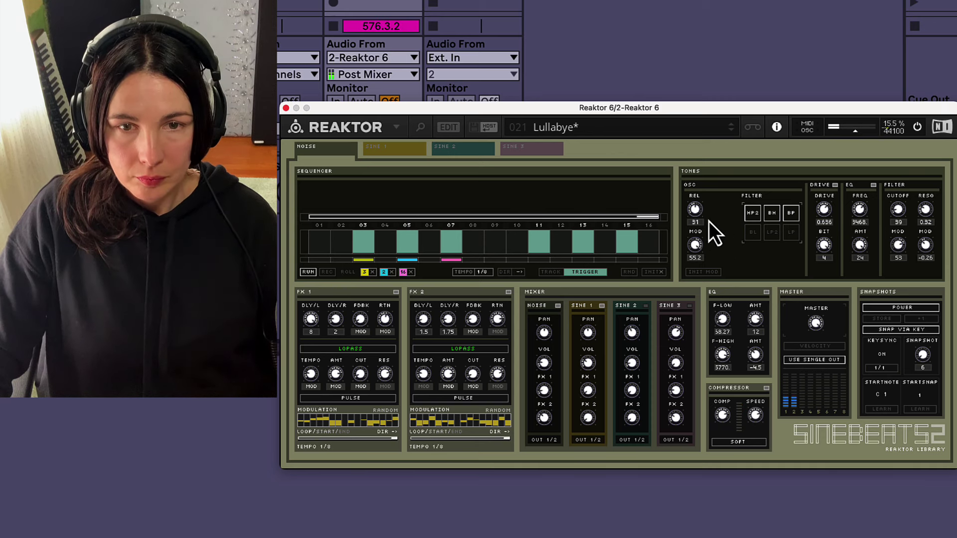
Shorten the Noise release, reduce modulation and EQ frequency, nudge cutoff up, and set compressor to SOFT.
{"action": "left_click_drag", "start_coordinate": [691, 212], "coordinate": [697, 243]}
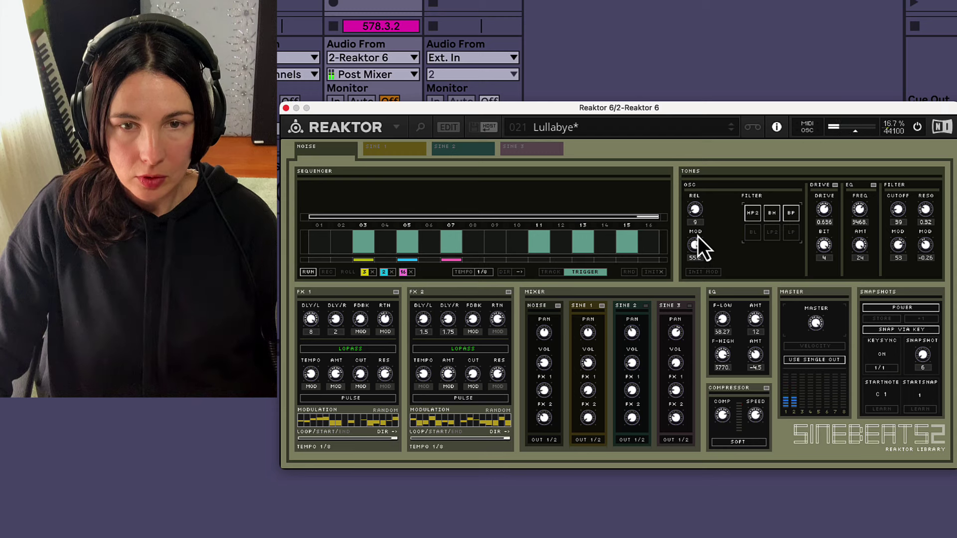
{"action": "left_click_drag", "start_coordinate": [695, 208], "coordinate": [695, 212]}
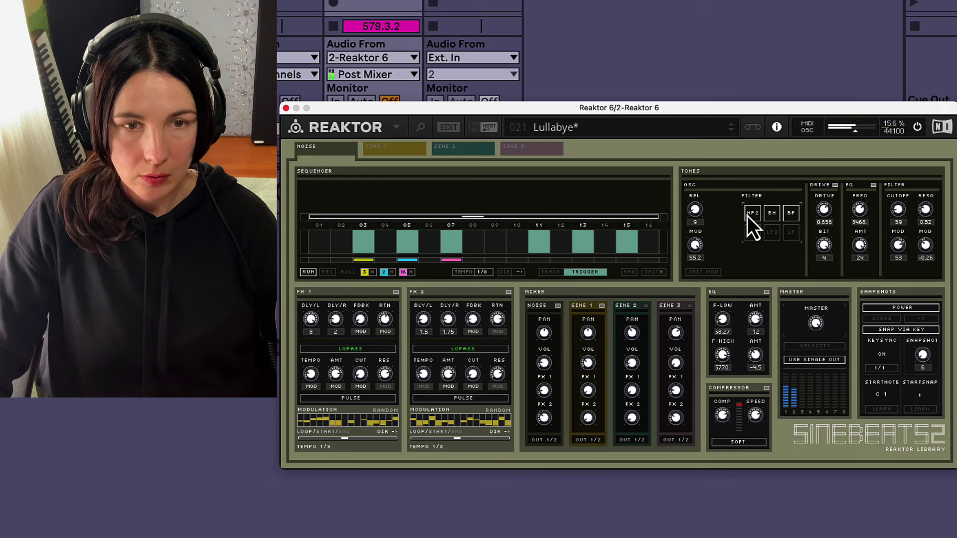
{"action": "left_click_drag", "start_coordinate": [694, 247], "coordinate": [703, 303]}
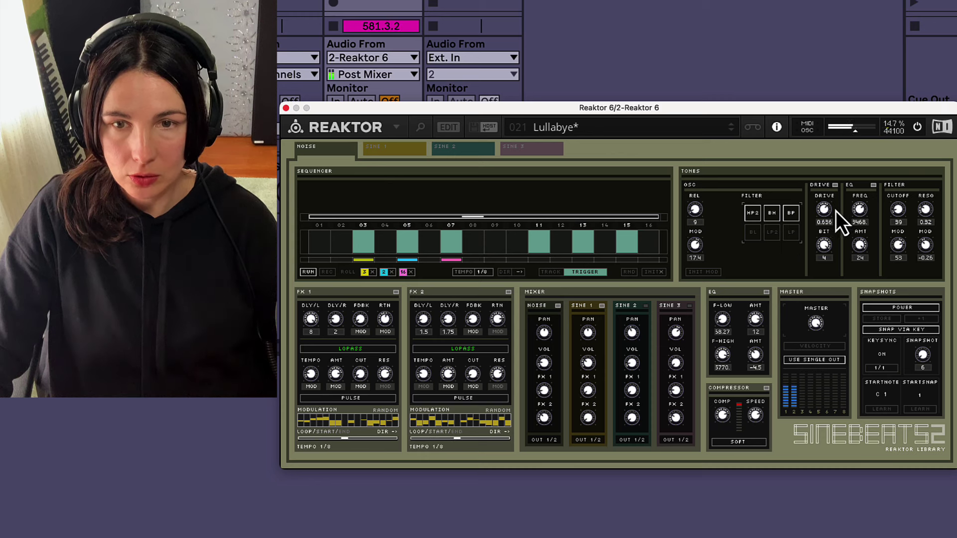
{"action": "left_click_drag", "start_coordinate": [862, 212], "coordinate": [873, 250]}
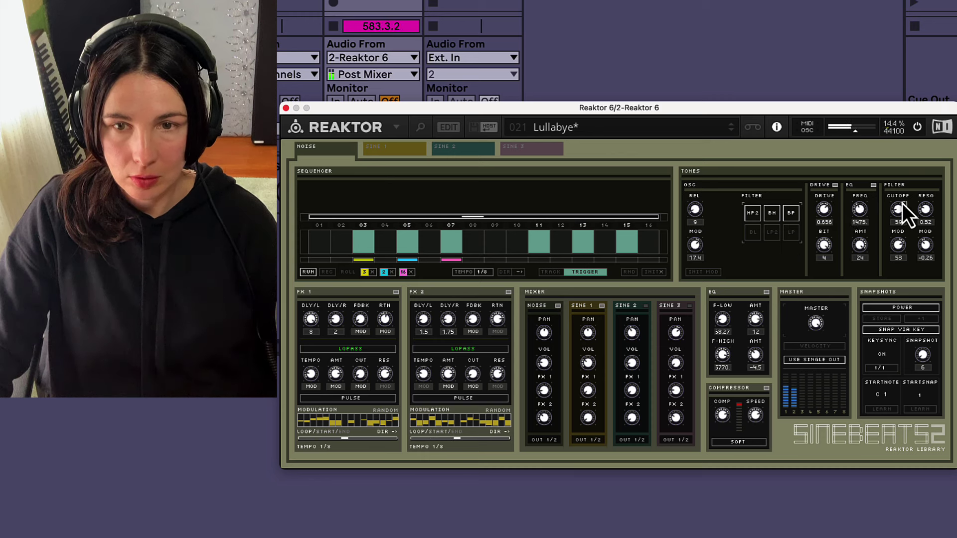
{"action": "mouse_move", "coordinate": [901, 208]}
{"action": "left_mouse_down"}
{"action": "mouse_move", "coordinate": [896, 198]}
{"action": "mouse_move", "coordinate": [924, 193]}
{"action": "mouse_move", "coordinate": [919, 248]}
{"action": "left_mouse_up"}
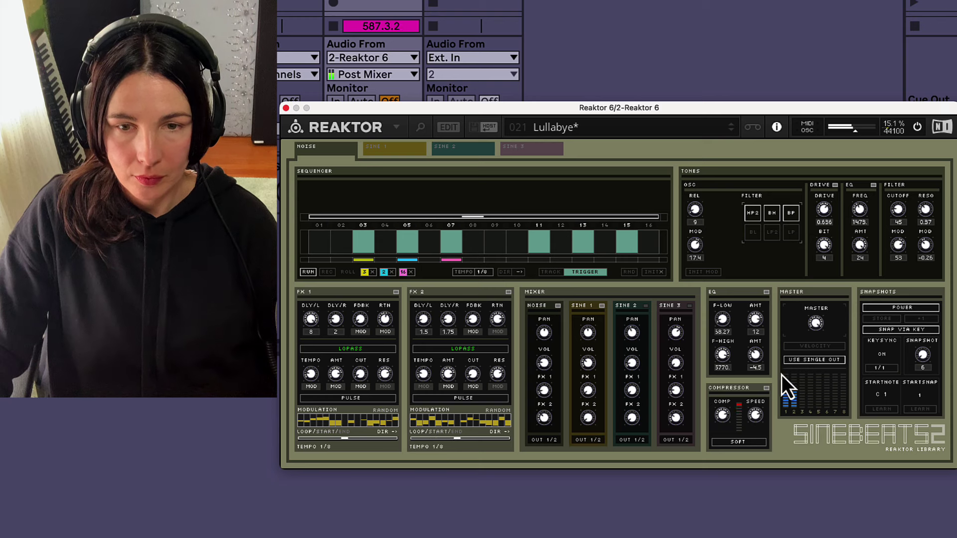
{"action": "left_click", "coordinate": [745, 443]}
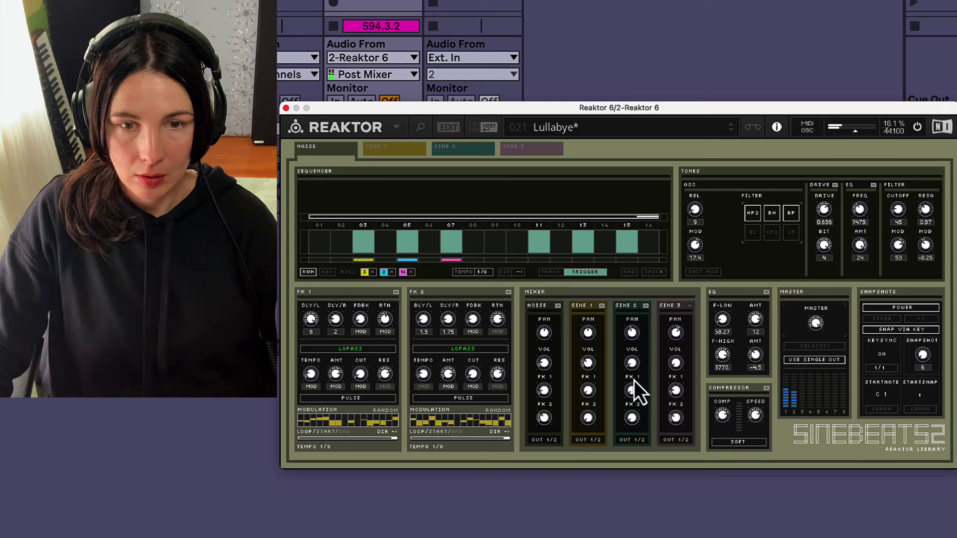
On Sine 2, lower modulation on steps 04–05, then randomize the modulation pattern three times.
{"action": "left_click", "coordinate": [448, 148]}
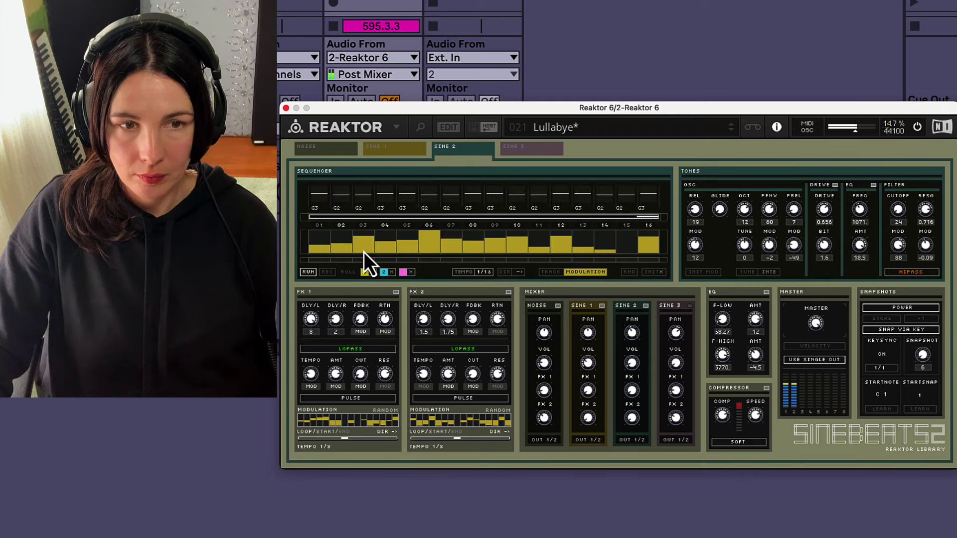
{"action": "left_click_drag", "start_coordinate": [364, 252], "coordinate": [438, 252]}
{"action": "left_click", "coordinate": [623, 276]}
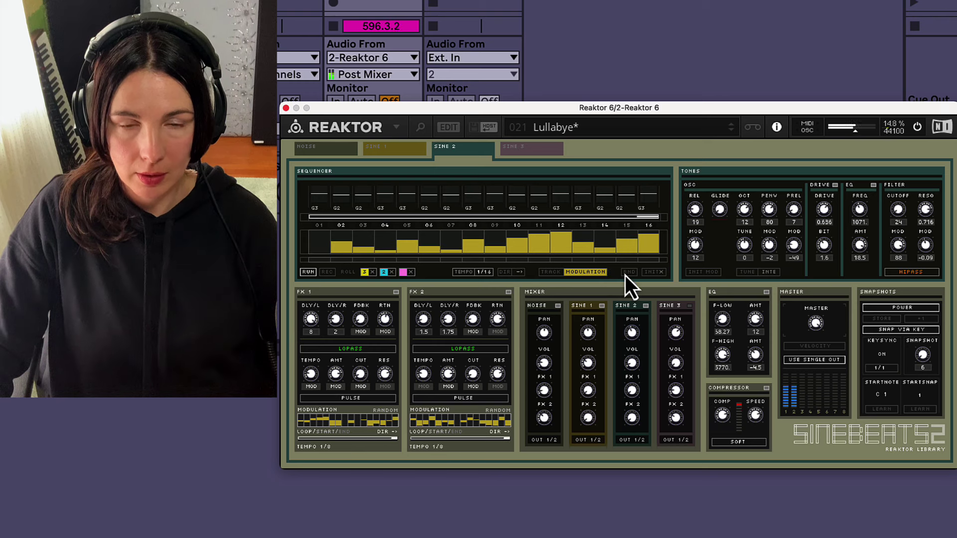
{"action": "left_click", "coordinate": [625, 275]}
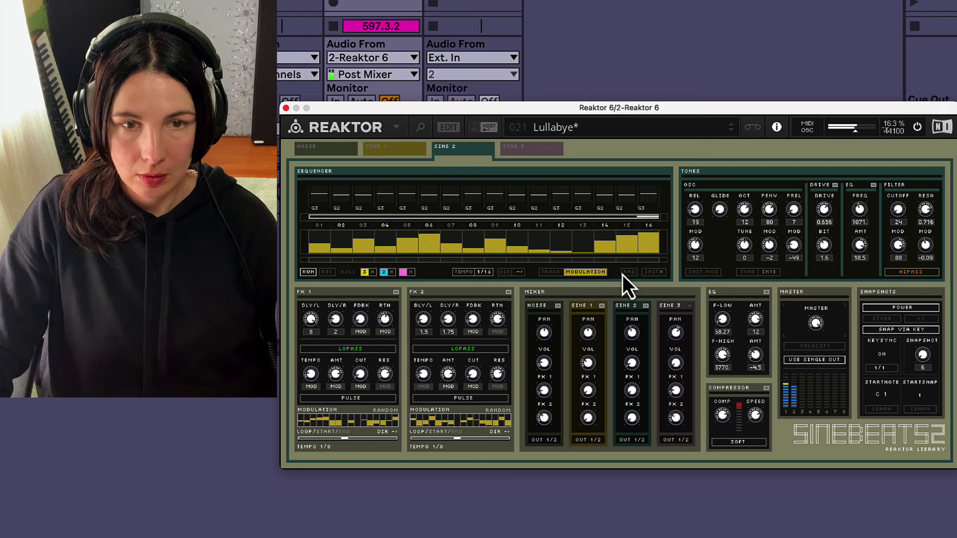
{"action": "left_click", "coordinate": [622, 275]}
Randomize Sine 2's trigger pattern twice.
{"action": "left_click", "coordinate": [577, 273]}
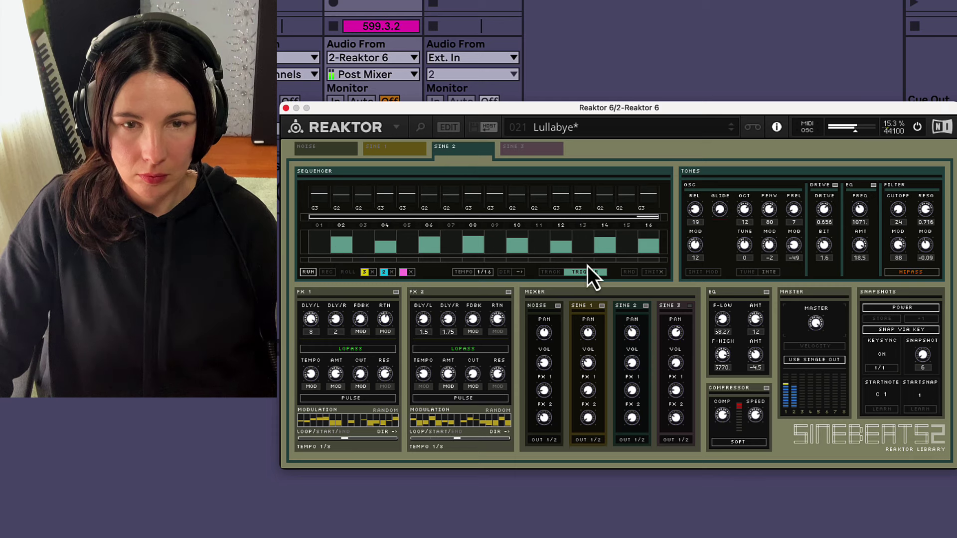
{"action": "left_click", "coordinate": [630, 275]}
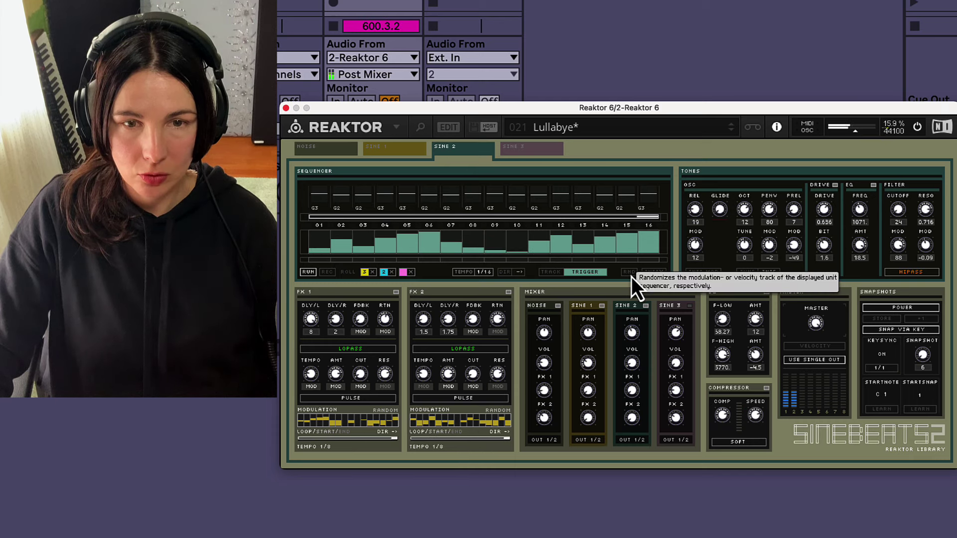
{"action": "left_click", "coordinate": [553, 274]}
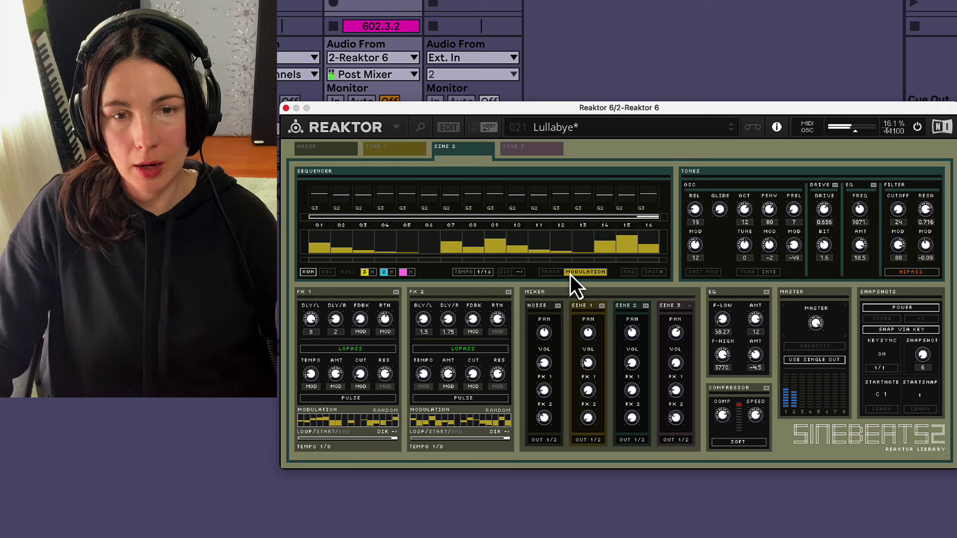
{"action": "left_click", "coordinate": [553, 274]}
{"action": "left_click", "coordinate": [631, 276]}
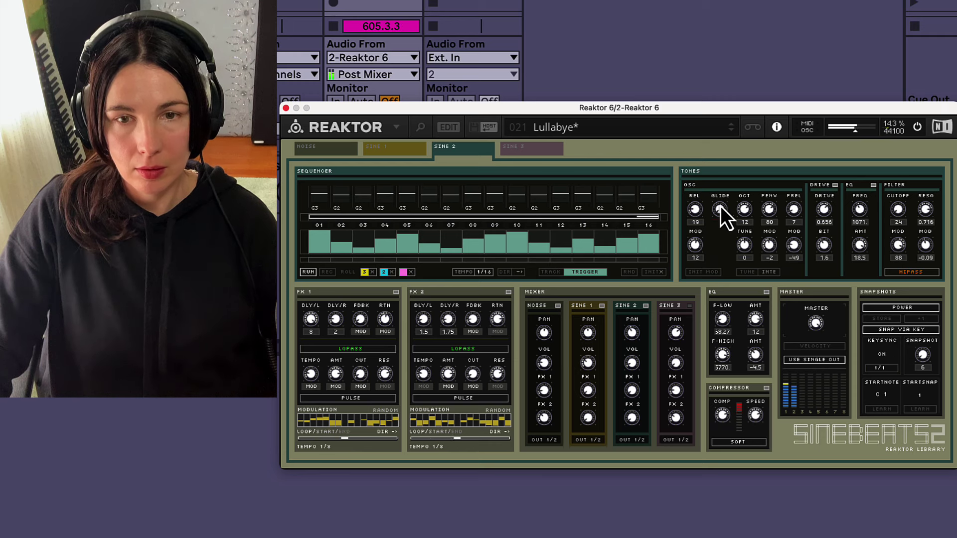
Drop Sine 2's octave to -12 and set a high-pass filter with cutoff around 49.
{"action": "left_click_drag", "start_coordinate": [745, 210], "coordinate": [762, 280]}
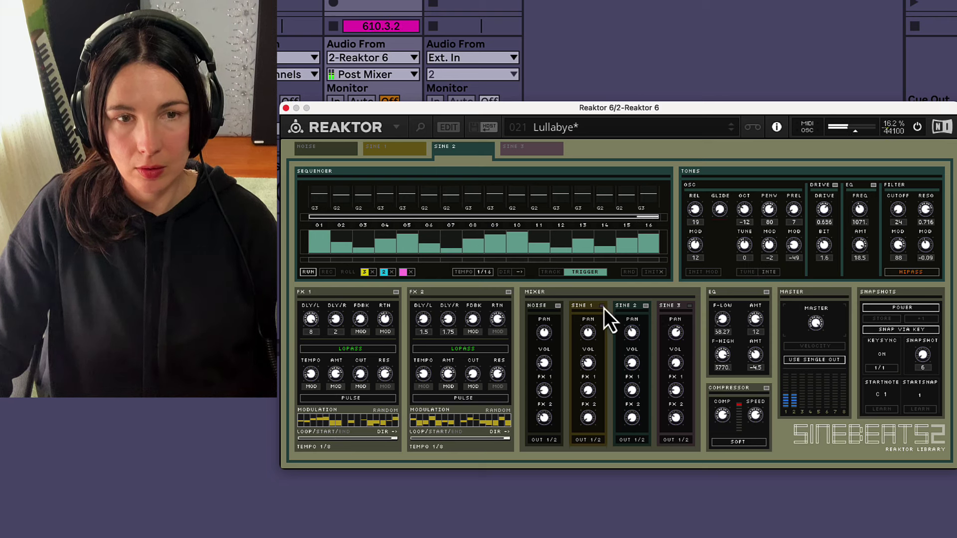
{"action": "left_click_drag", "start_coordinate": [892, 202], "coordinate": [897, 183]}
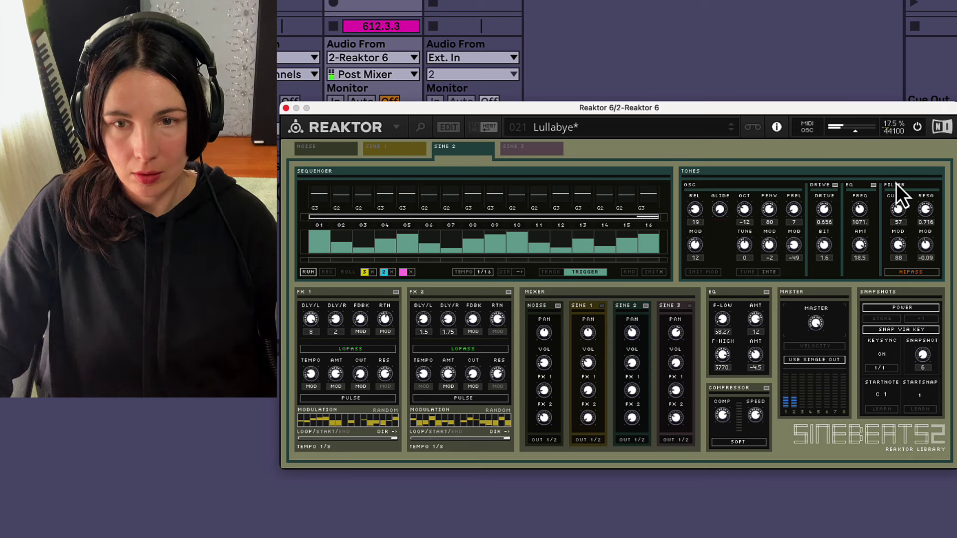
{"action": "left_click_drag", "start_coordinate": [896, 183], "coordinate": [900, 199]}
{"action": "left_click", "coordinate": [912, 272]}
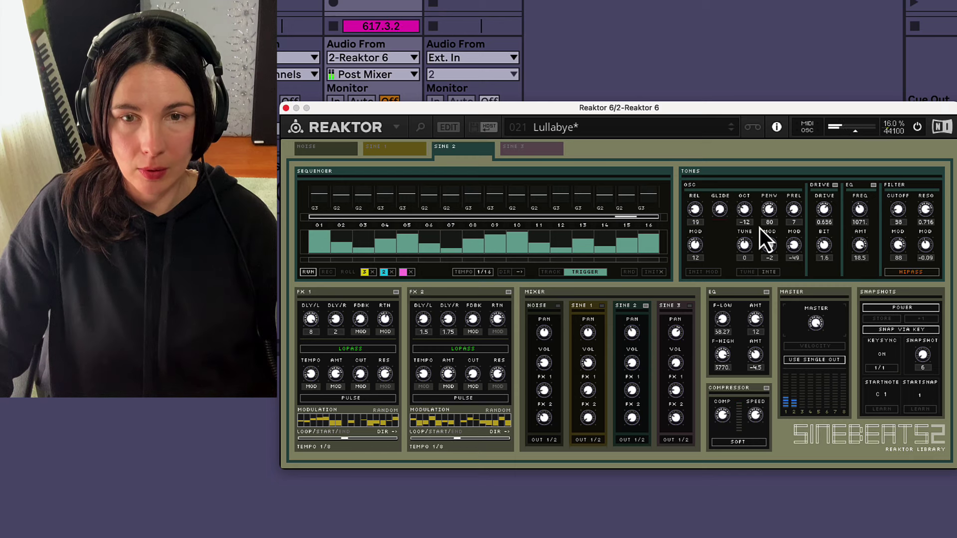
{"action": "left_click_drag", "start_coordinate": [898, 218], "coordinate": [901, 196]}
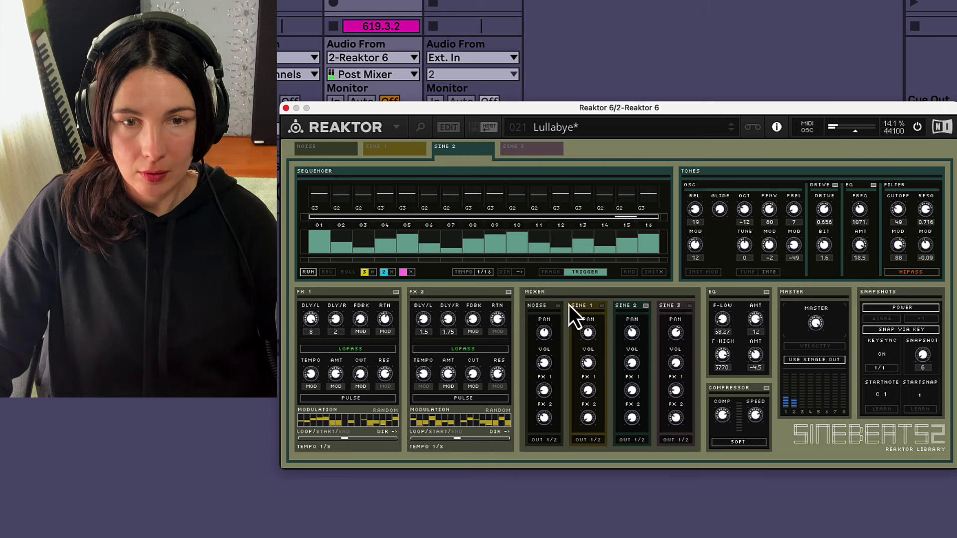
Load preset 38 from the list, then step to 39 - Do you remember me.
{"action": "left_click", "coordinate": [589, 131]}
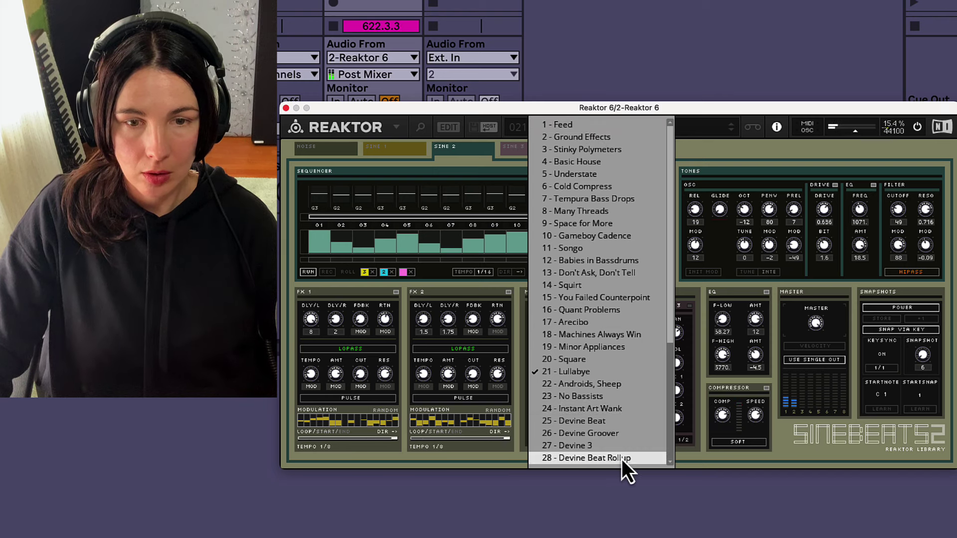
{"action": "scroll", "coordinate": [618, 438], "scroll_direction": "down", "scroll_amount": 4}
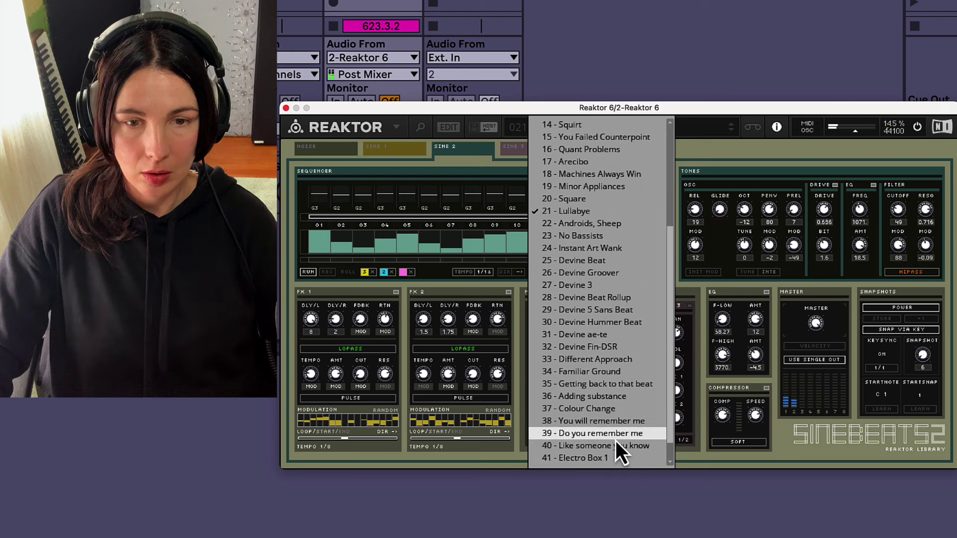
{"action": "left_click", "coordinate": [616, 423]}
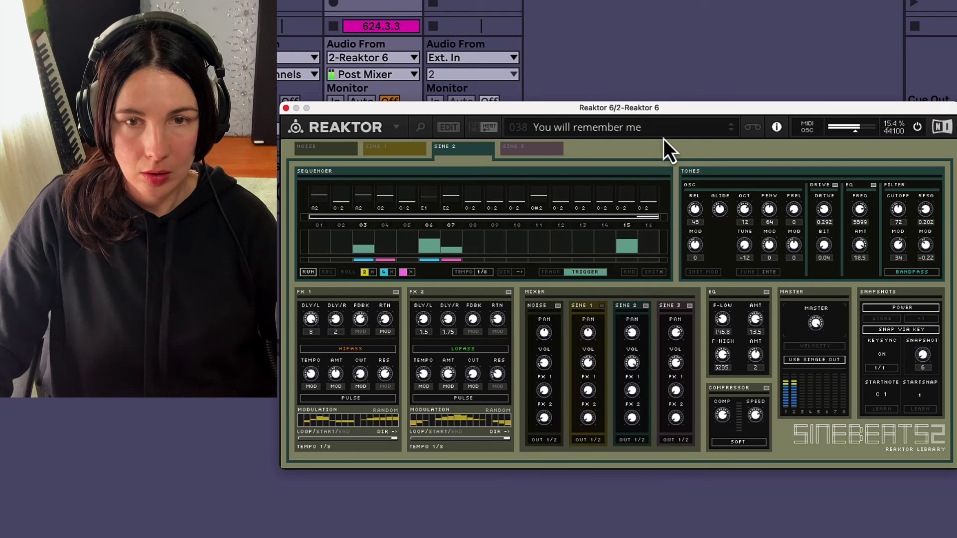
{"action": "left_click", "coordinate": [733, 131]}
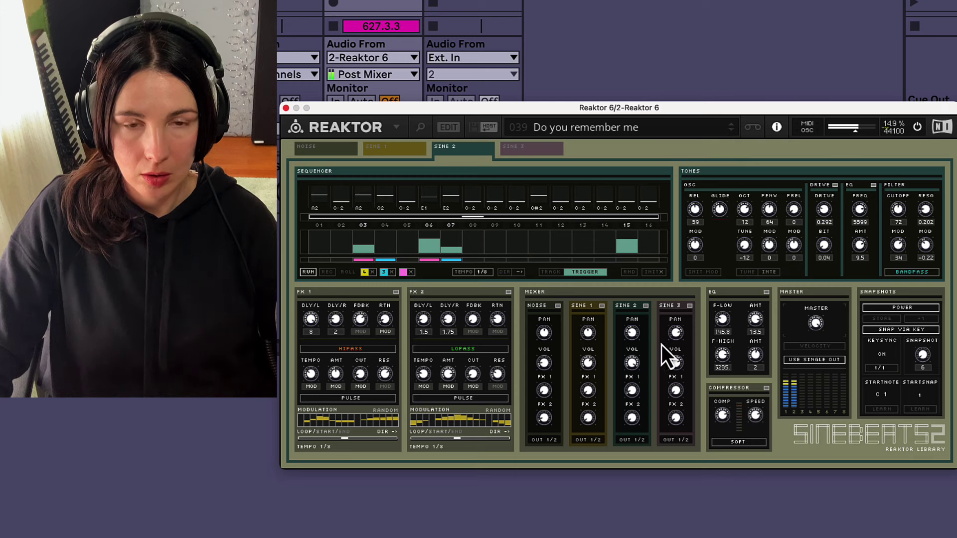
Toggle the Sine 3 mixer channel and lower Sine 1's filter cutoff to 54.
{"action": "left_click", "coordinate": [690, 306]}
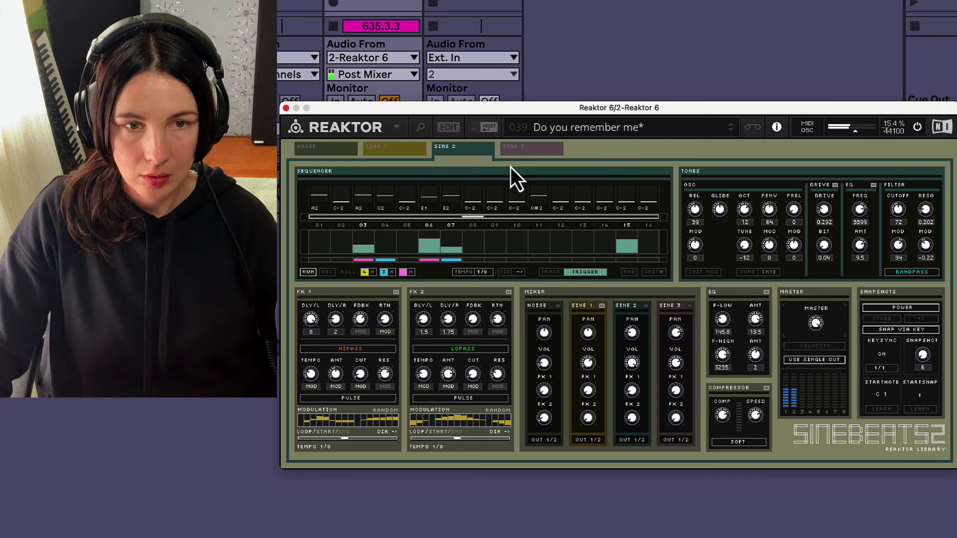
{"action": "left_click", "coordinate": [374, 148]}
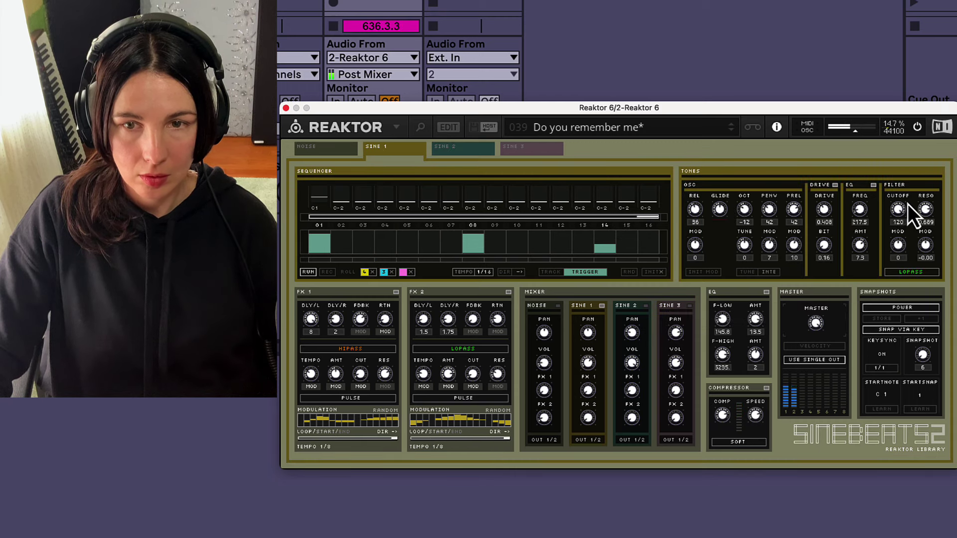
{"action": "left_click_drag", "start_coordinate": [897, 222], "coordinate": [908, 278]}
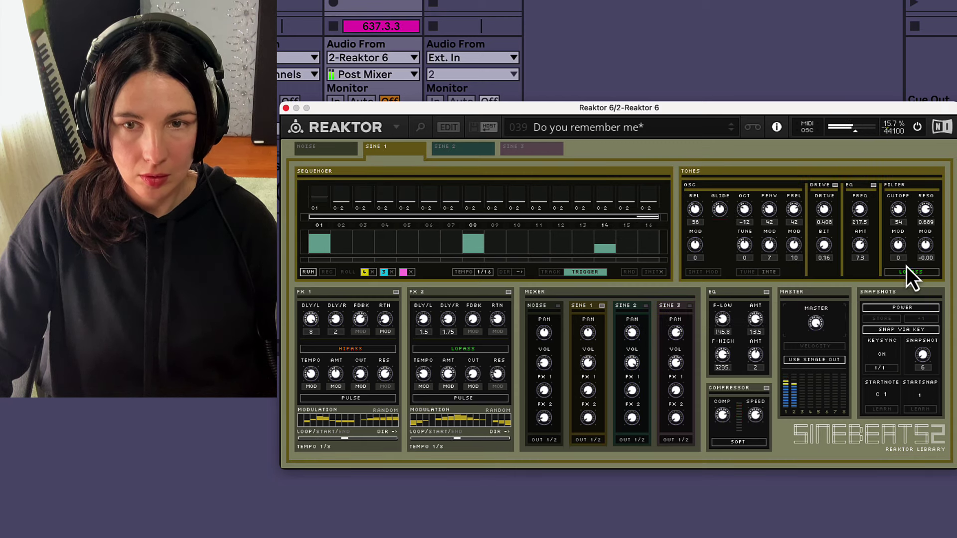